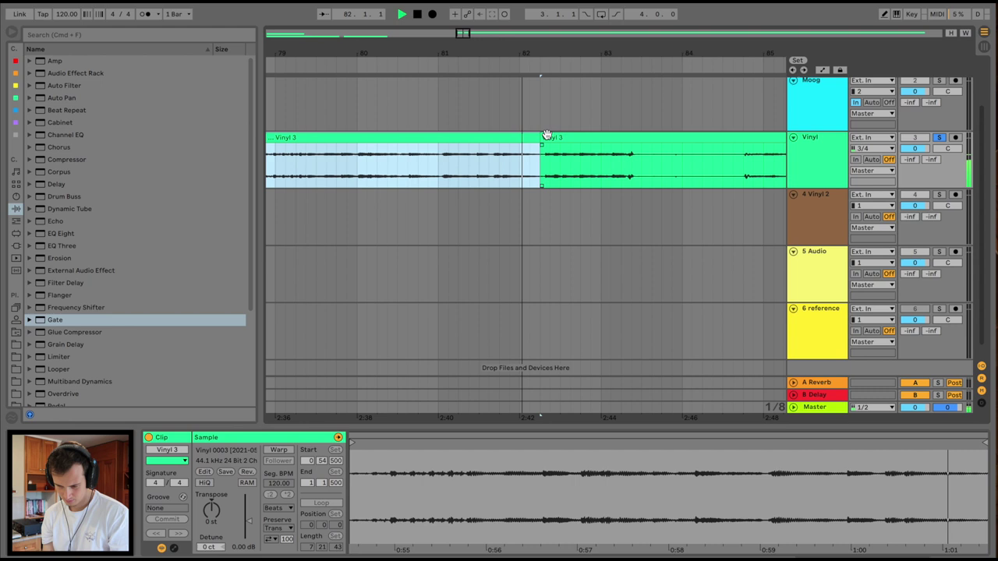
- Move the existing cut to about bar 82.4, then split the Vinyl 3 recording at bar 82 and just before bar 82.4
left_click_drag(544, 138, 581, 138)
key("space")
left_click(520, 177)
key("super+e")
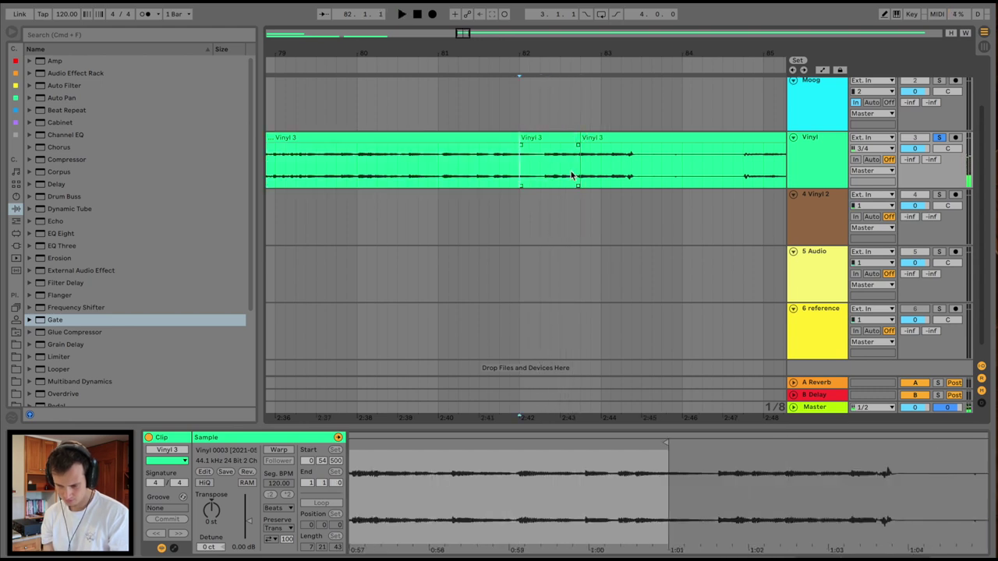
left_click(571, 177)
key("super+e")
left_click(399, 169)
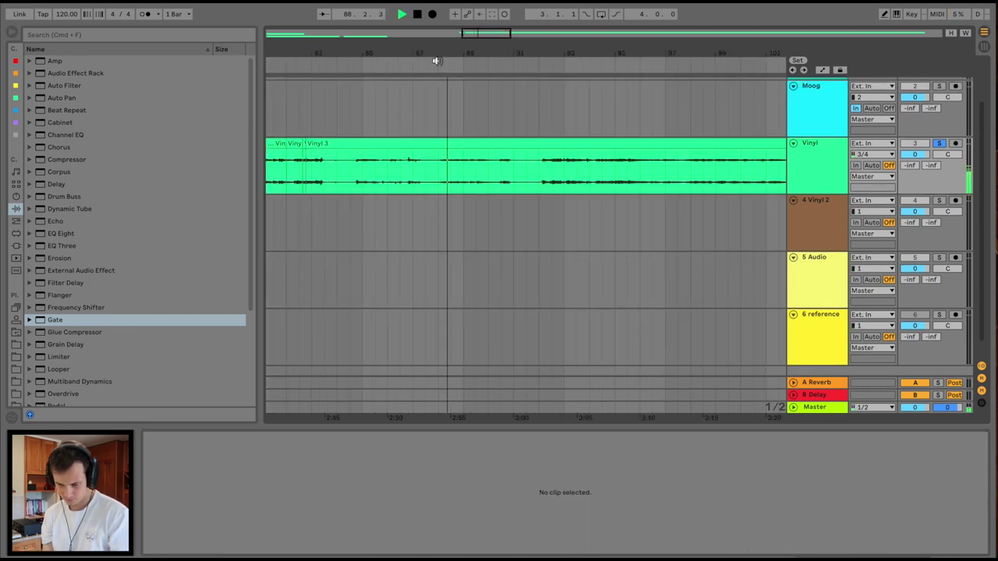
- Split the Vinyl 3 recording at bar 88 and delete the section before it
left_click_drag(437, 56, 452, 173)
left_click(449, 178)
key("super+e")
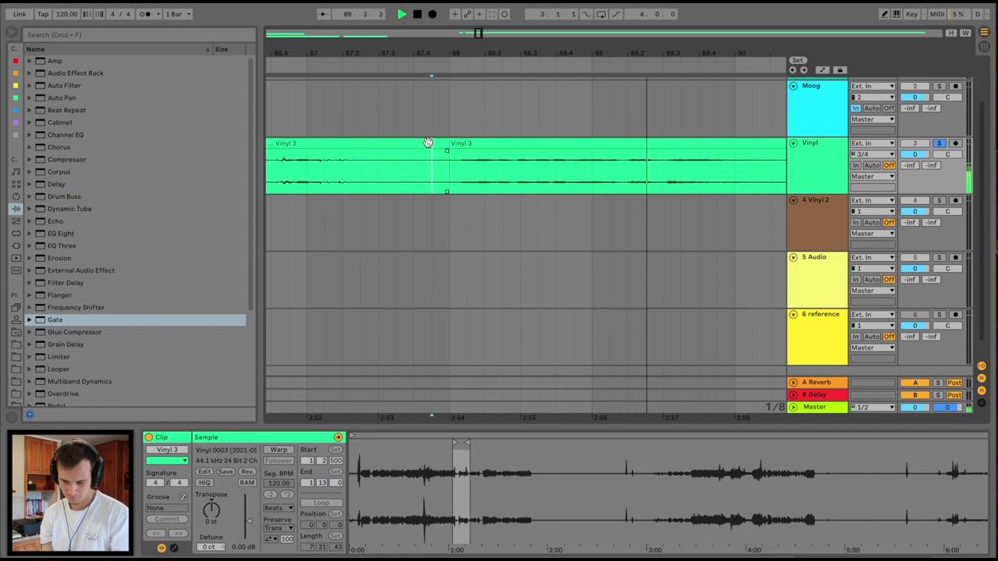
left_click(428, 143)
key("Delete")
- Stop playback and split the Vinyl 3 recording at bar 89.4
key("space")
scroll(427, 142, "right", 5)
left_click(403, 175)
key("super+e")
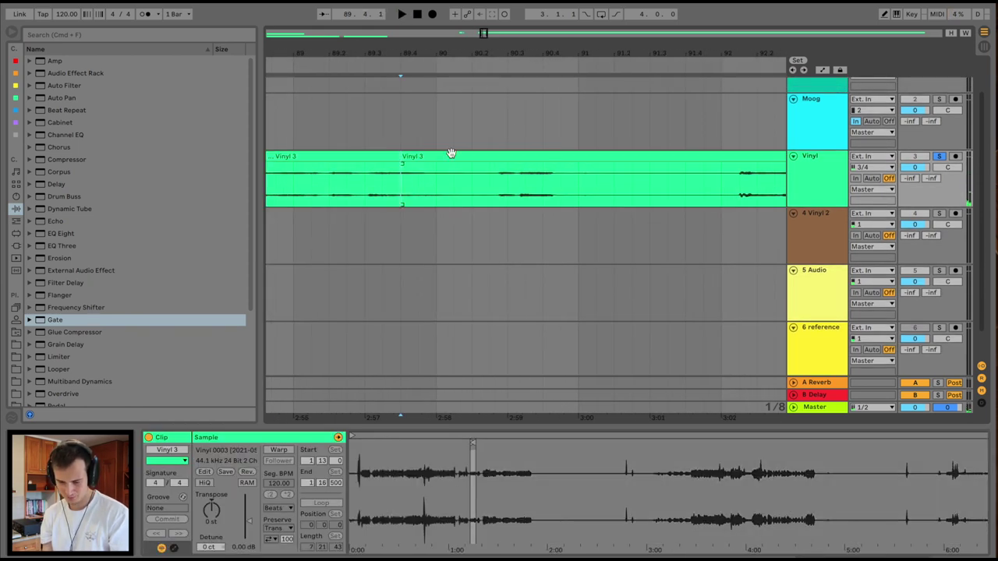
- Audition the Vinyl 3 recording from about bar 92 and split it at bar 100
left_click_drag(495, 57, 497, 55)
scroll(570, 178, "right", 3)
left_click(570, 178)
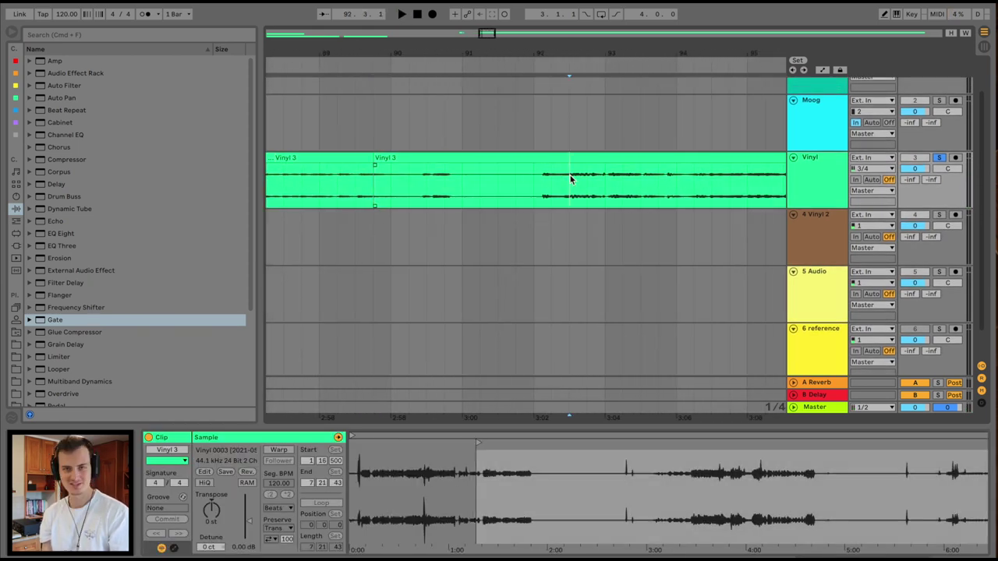
key("space")
scroll(570, 183, "right", 3)
key("space")
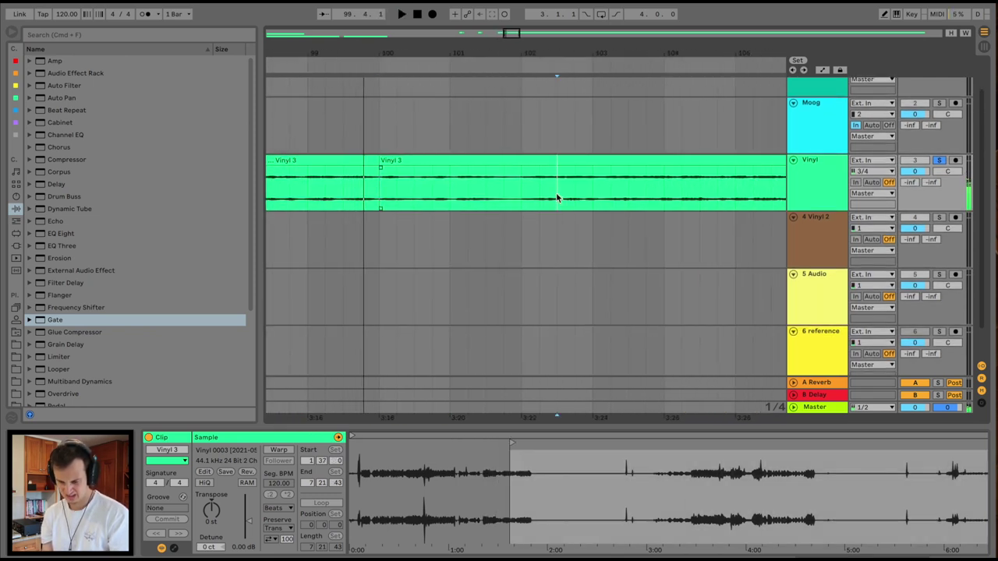
- Audition the Vinyl 3 recording from bar 155 and split it there
left_click(566, 143)
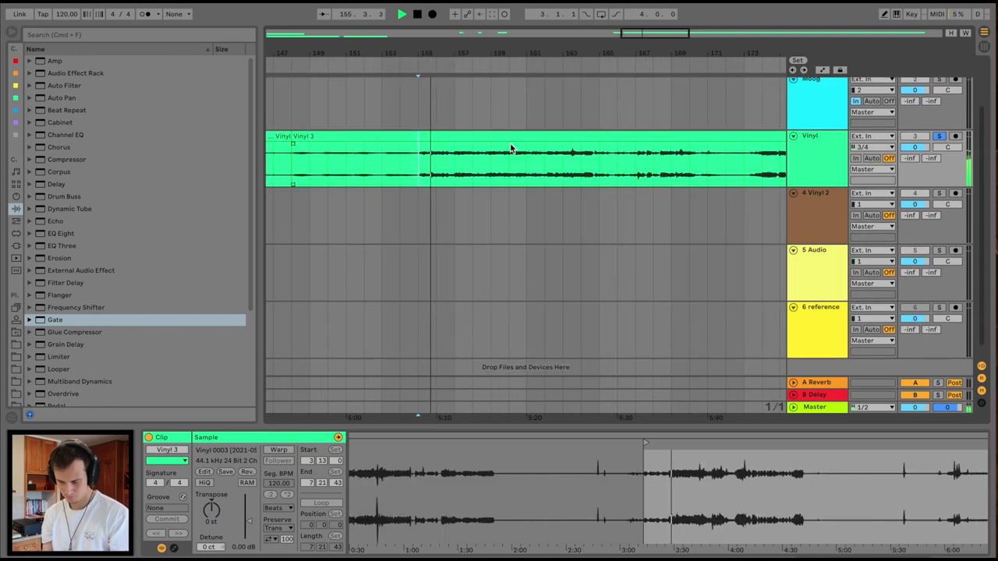
scroll(442, 167, "up", 5)
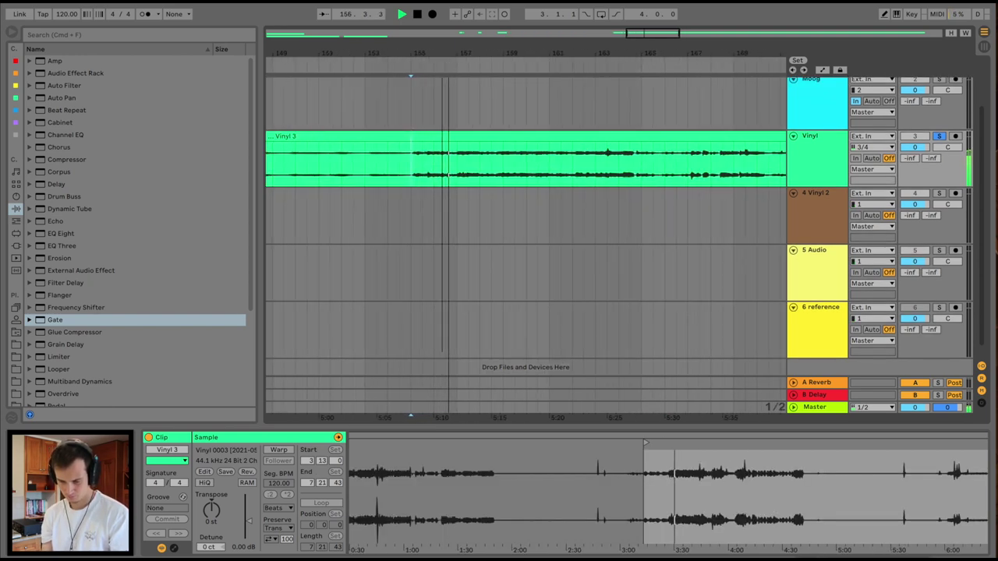
key("space")
key("super+e")
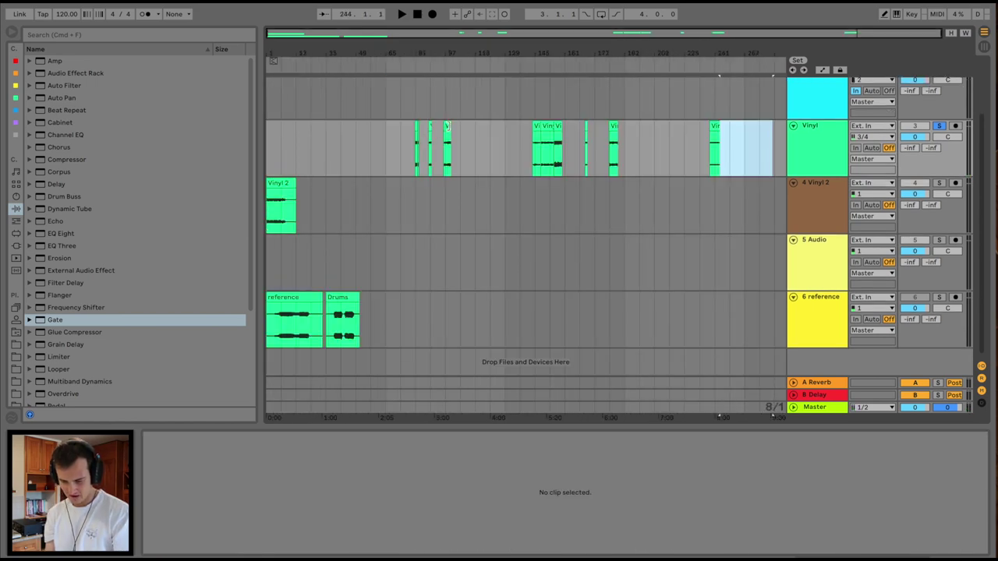
- Extend the Vinyl 3 clip that starts near bar 97 to include more of the recording
left_click_drag(449, 126, 524, 127)
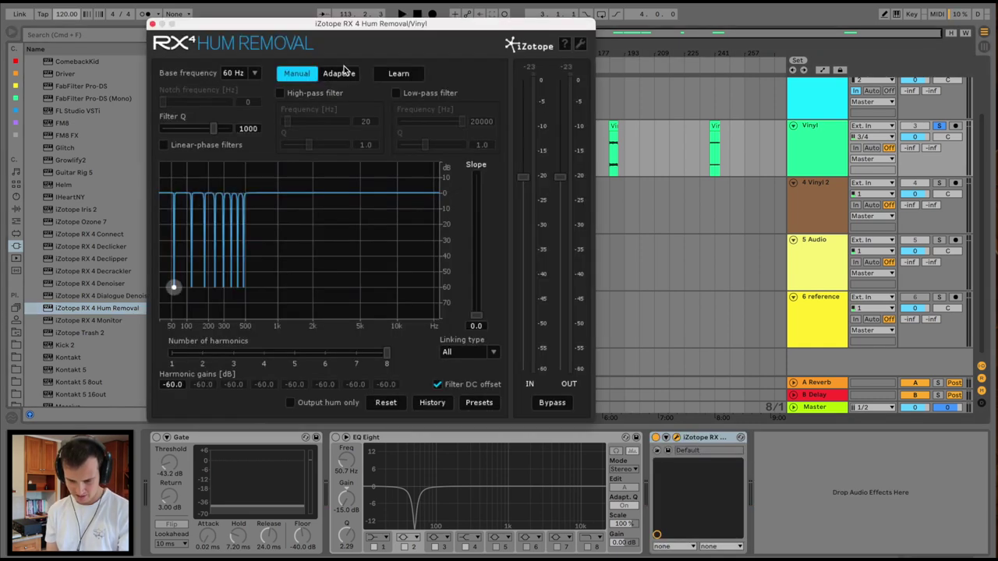
left_click(341, 73)
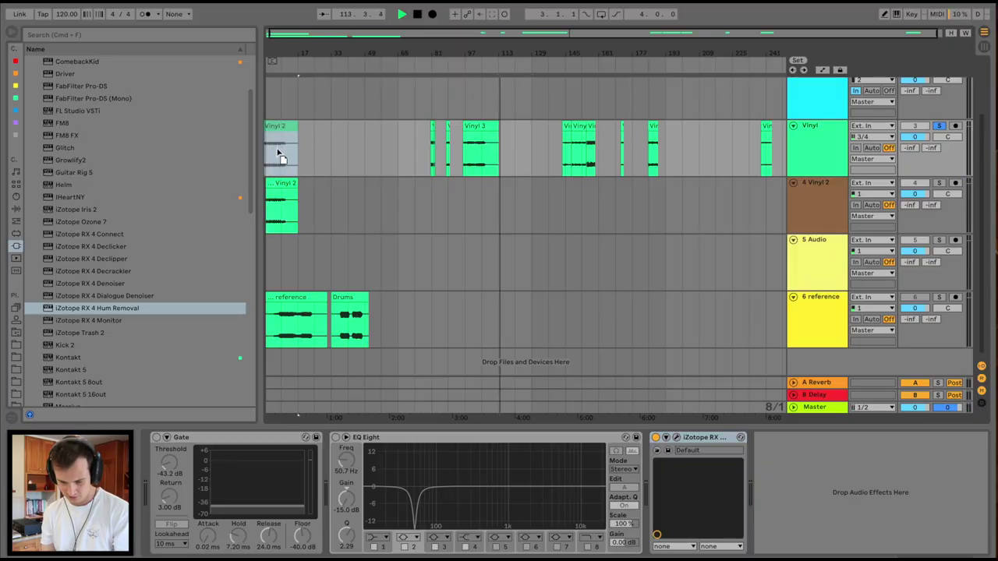
- Duplicate the Vinyl track and remove the iZotope RX plug-in from the original
left_click(795, 159)
key("ctrl+d")
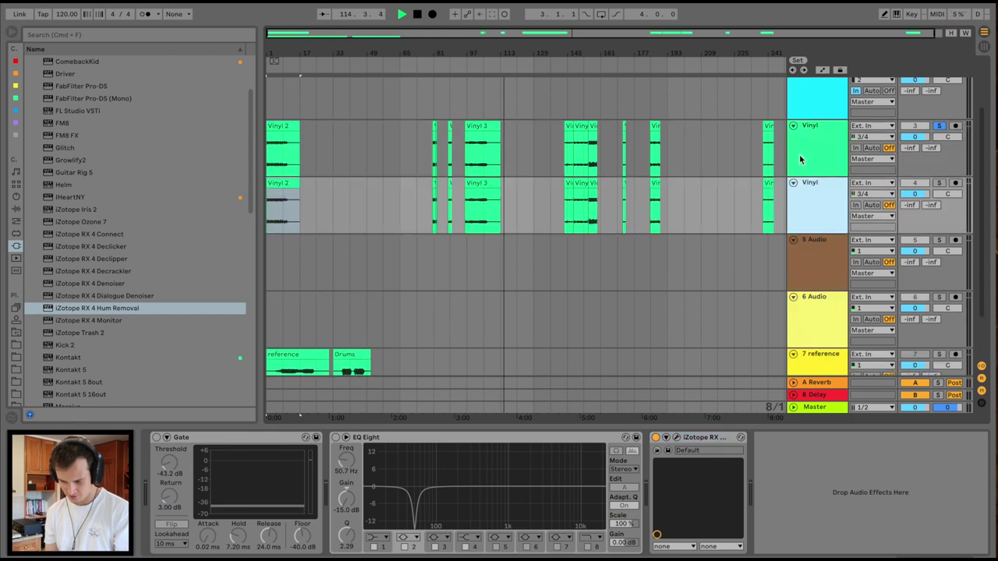
left_click(811, 156)
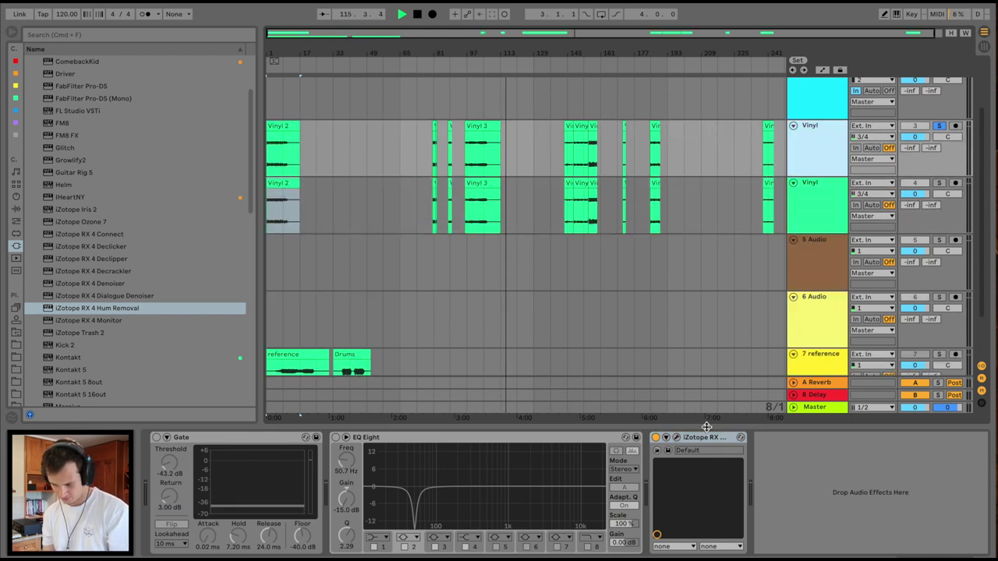
left_click(708, 438)
key("Delete")
- Freeze the duplicated Vinyl track and allow the audio to stop
left_click(840, 204)
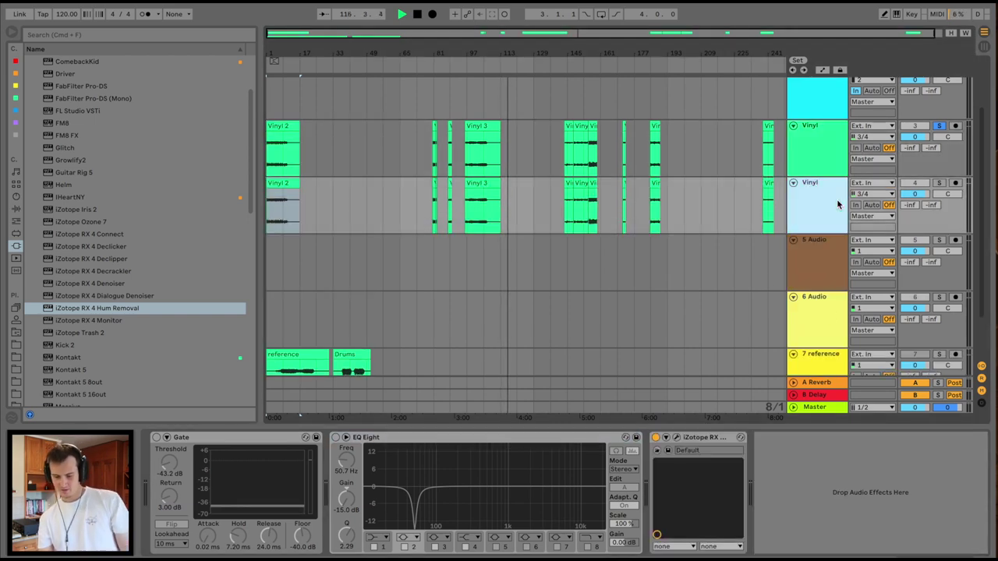
right_click(840, 204)
left_click(788, 276)
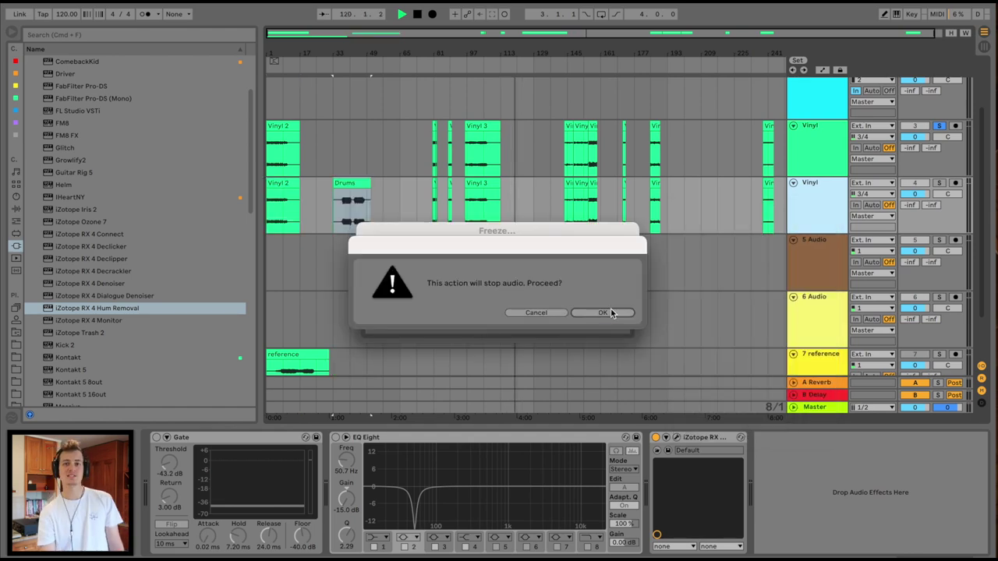
left_click(603, 313)
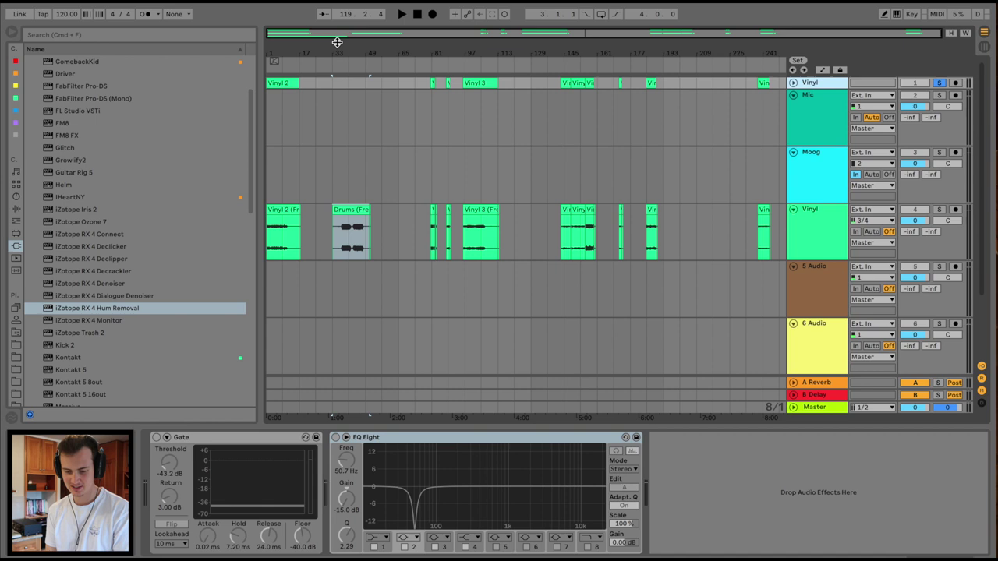
- Set the project tempo to 130 BPM
left_click_drag(337, 41, 337, 59)
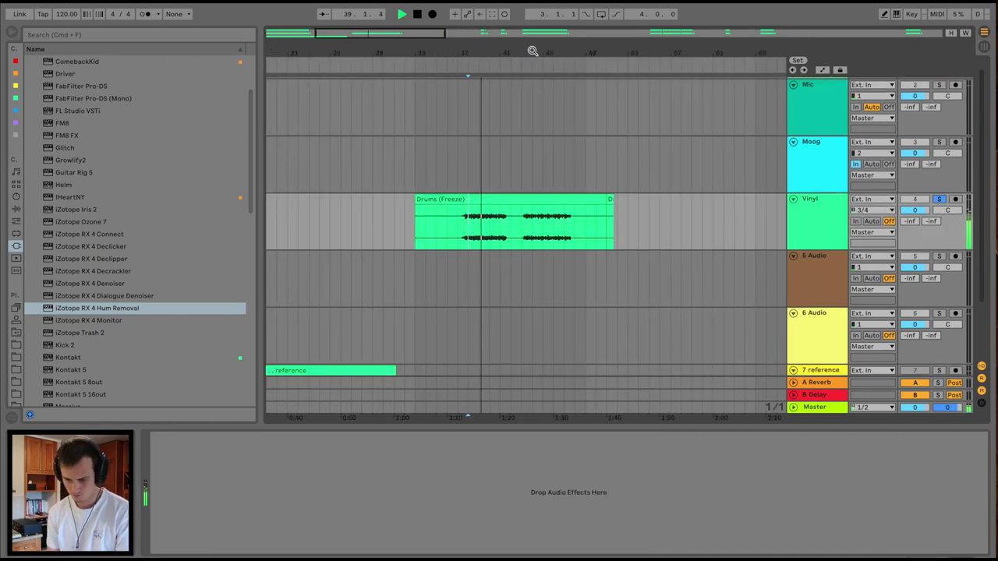
left_click_drag(532, 49, 533, 70)
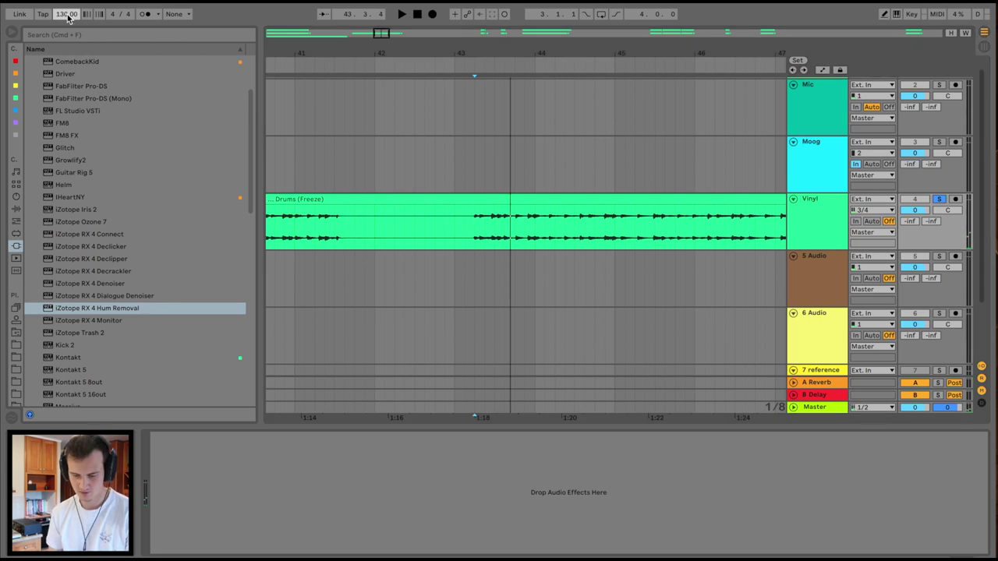
left_click_drag(439, 60, 439, 31)
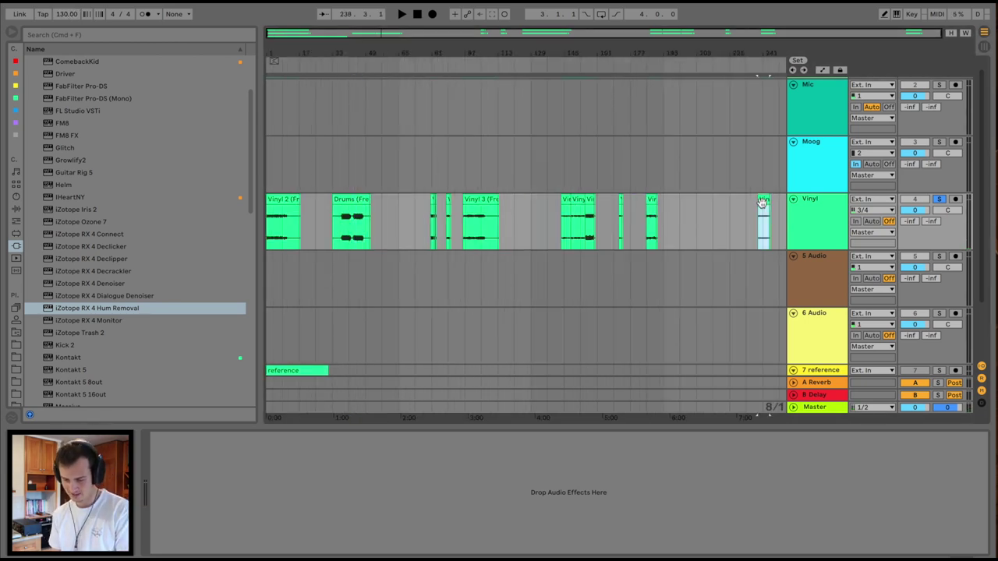
- Select all the clips on the Vinyl track and turn off warping for them
left_click_drag(762, 202, 258, 236)
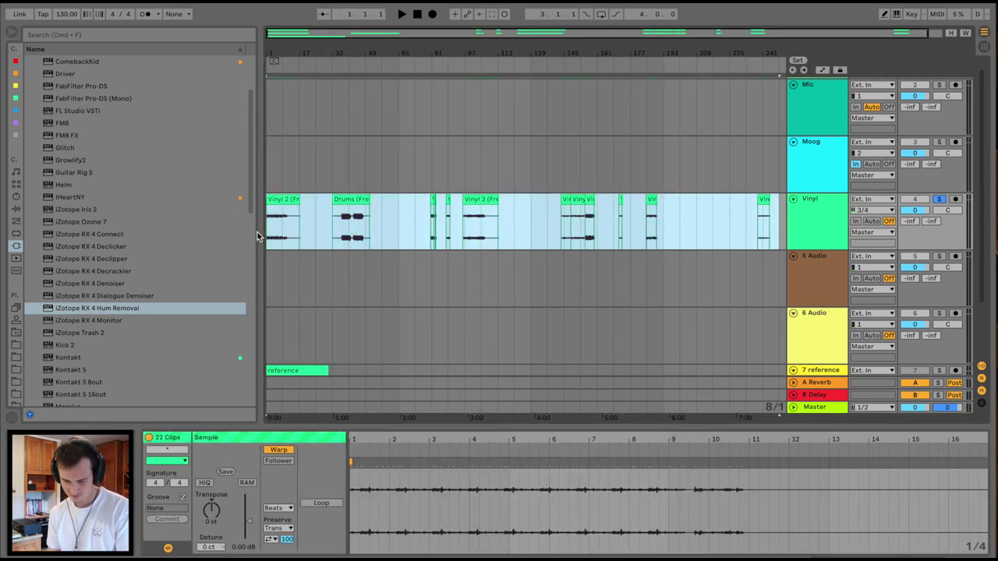
left_click(277, 452)
left_click(463, 236)
- Audition the Drums clip around bar 46 and isolate a single hit there as its own short clip
left_click(348, 226)
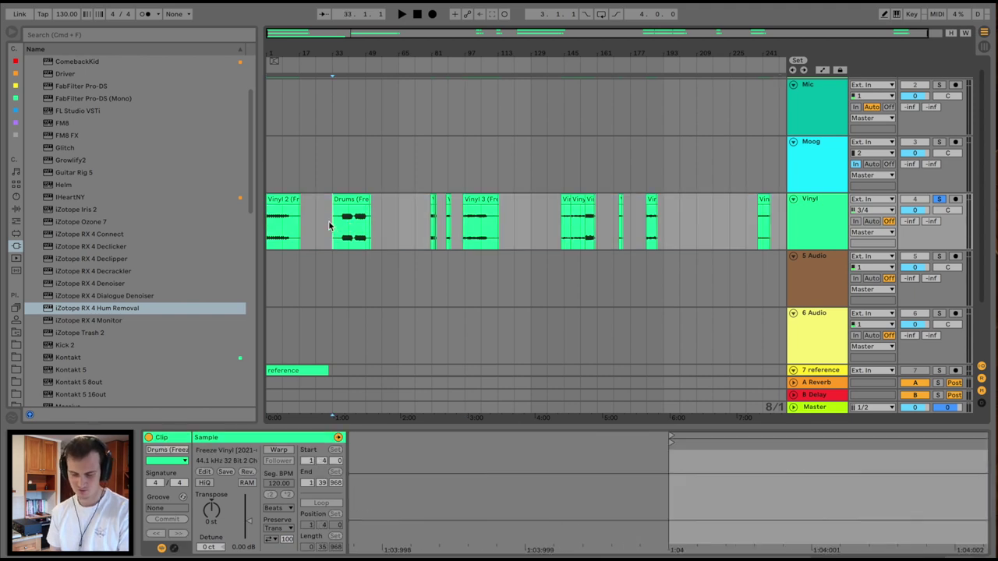
key("z")
key("space")
scroll(555, 208, "right", 3)
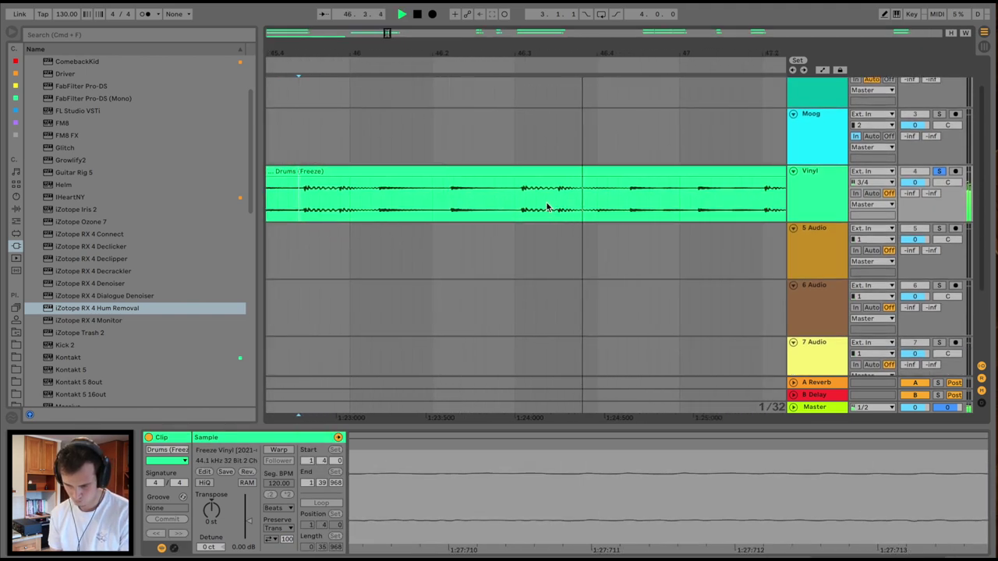
left_click(559, 207)
key("space")
key("space")
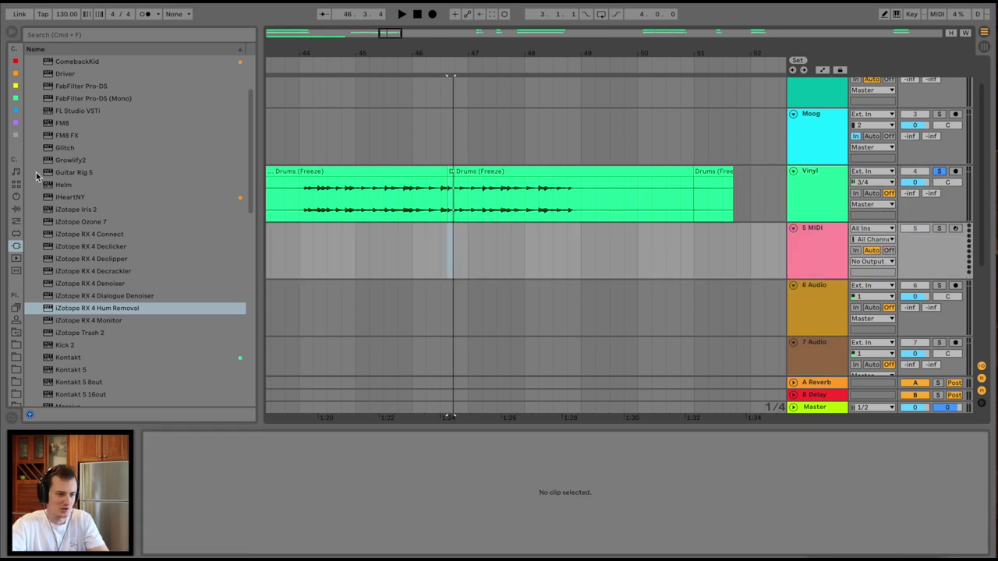
- Load the isolated drum hit into Simpler on the new MIDI track in 1-Shot mode and trigger it
left_click(17, 198)
left_click(60, 173)
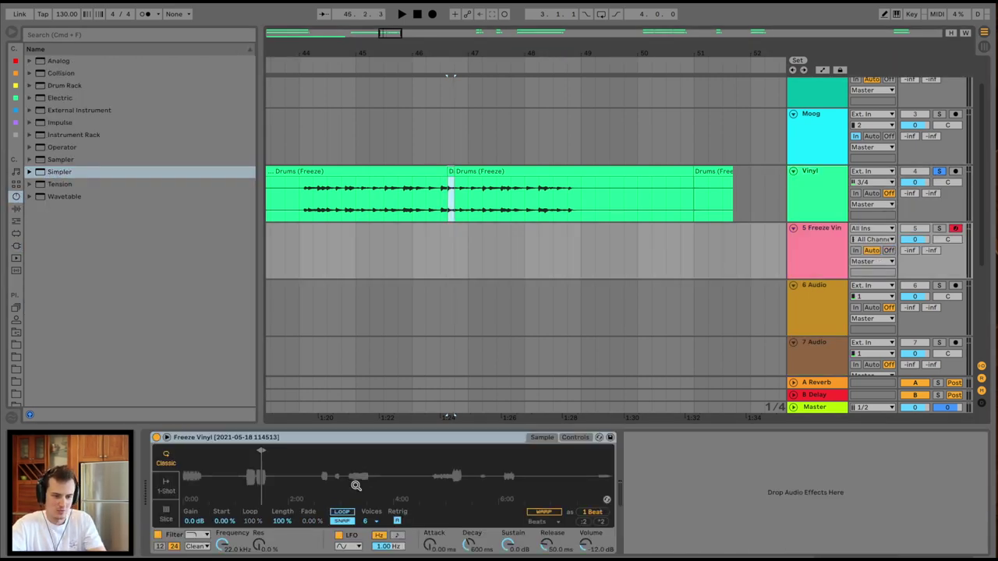
key("a")
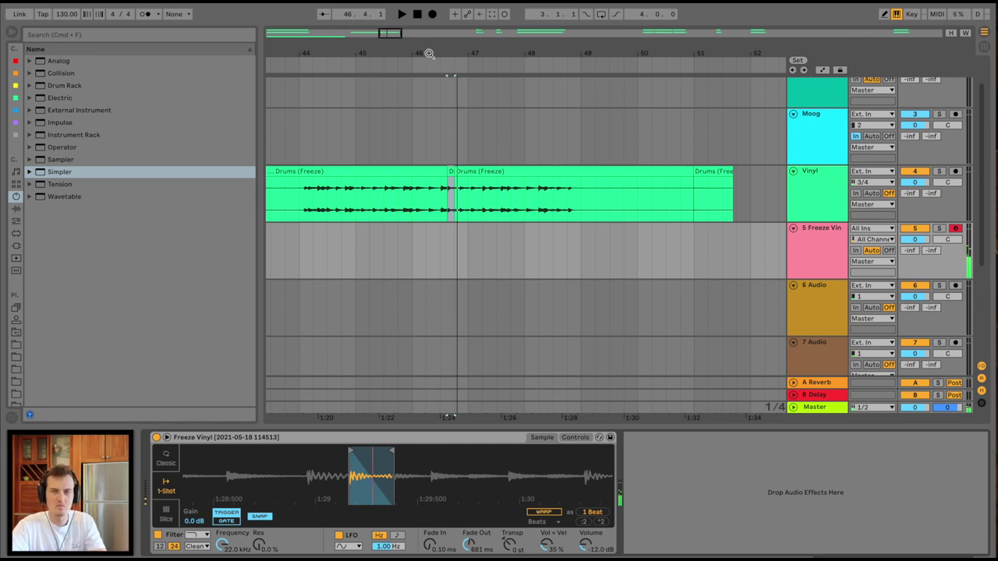
- Record a MIDI drum pattern with Simpler on the Freeze Vinyl track, using the reference loop at bar 5 as a guide
left_click_drag(428, 53, 433, 45)
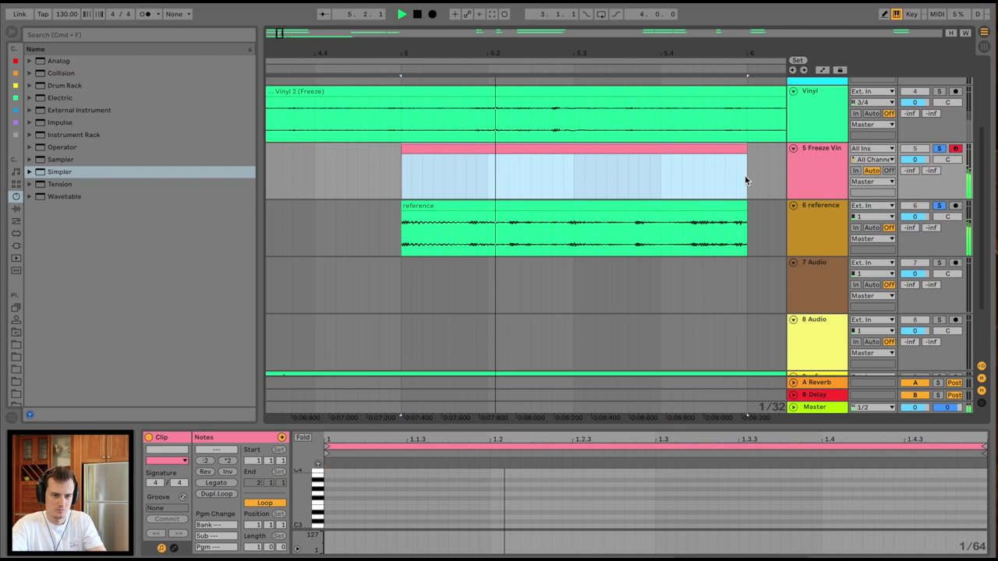
left_click(940, 149)
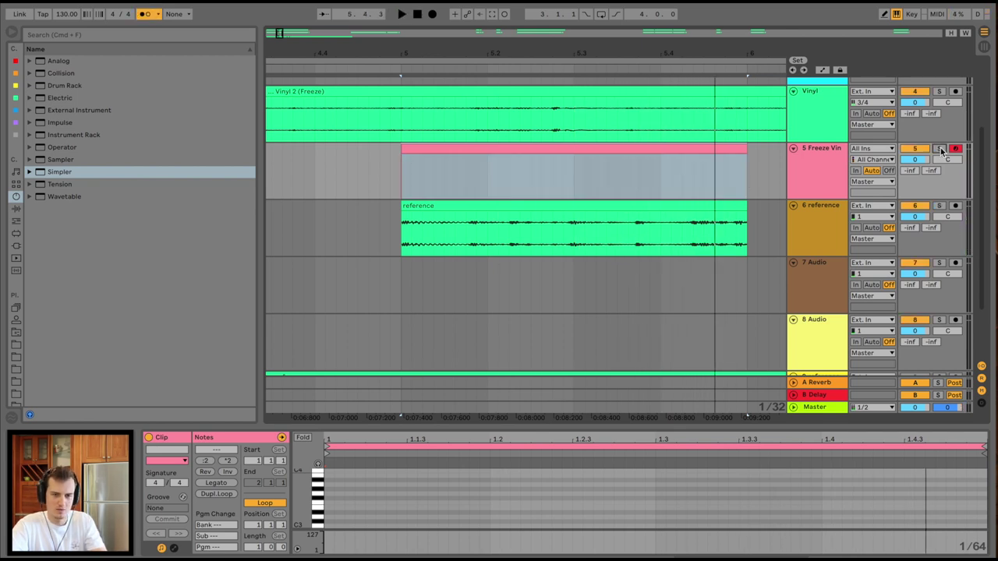
left_click(434, 14)
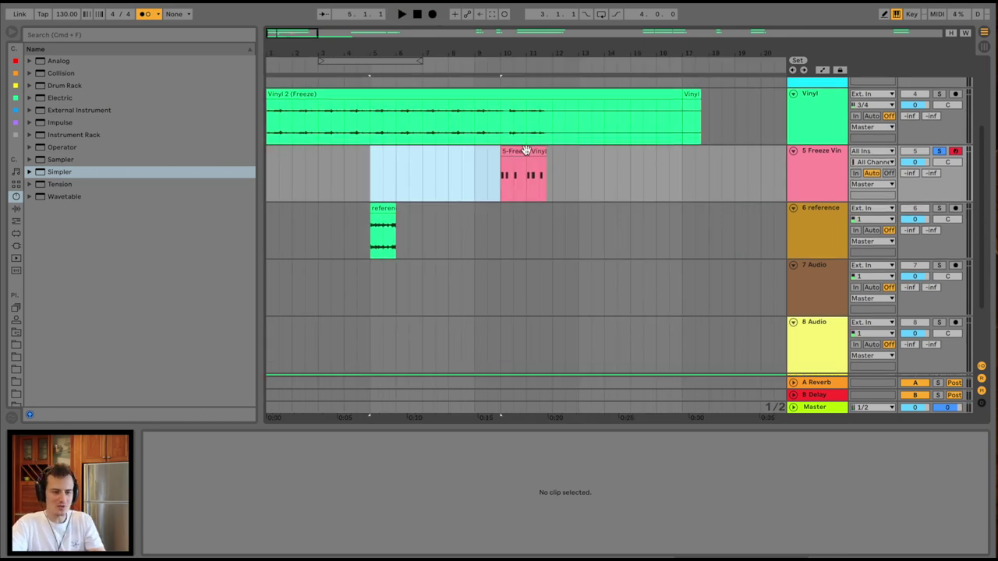
- Move the recorded MIDI clip to bar 5 and align its first D1 note with the clip's start
left_click_drag(527, 151, 394, 150)
key("z")
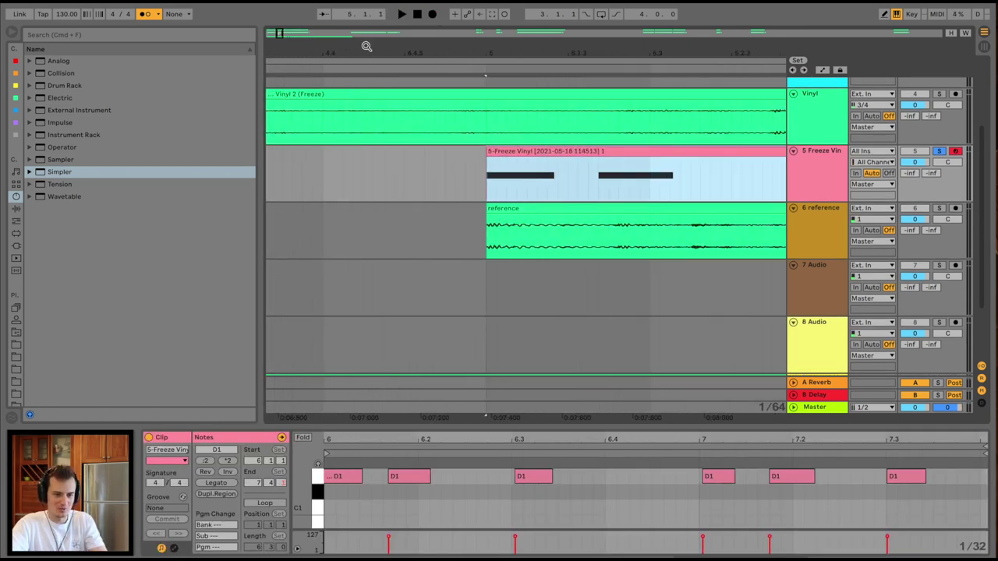
scroll(383, 494, "left", 2)
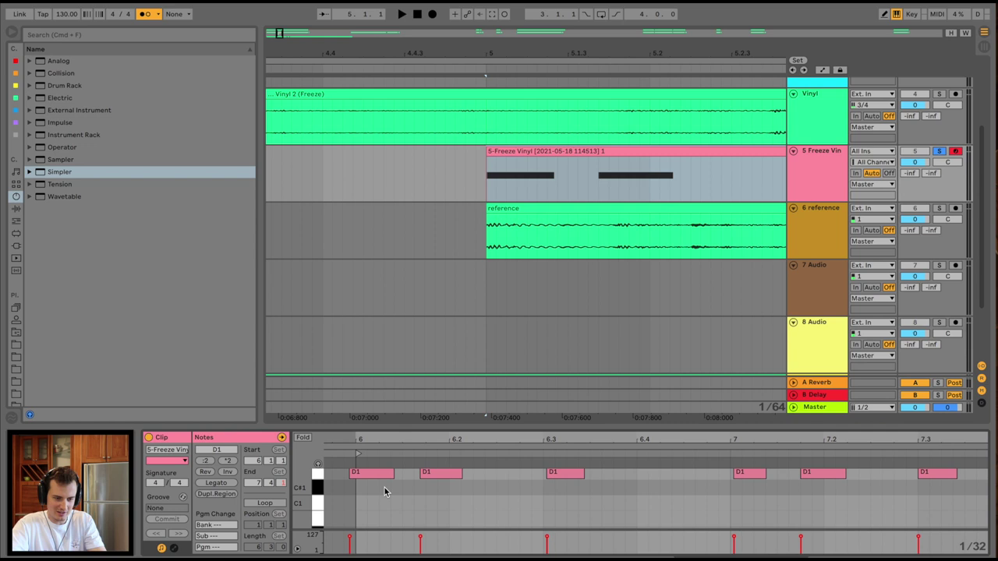
scroll(379, 499, "up", 2)
left_click(377, 491)
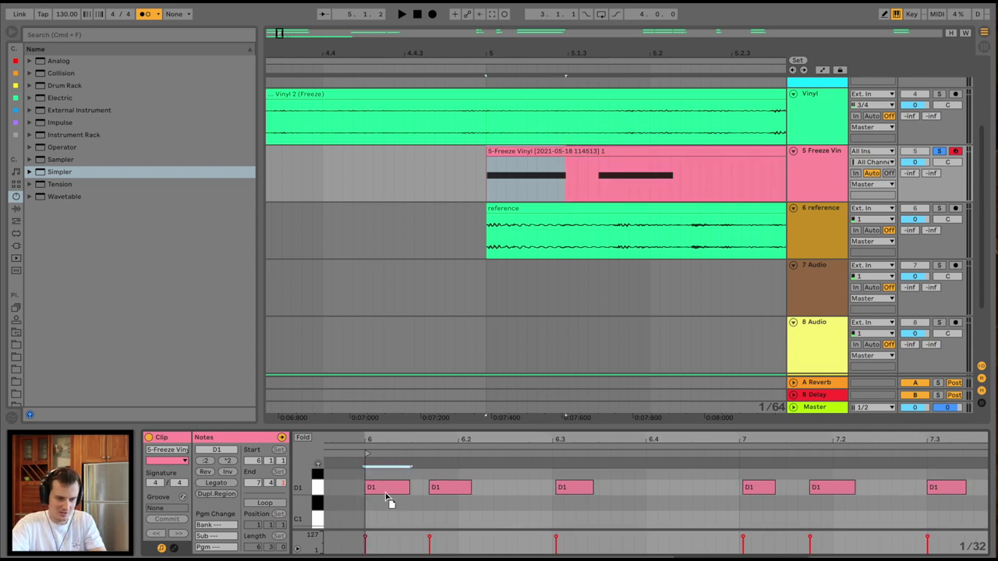
- Add a Saturator after Simpler with 10.9 dB of drive and audition the drum pattern
key("shift+Tab")
left_click(17, 208)
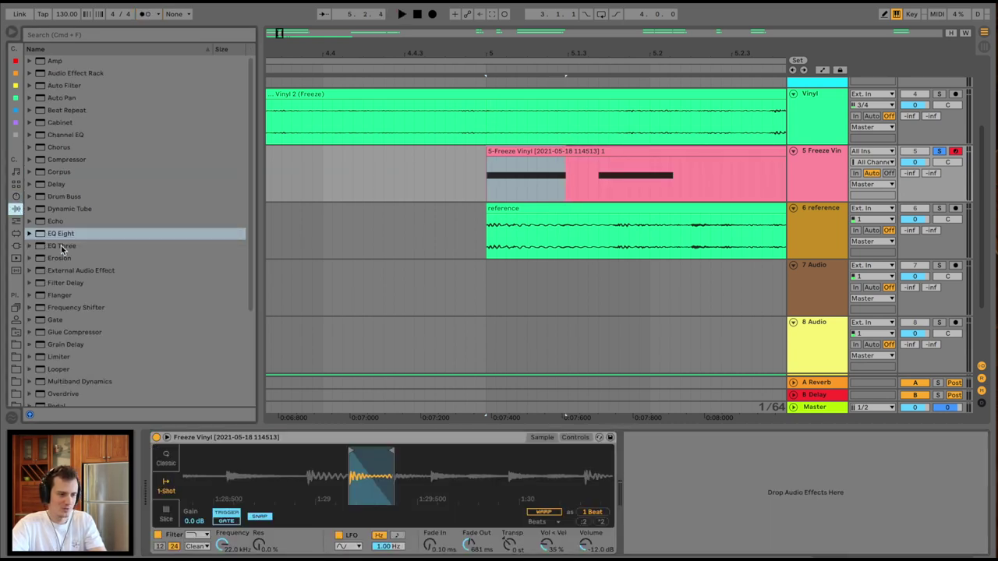
double_click(63, 338)
key("space")
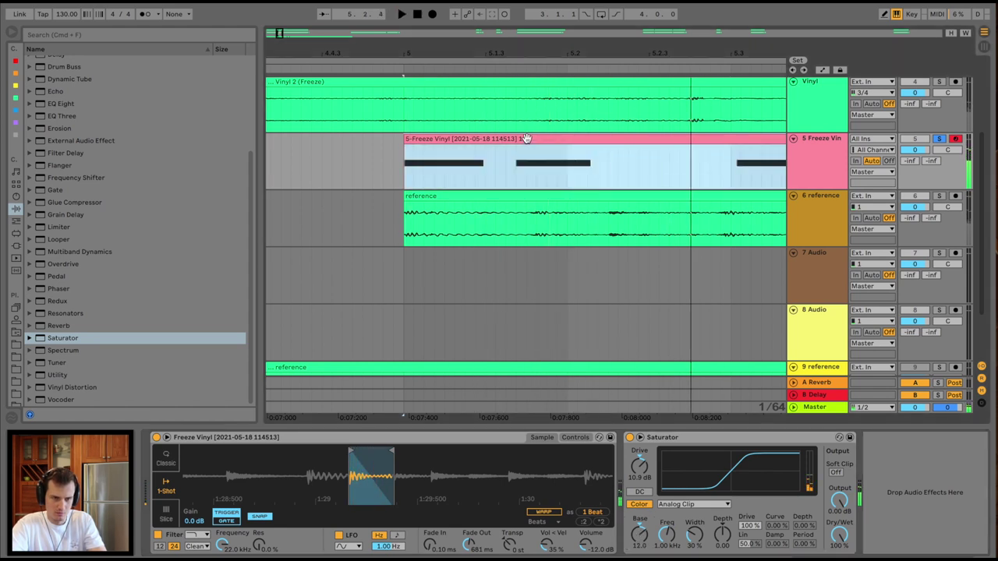
- Nudge the clip's second D1 note slightly later and align the third D1 note with beat 6.3 during playback
double_click(526, 138)
left_click(145, 13)
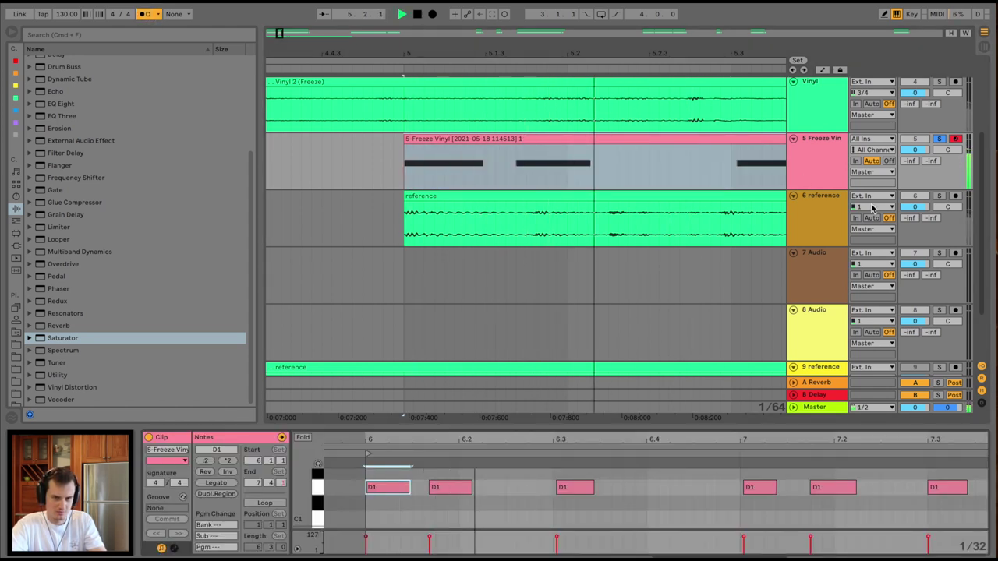
left_click_drag(445, 488, 452, 490)
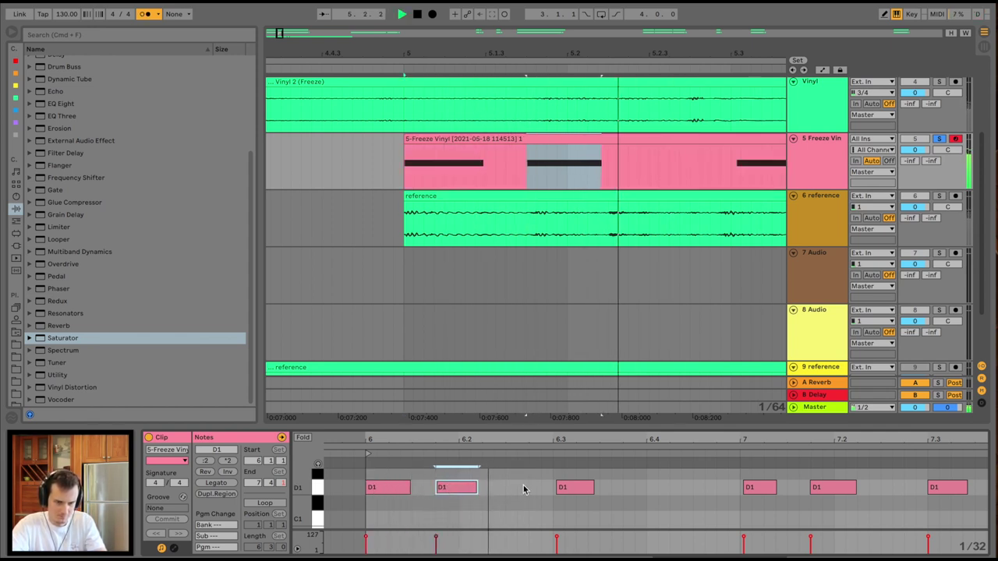
left_click(575, 487)
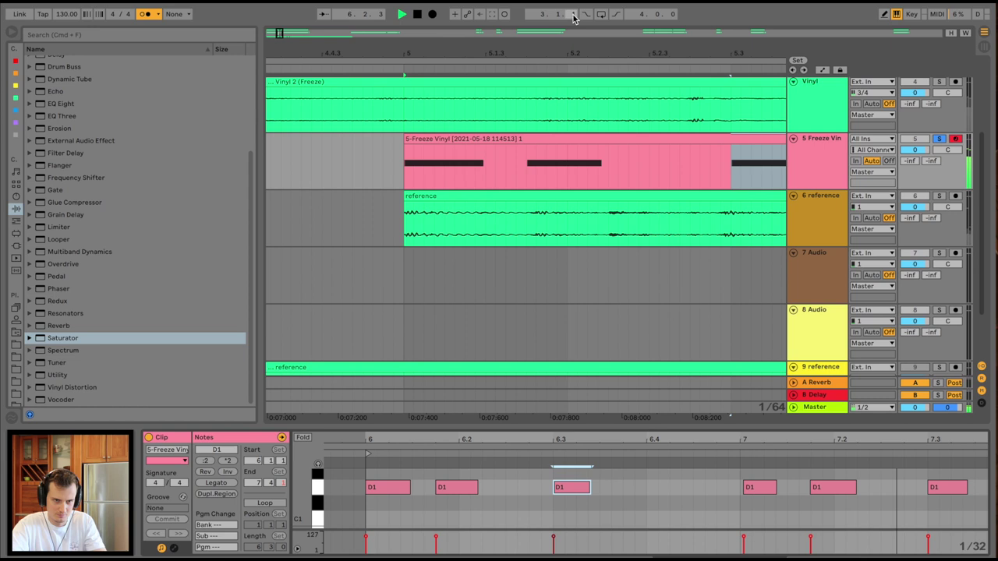
- Duplicate the one-bar MIDI drum pattern at bar 5 of the Freeze Vinyl track into bar 6
left_click_drag(578, 52, 578, 27)
left_click_drag(711, 167, 532, 153)
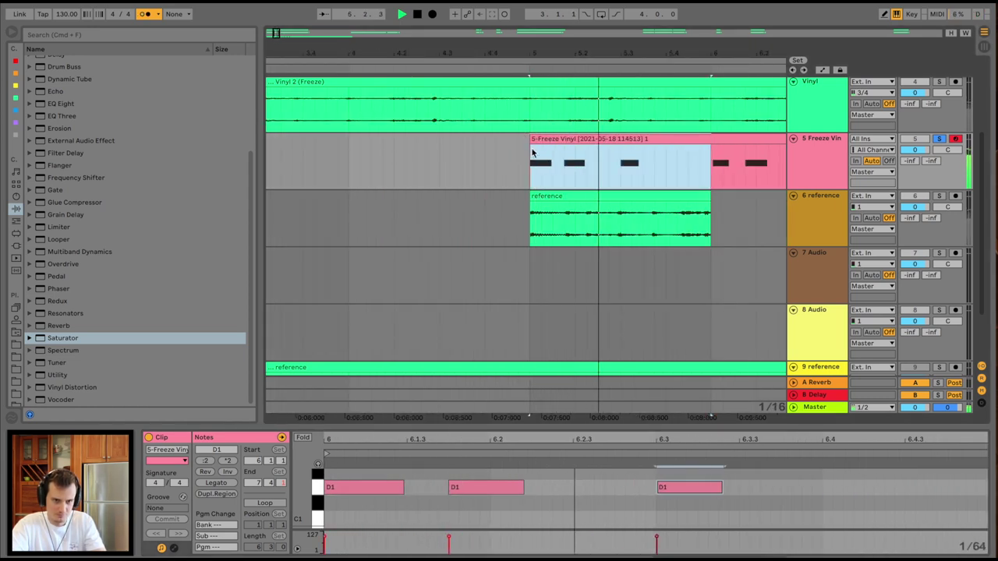
key("ctrl+d")
left_click(442, 136)
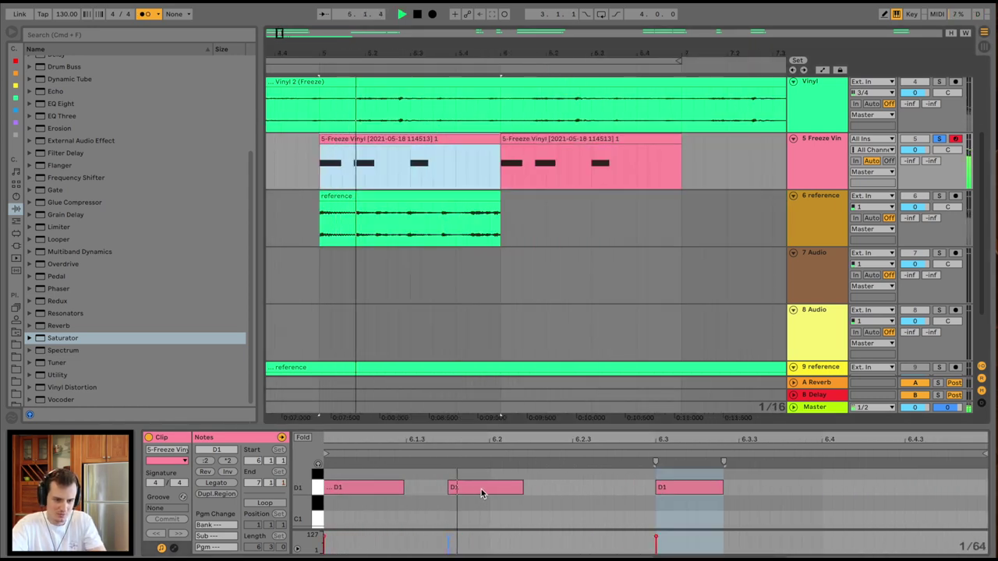
- Nudge the pattern's second D1 note slightly earlier during playback and switch off the metronome
left_click(481, 489)
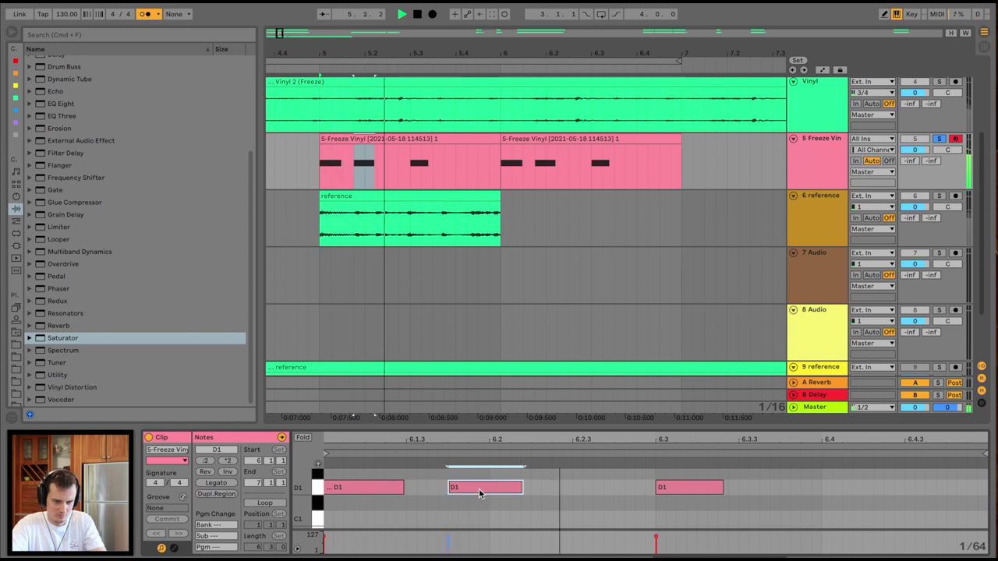
key("space")
key("space")
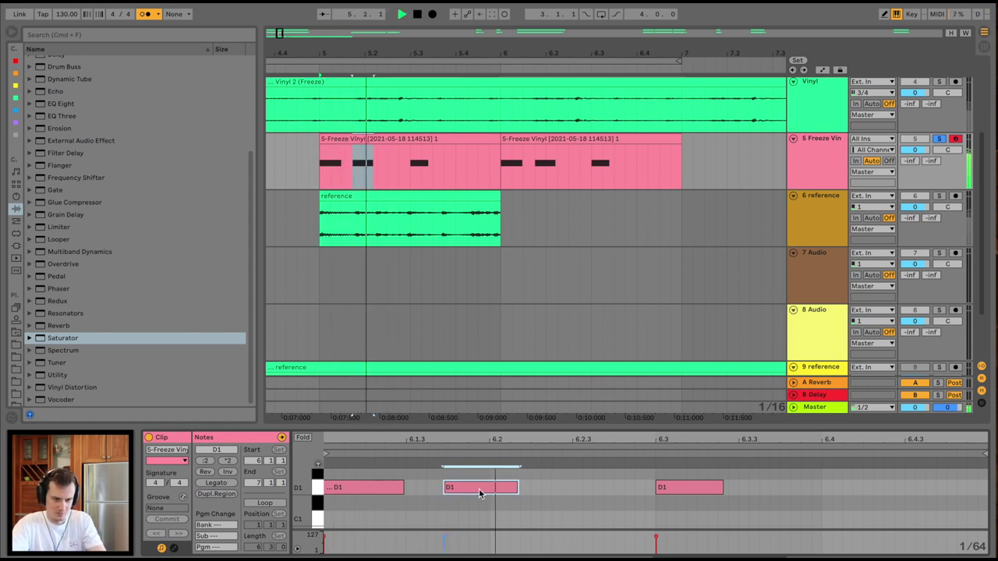
left_click(145, 14)
- Solo the Vinyl track and audition the Vinyl 2 (Freeze) clip from its start
scroll(415, 157, "up", 3)
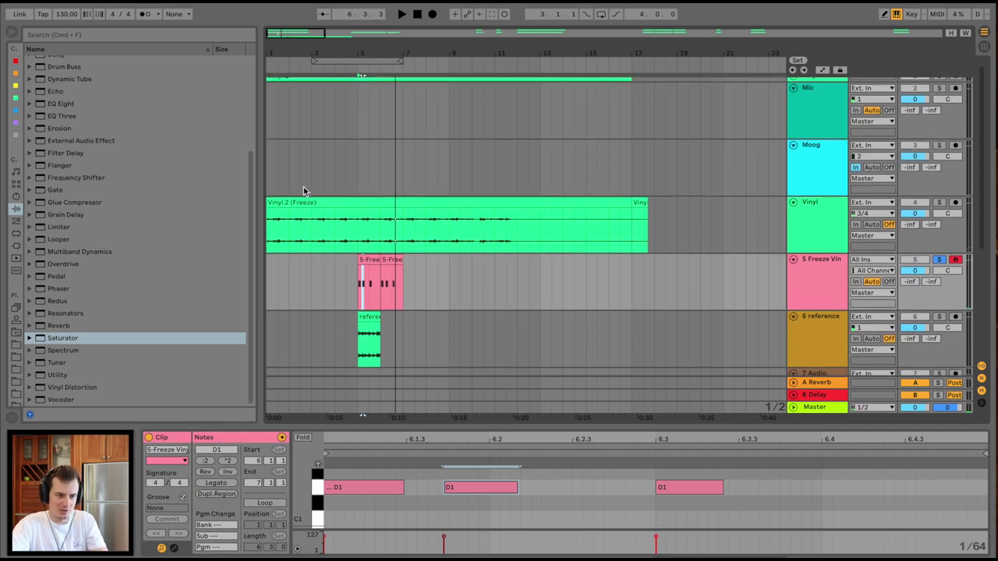
left_click(303, 205)
left_click(943, 203)
key("space")
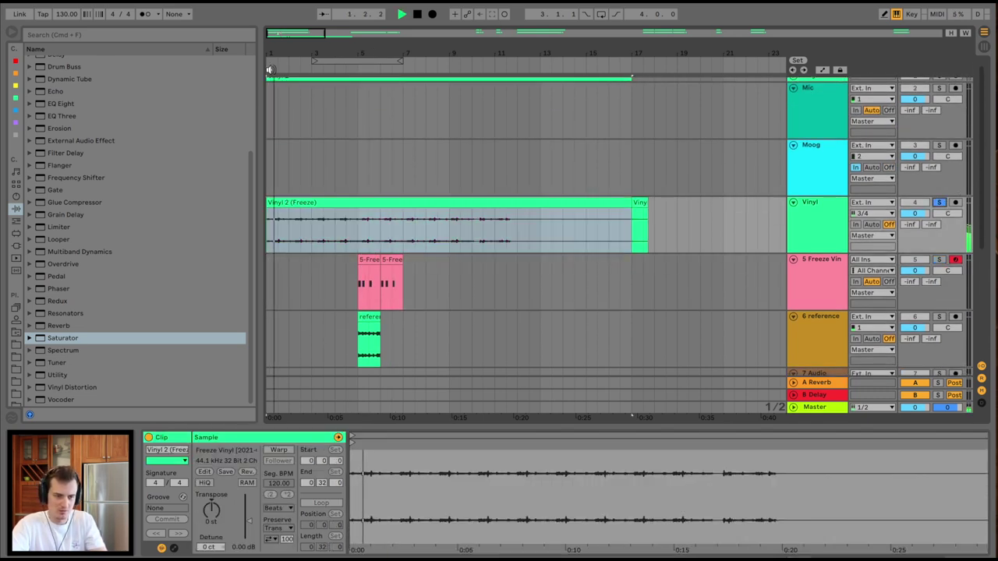
left_click_drag(278, 49, 267, 49)
scroll(493, 170, "down", 2)
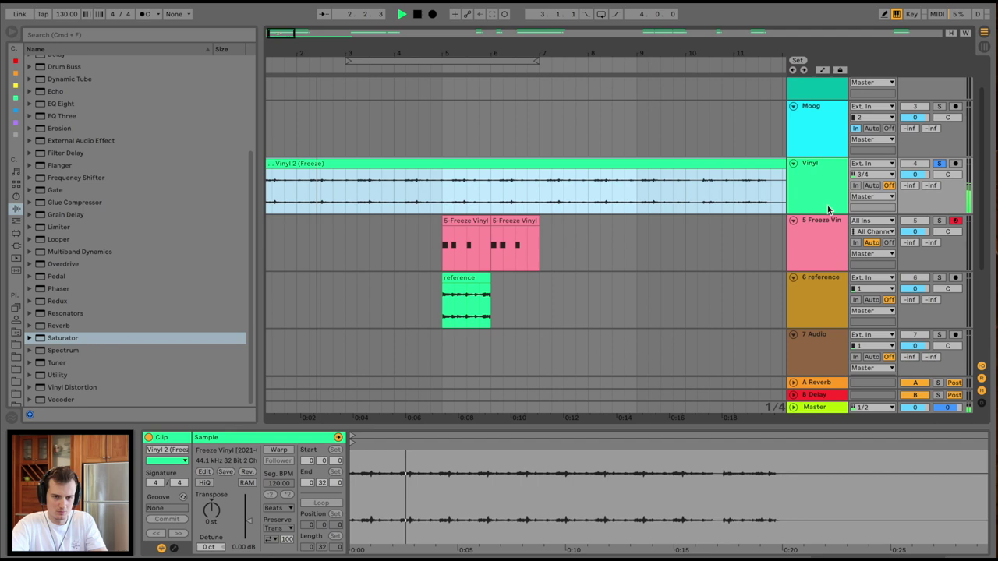
- Split the Vinyl 2 (Freeze) clip at bar 5, copy the later part to a new audio track, and solo it with Freeze Vinyl
key("super+t")
left_click(441, 200)
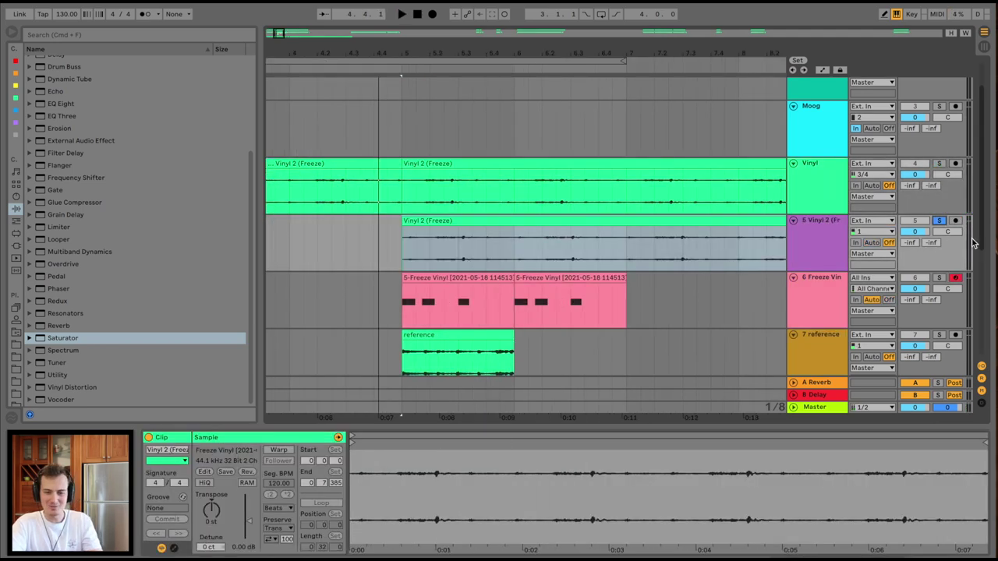
left_click(940, 278)
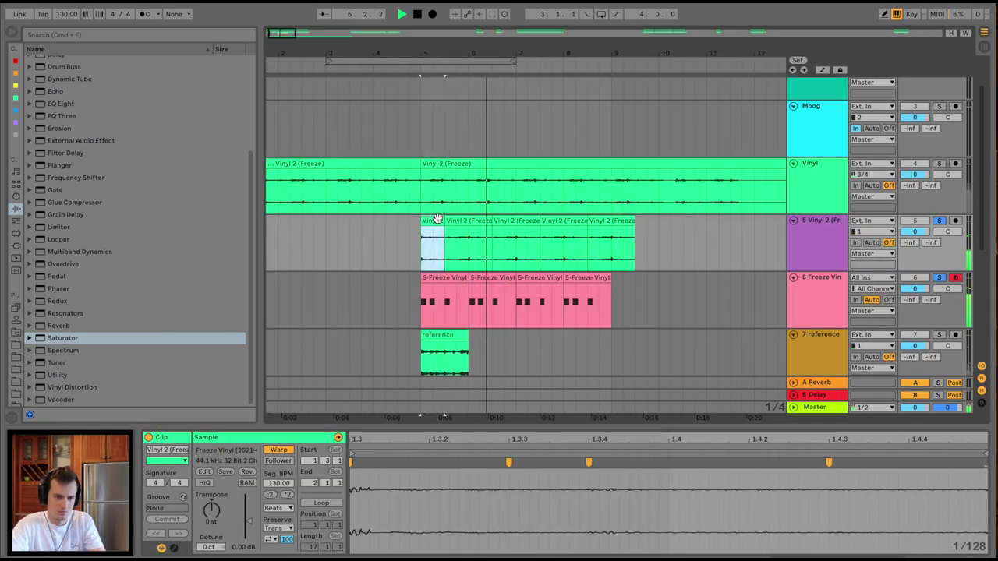
- Undo the latest slice edits on the new Vinyl 2 track, back to four one-bar clips from bar 5
key("super+z")
key("super+z")
key("super+z")
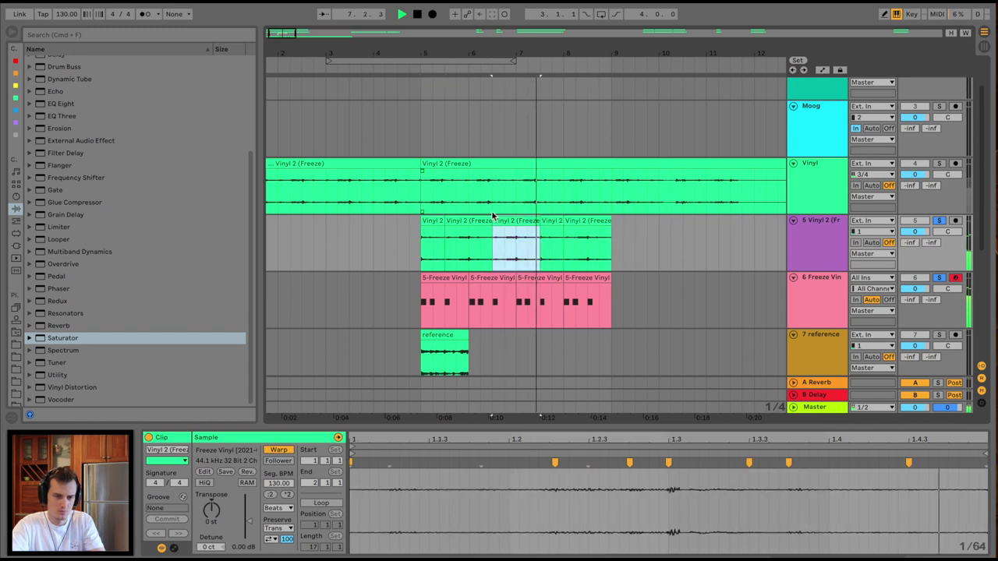
key("super+z")
key("super+z")
key("super+z")
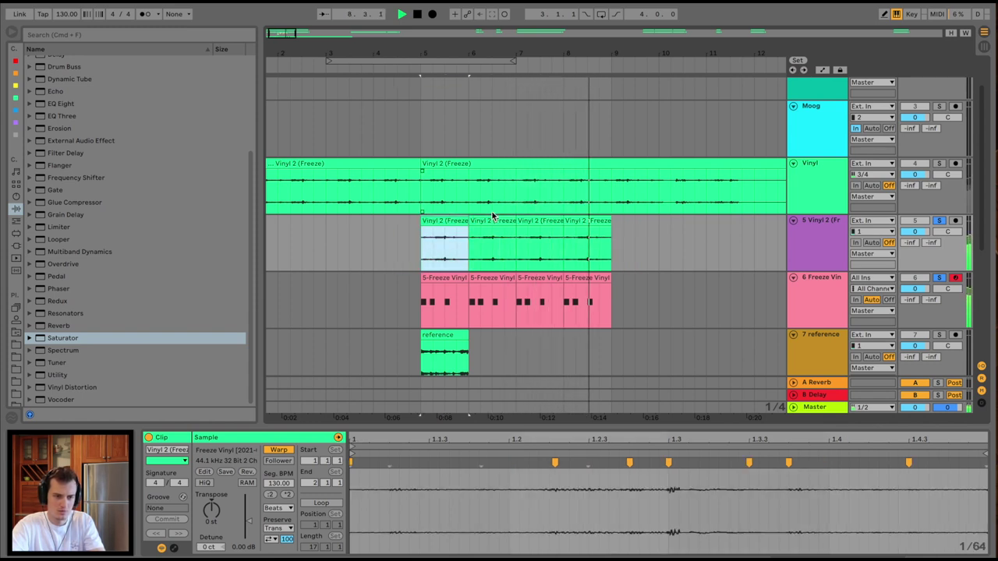
- Group the new Vinyl 2 track and the Freeze Vinyl track as Drums, and solo the Vinyl track
left_click(424, 250)
key("space")
scroll(424, 250, "down", 3)
left_click(803, 221)
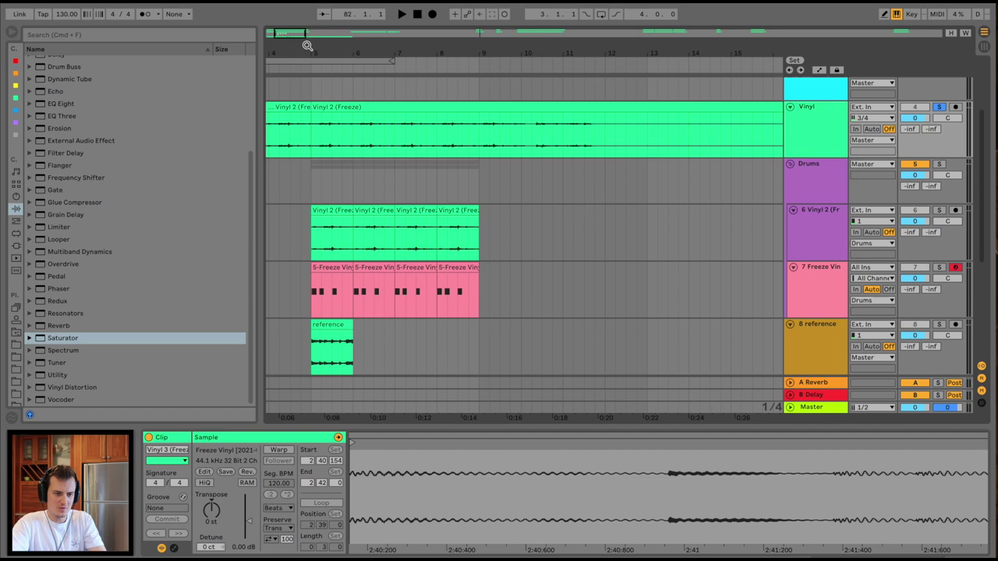
- Add a MIDI track between the two drum tracks and load Simpler on it with the Freeze Vinyl sample
scroll(468, 210, "down", 3)
key("super+z")
key("super+z")
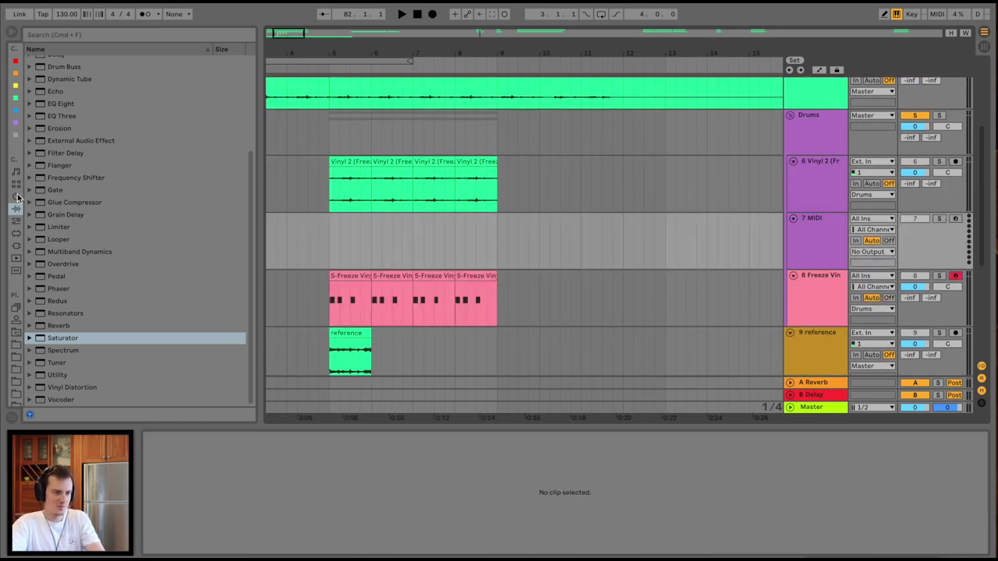
left_click(18, 198)
key("super+z")
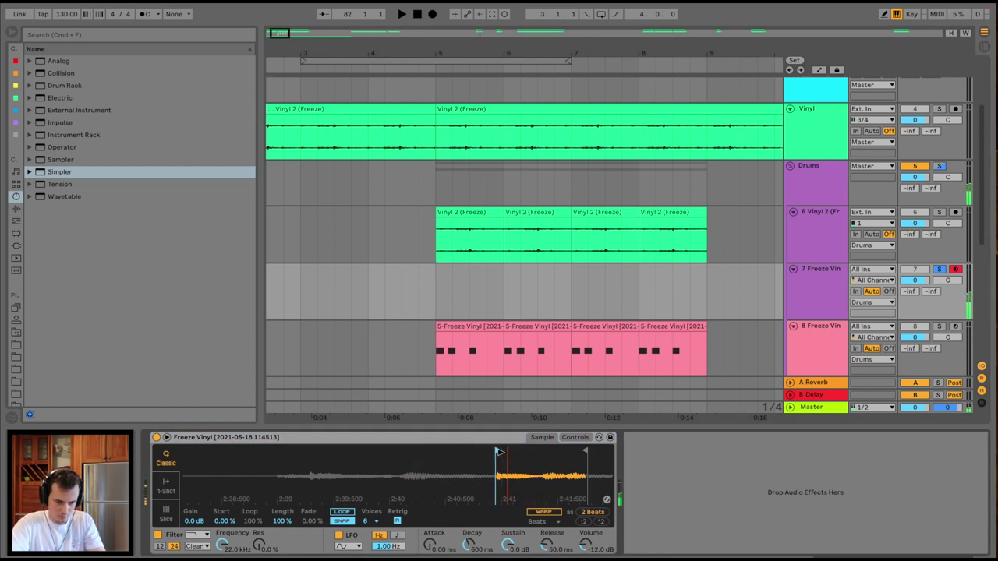
- Narrow Simpler's sample region to the short hit near 2:42:500 and set playback to 1-Shot mode
scroll(499, 453, "right", 5)
left_click_drag(349, 452, 568, 463)
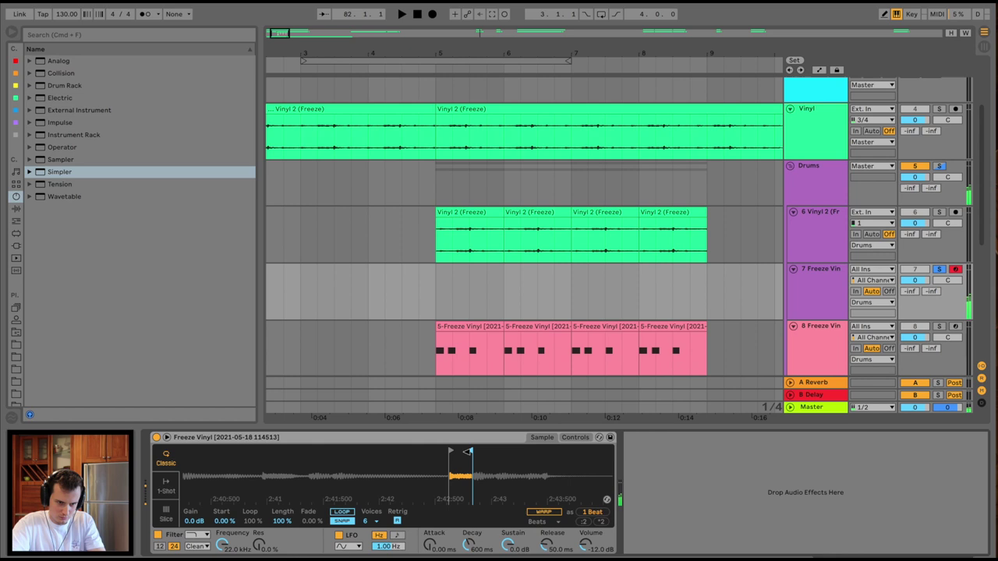
left_click(170, 487)
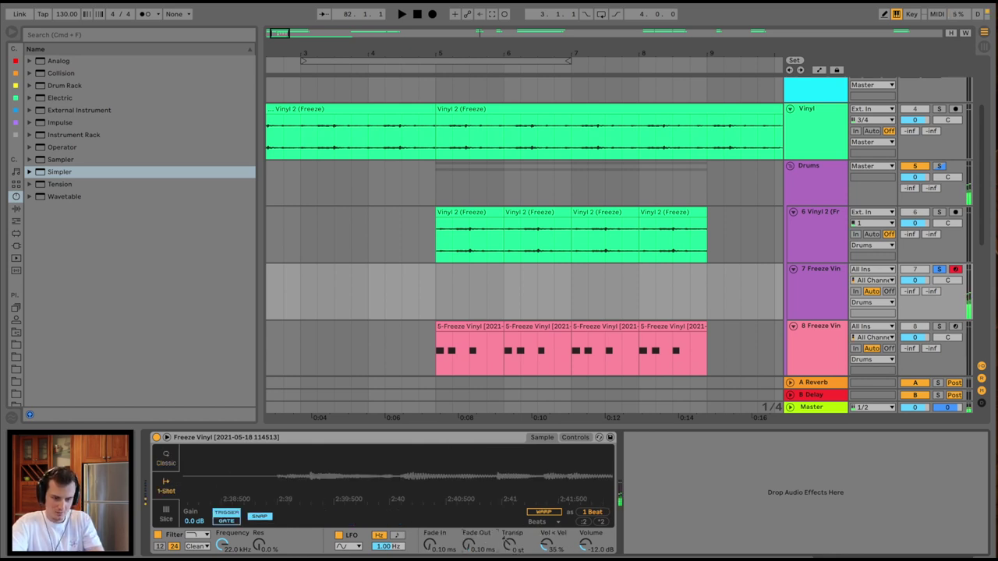
scroll(473, 485, "right", 5)
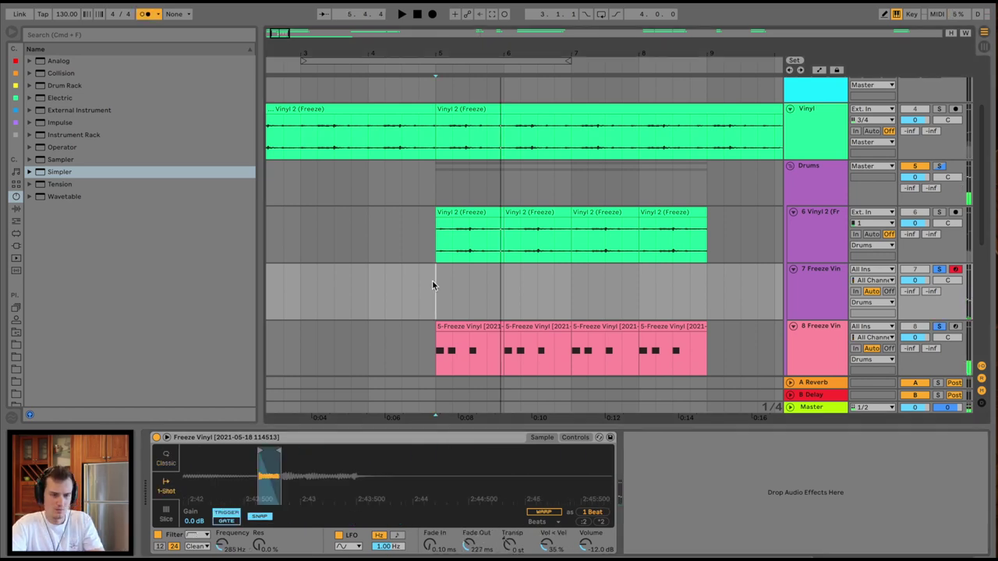
- Lower Simpler's filter frequency to 285 Hz and record a MIDI pattern from bar 5 on the new track
key("space")
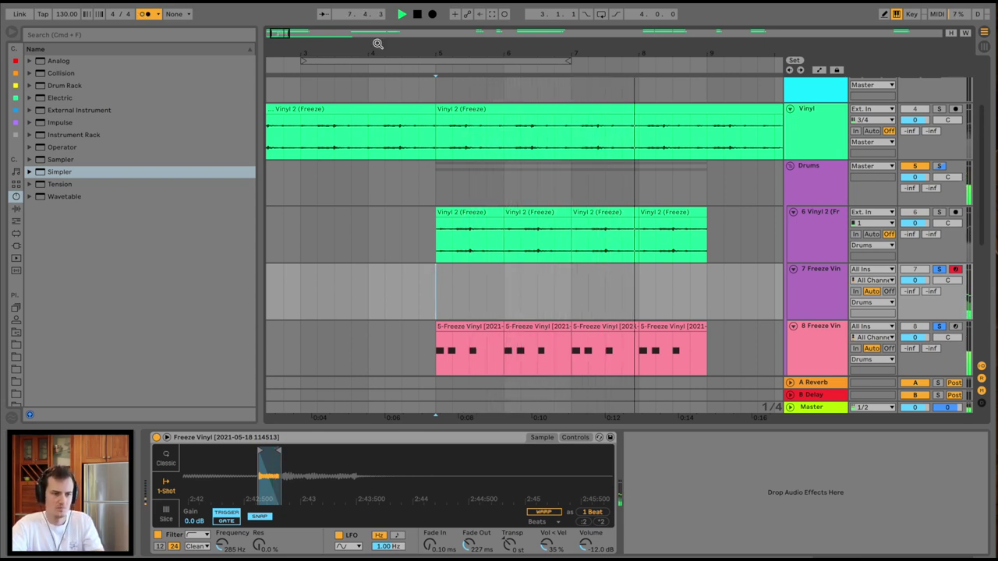
key("space")
left_click(493, 14)
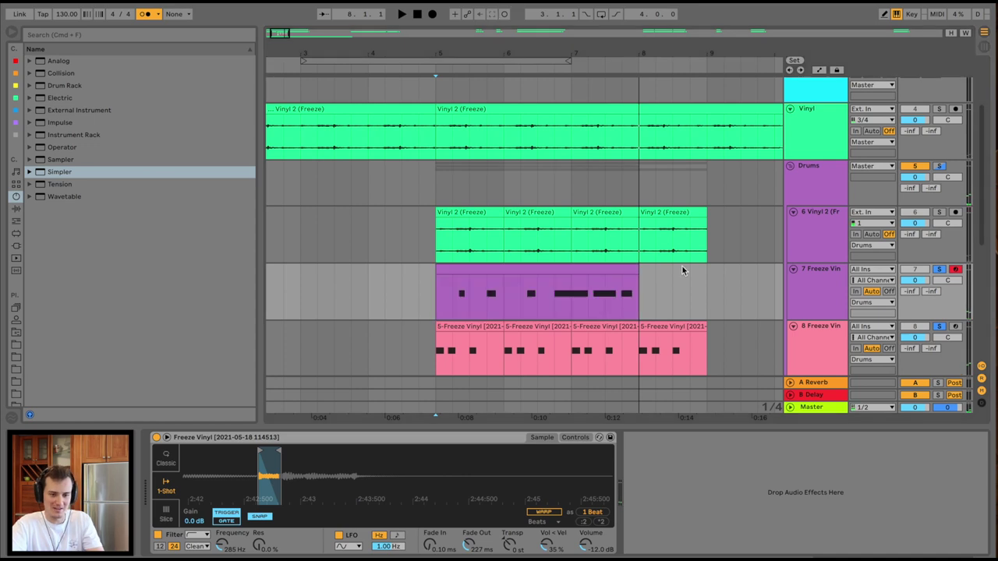
- Split the newly recorded pattern at bar 7, delete the part before it, and audition the remaining D3 notes
left_click(578, 278)
key("super+e")
left_click(567, 271)
key("Delete")
double_click(599, 268)
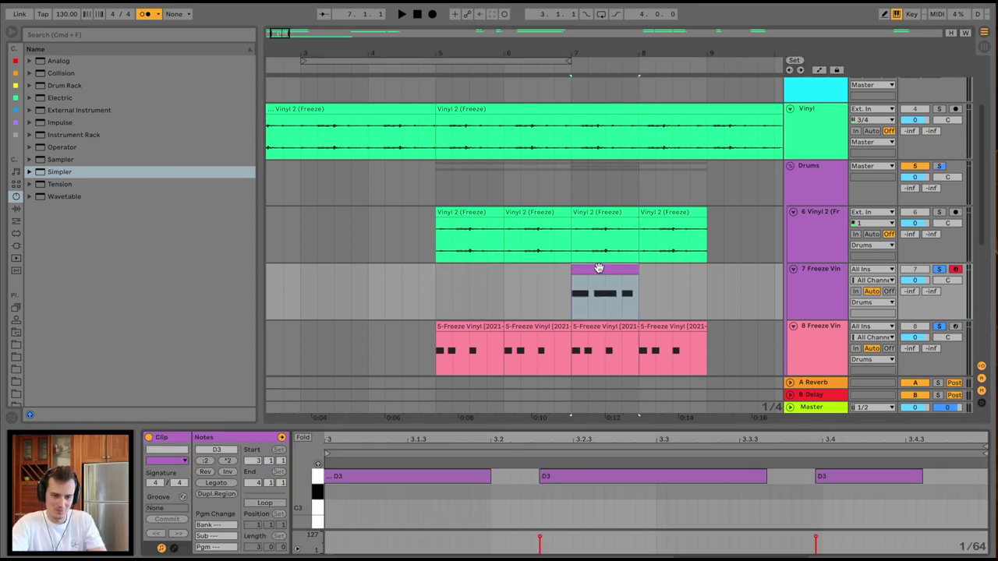
key("space")
left_click(560, 477)
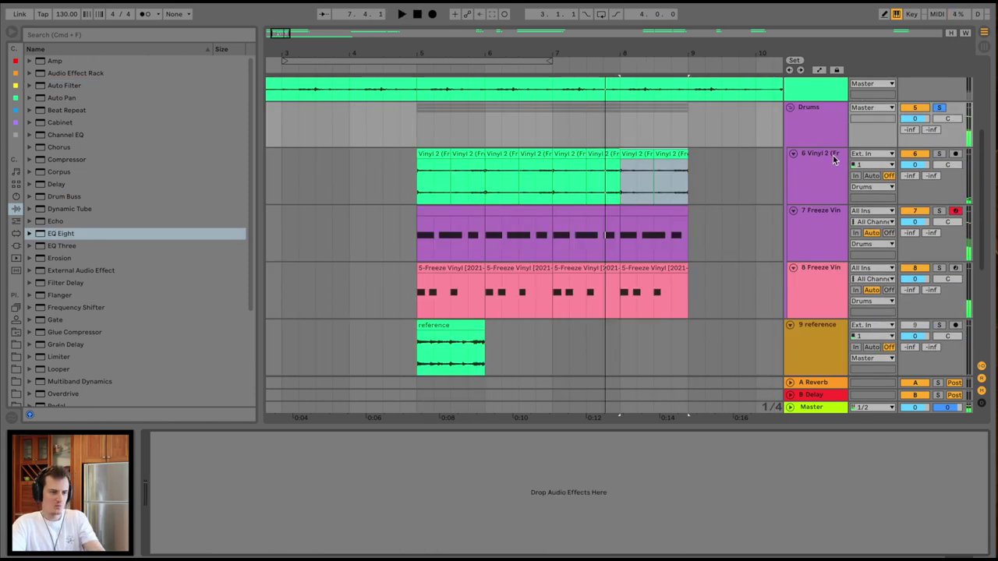
- Add a Ballad Reverb to return track A next to the Reverb device
scroll(158, 380, "down", 5)
left_click_drag(60, 327, 35, 373)
left_click_drag(832, 388, 830, 386)
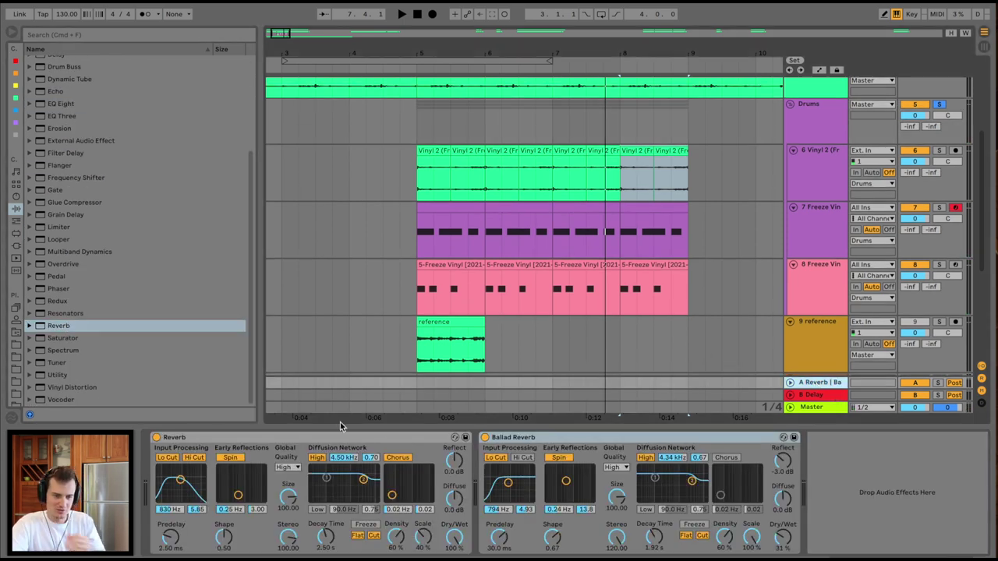
- Set the Vinyl 2 drum track's reverb send to 0 dB while auditioning the Drums group
key("space")
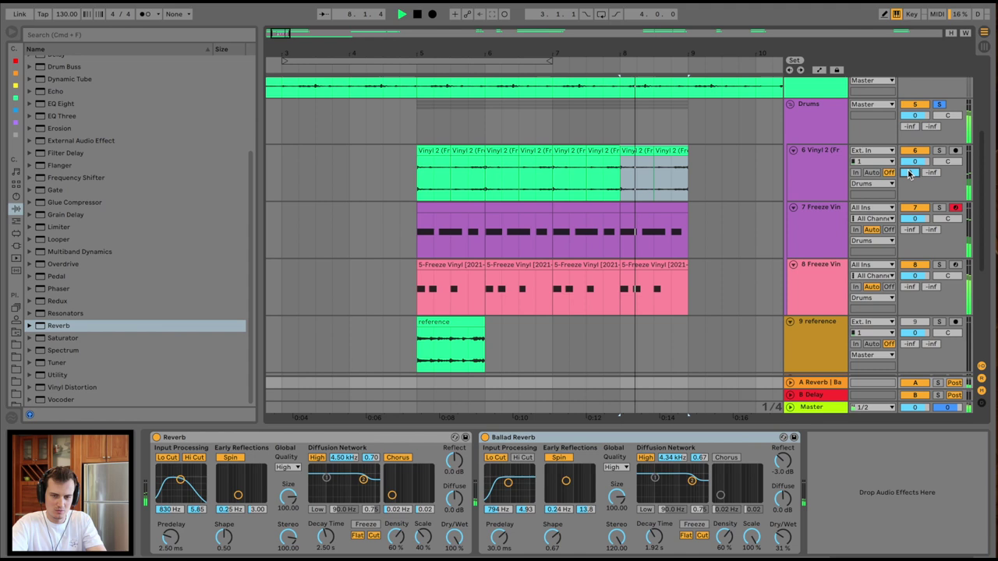
left_click(939, 104)
left_click(939, 104)
key("space")
key("space")
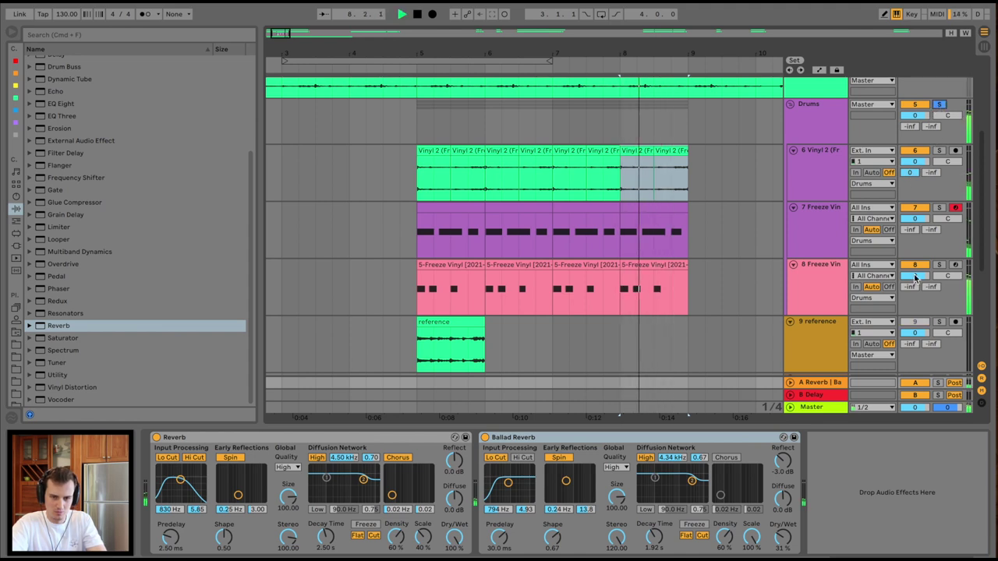
- Set the reverb sends to -12.5 dB on Freeze Vinyl track 8 and -14 dB on track 7, soloing each to listen
left_click_drag(910, 287, 910, 234)
key("space")
key("space")
left_click(939, 265)
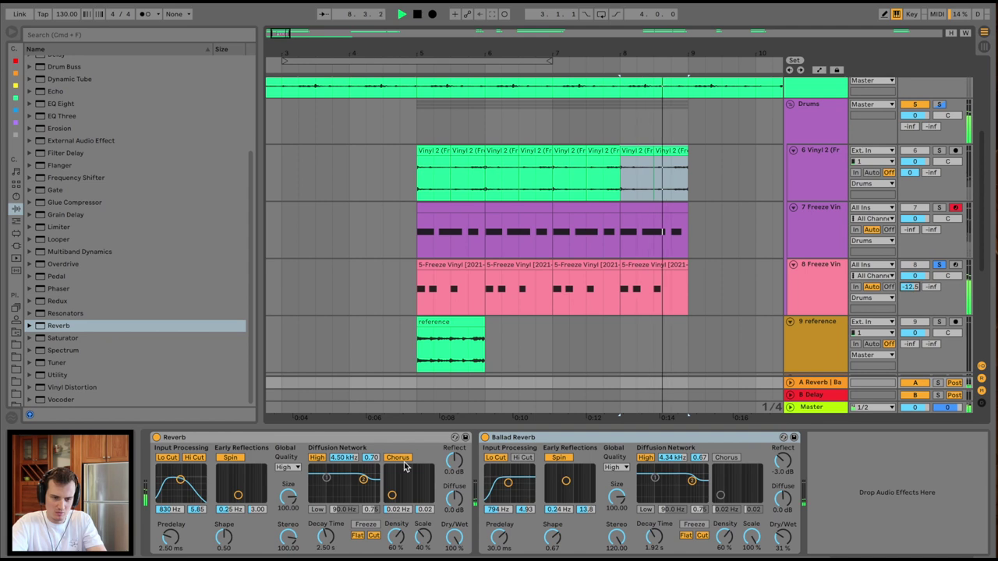
left_click(935, 201)
left_click(939, 208)
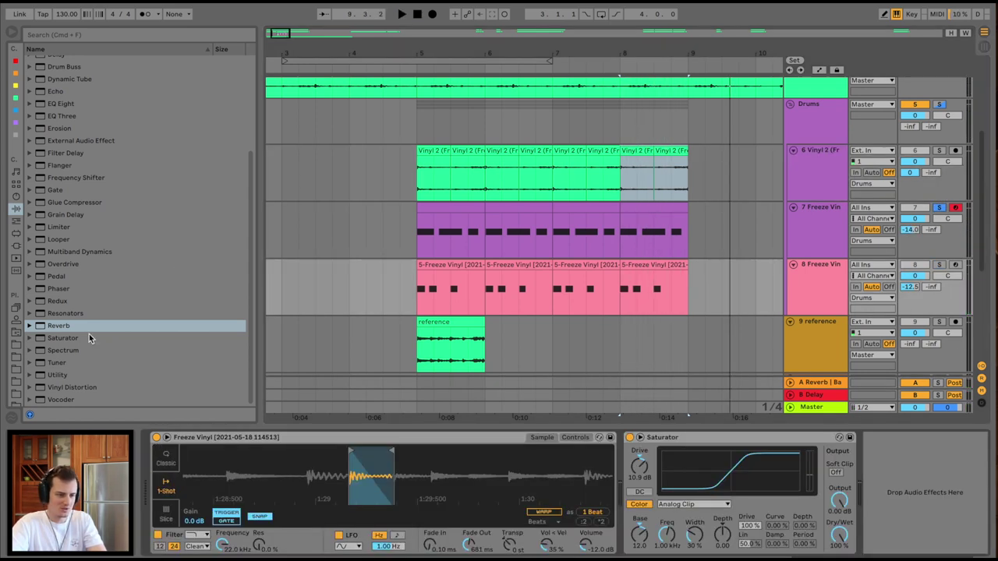
- Add a Utility after the Saturator on track 8, set its input to the Right channel, and audition it soloed
double_click(57, 375)
key("space")
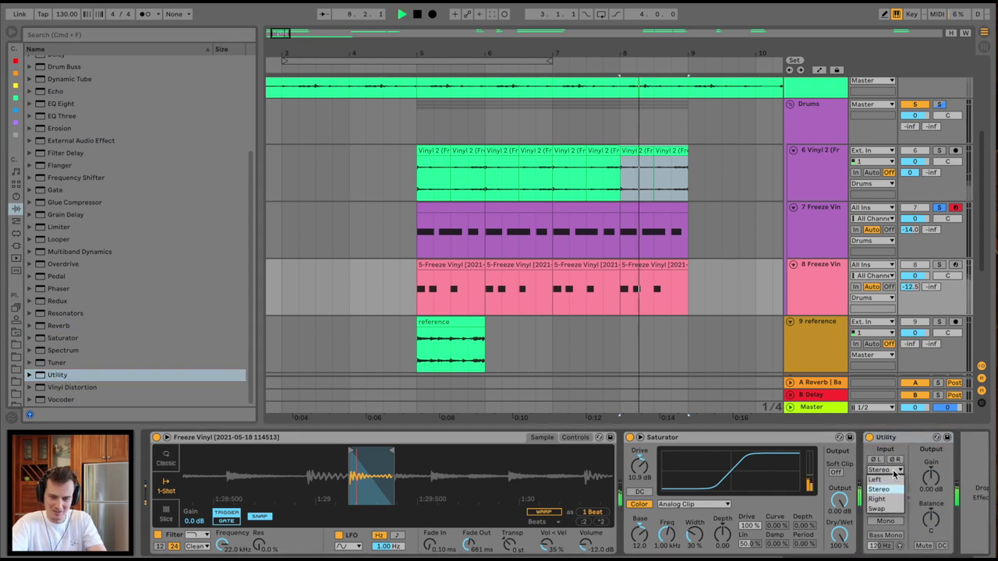
left_click(885, 470)
left_click(881, 499)
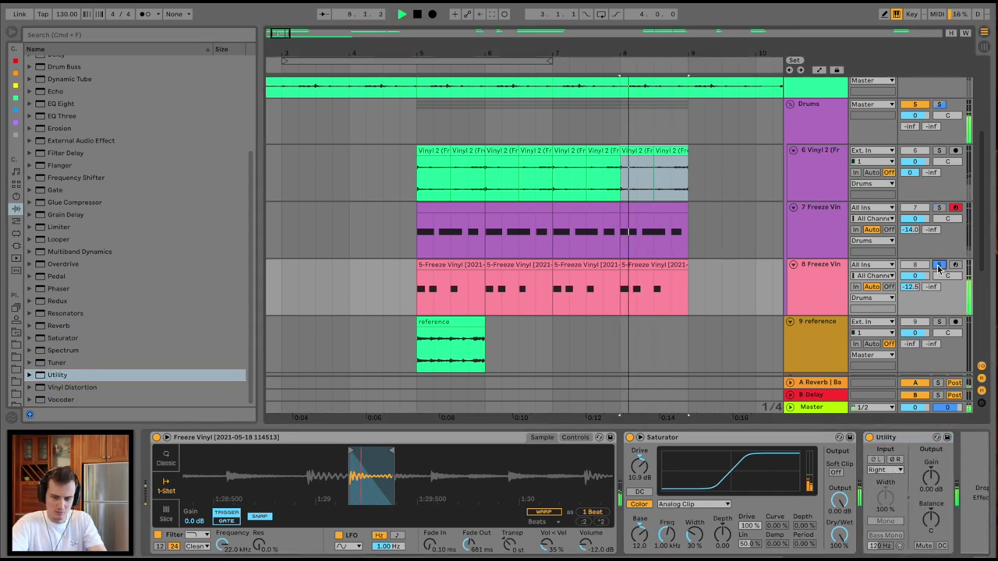
key("space")
- Audition the complete drum arrangement from bar 5
left_click(414, 231)
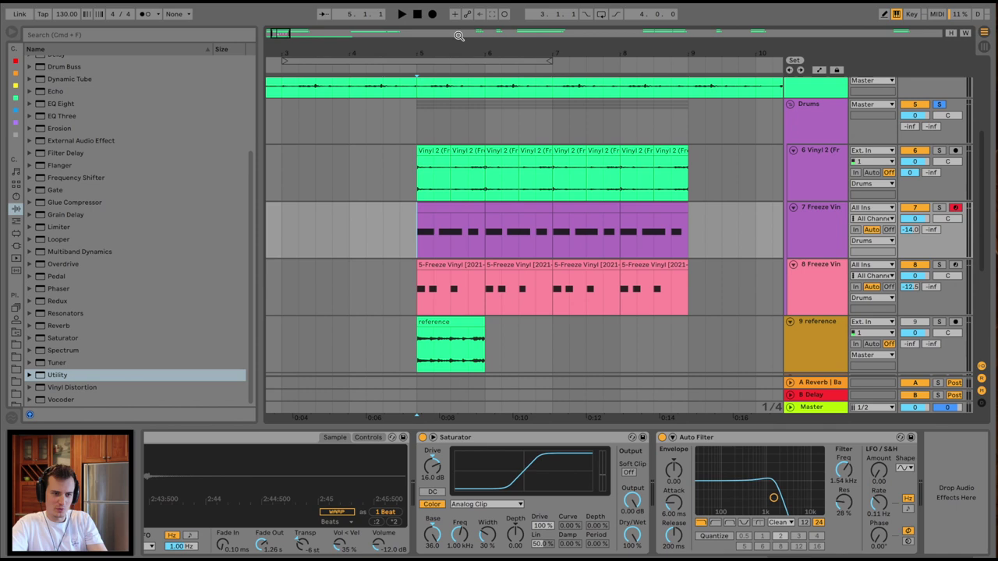
left_click_drag(464, 54, 464, 32)
scroll(498, 209, "down", 2)
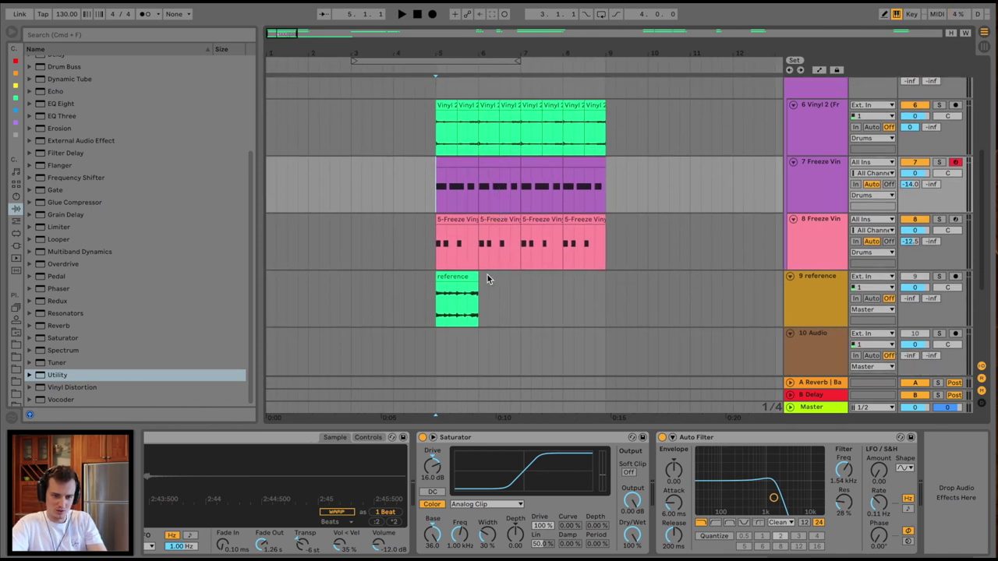
scroll(470, 222, "up", 2)
left_click(446, 213)
key("space")
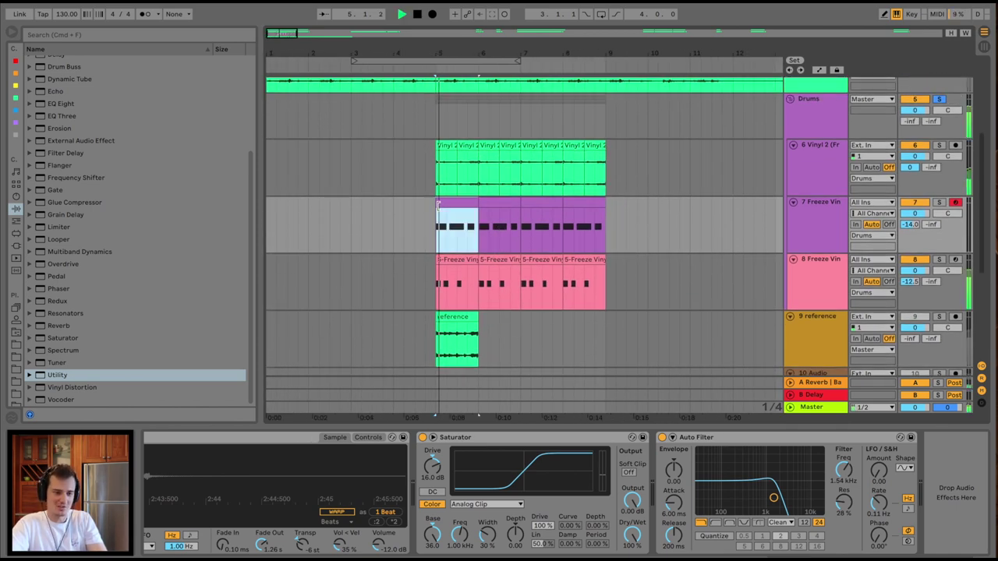
- Solo the Vinyl track and audition the Vinyl 3 (Freeze) slice at bar 88
scroll(468, 140, "up", 3)
left_click_drag(491, 51, 345, 48)
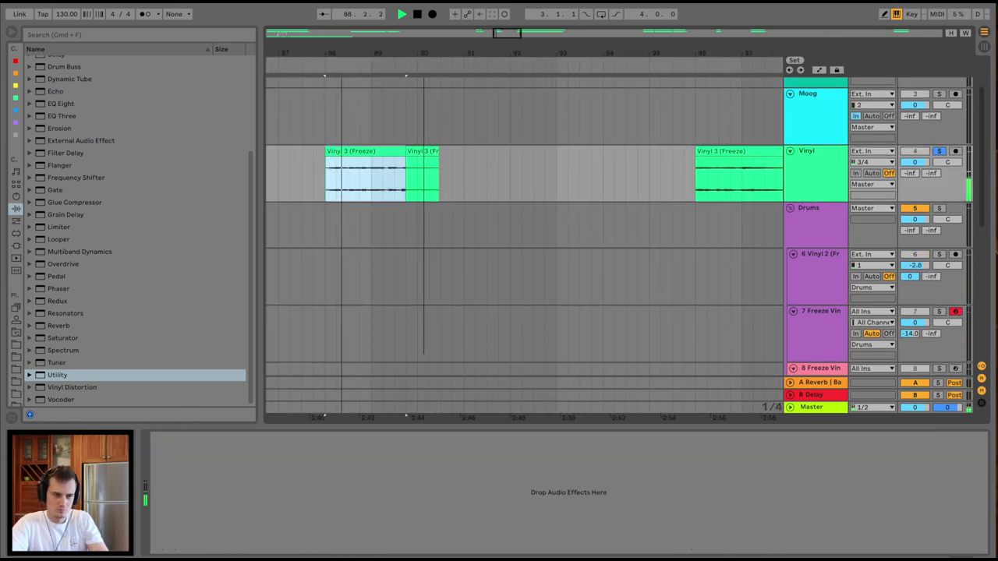
- Place a Vinyl 3 (Freeze) slice at bar 4 on its own audio track below the reference loop
left_click_drag(425, 53, 425, 27)
scroll(414, 185, "down", 10)
scroll(414, 185, "left", 5)
scroll(414, 185, "up", 3)
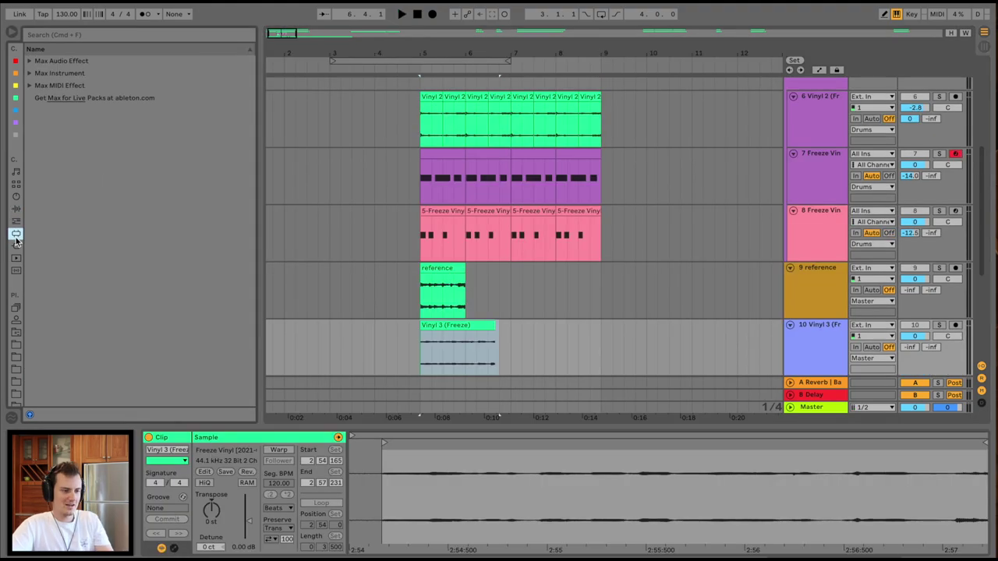
left_click(15, 247)
scroll(61, 92, "up", 3)
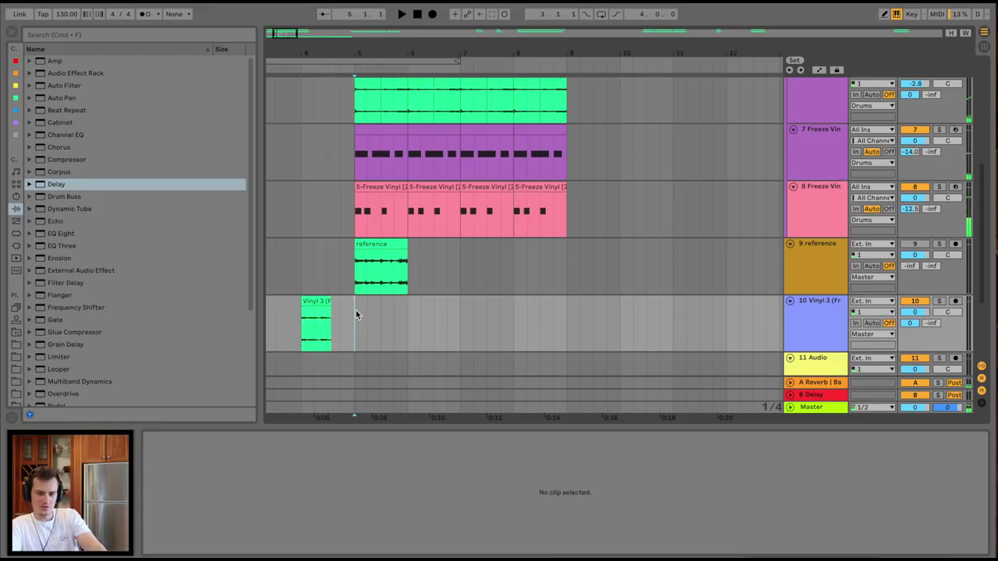
scroll(703, 283, "up", 4)
left_click(787, 349)
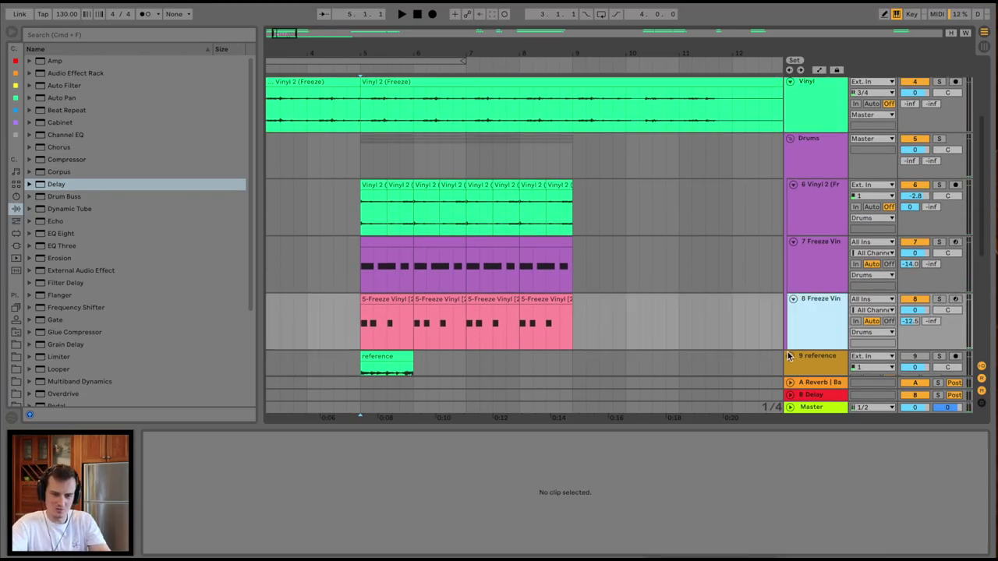
- Loop the Drums arrangement from bar 5 for 16 bars and record a microphone take over it
left_click(790, 356)
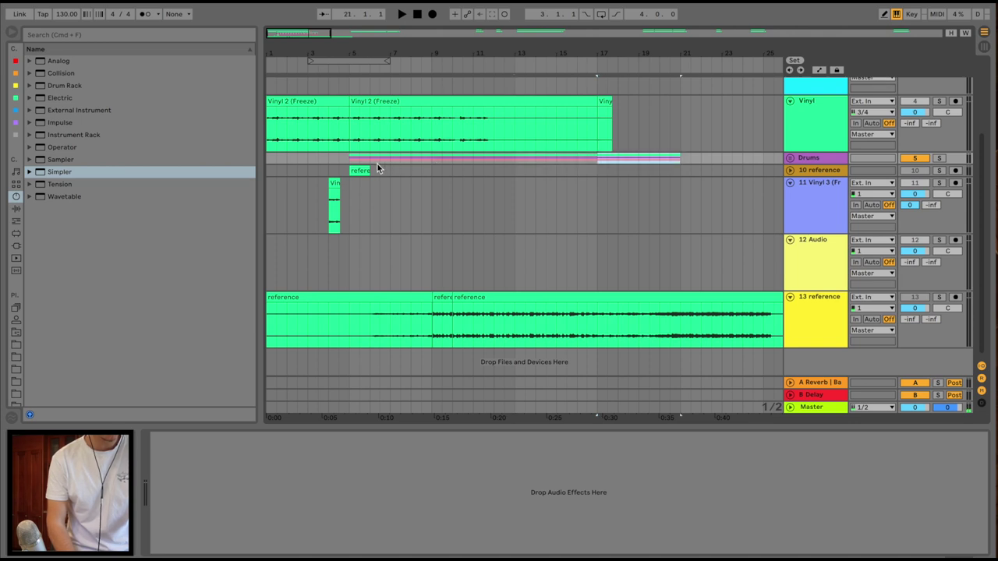
left_click_drag(363, 159, 684, 160)
key("super+l")
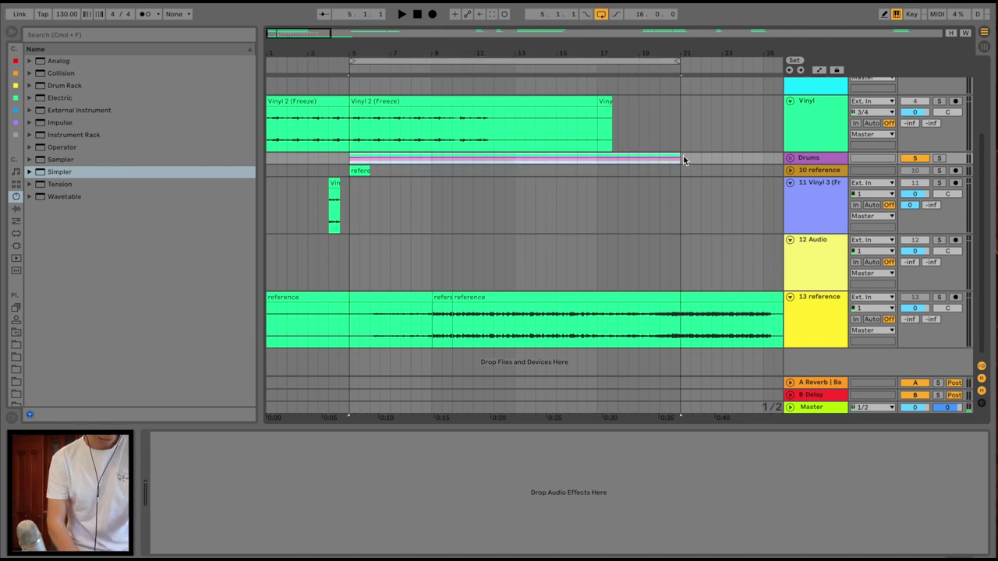
left_click(433, 14)
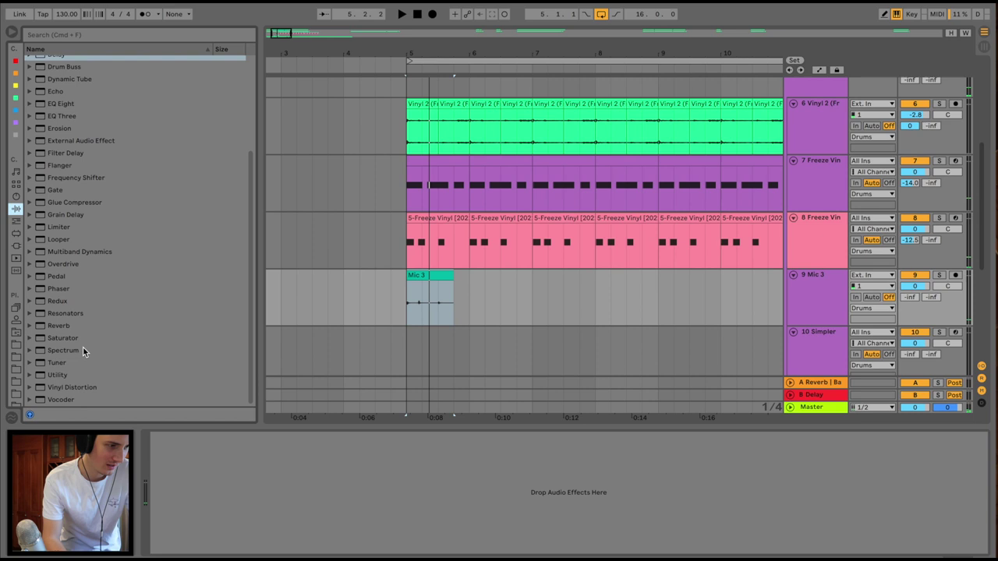
- Add a Saturator to the Mic 3 track, set its Drive to 22.5 dB, raise its Base and audition it with the drums
double_click(63, 338)
left_click_drag(166, 467, 166, 462)
key("space")
key("space")
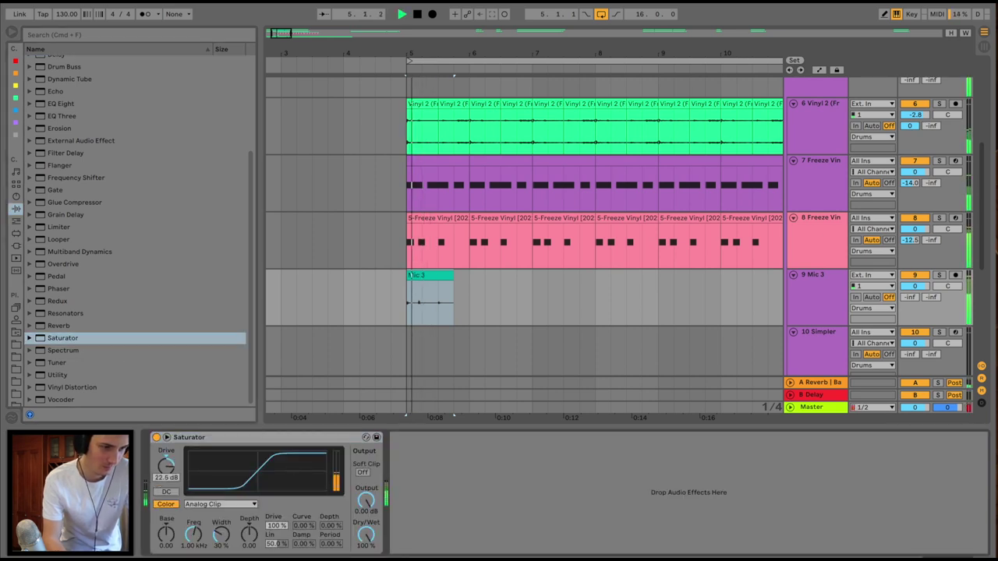
key("space")
key("space")
left_click_drag(166, 535, 166, 530)
key("space")
key("space")
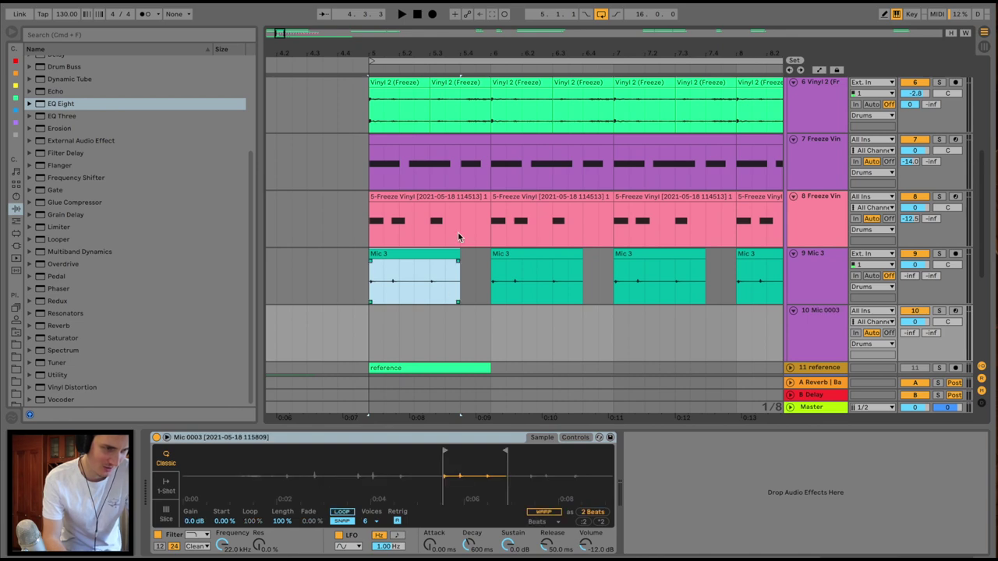
- Copy the first Freeze Vinyl pattern clip from track 8 onto the Mic 0003 Simpler track at bar 5 and delete the Mic 3 audio track
left_click(447, 196)
left_click(374, 319)
key("super+v")
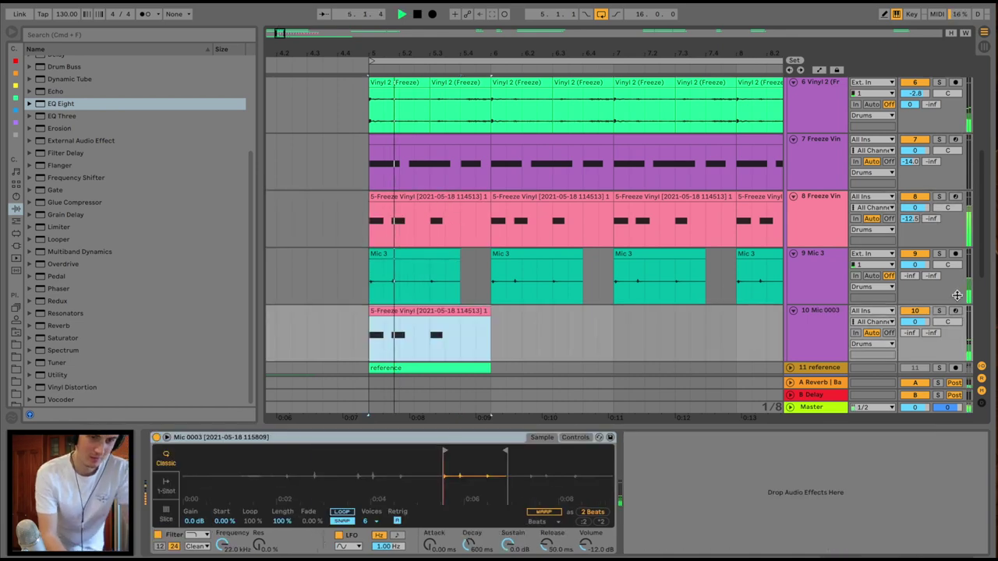
left_click(826, 262)
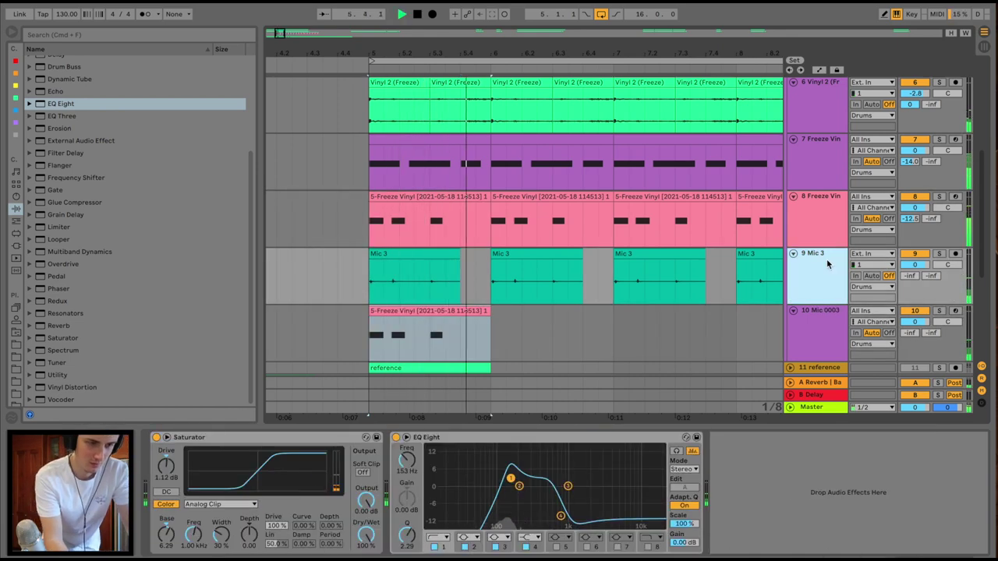
key("Delete")
left_click(426, 255)
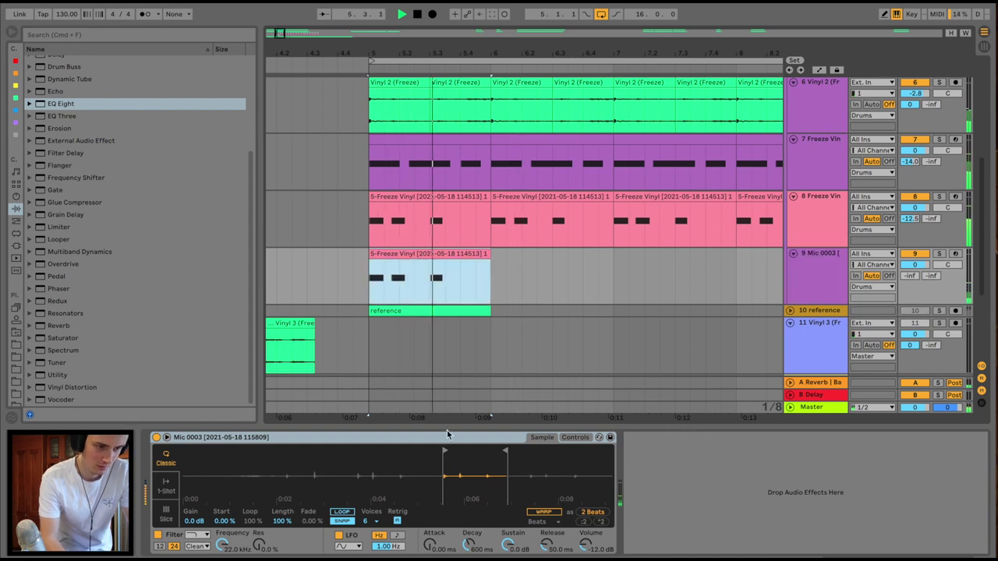
- Move the Mic 0003 Simpler's sample start to the onset of the hit and audition it against the drums
mouse_move(448, 466)
left_mouse_down()
mouse_move(488, 483)
mouse_move(442, 478)
left_mouse_up()
key("space")
key("space")
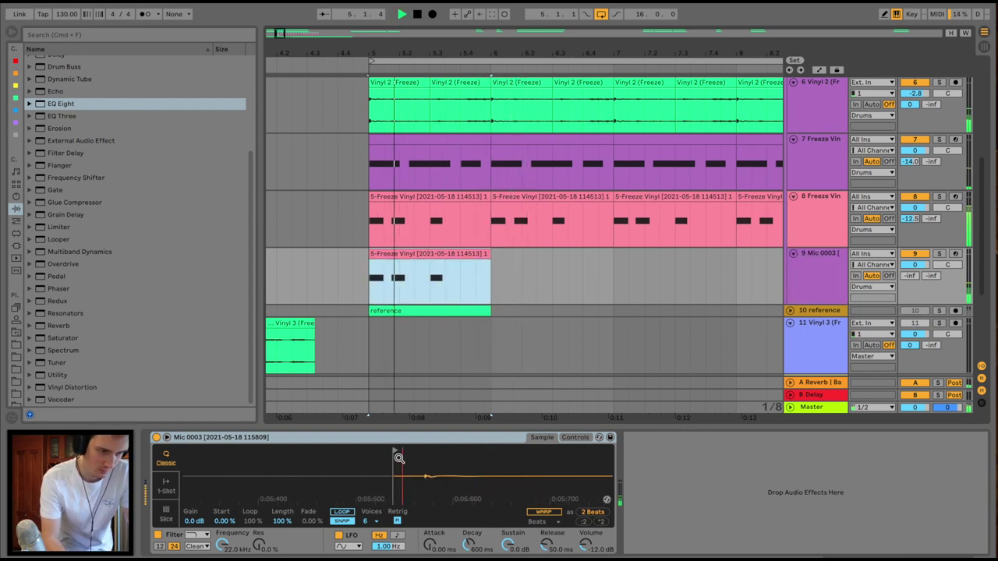
left_click_drag(397, 453, 427, 455)
key("space")
key("space")
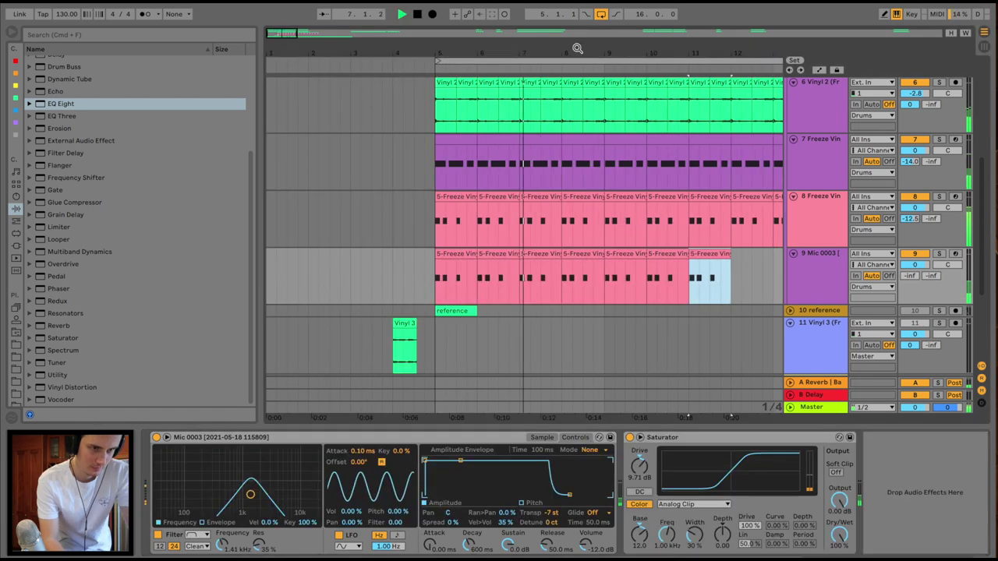
- Duplicate the Mic 0003 pattern clip repeatedly along the arrangement after bar 5
key("ctrl+d")
key("ctrl+d")
key("ctrl+d")
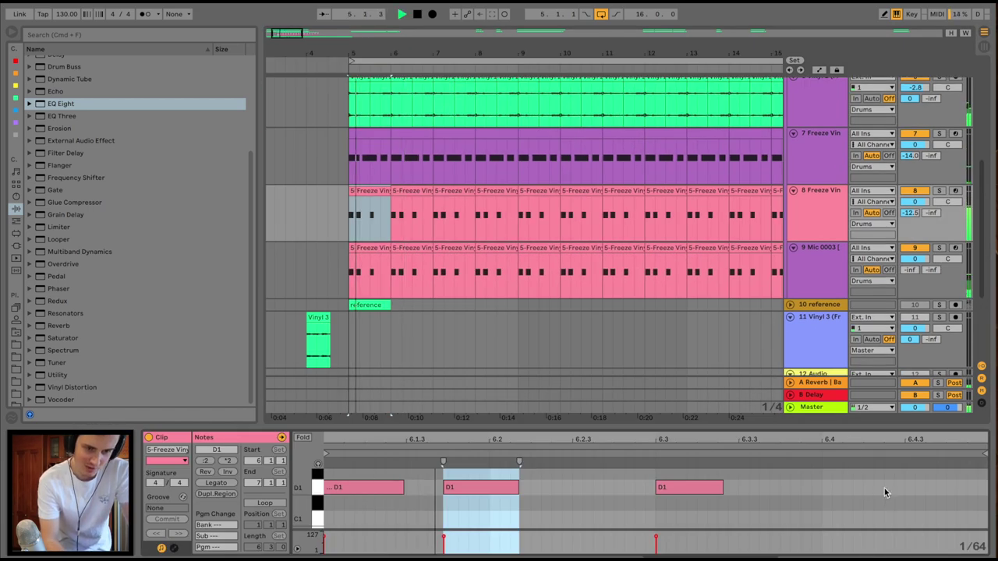
- Add a short D1 note near the end of the first pattern clip on track 8 and set its velocity to 34
double_click(884, 488)
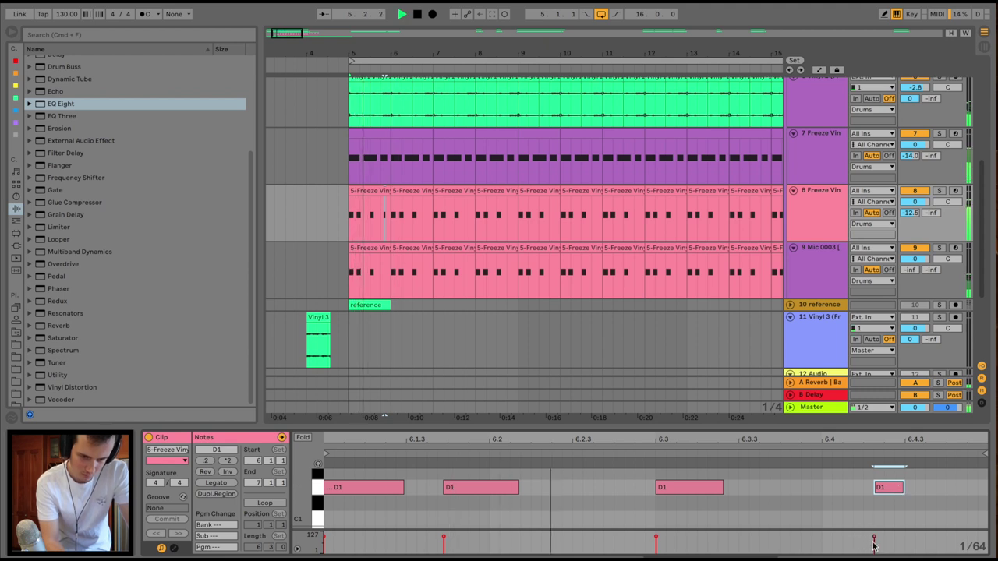
left_click(896, 488)
left_click_drag(874, 537, 874, 548)
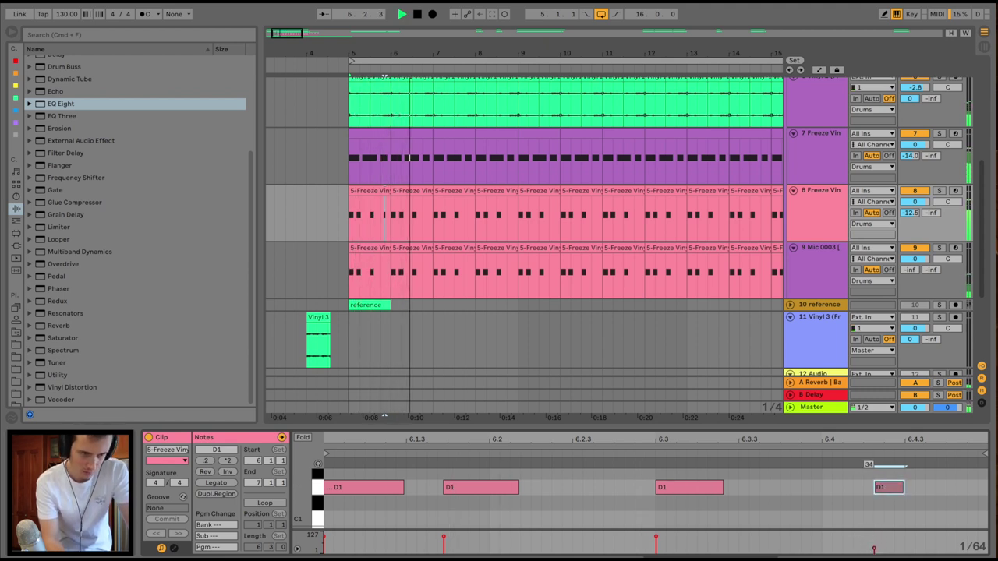
- Duplicate the first two pattern clips on track 8 across the following bars of the loop
left_click(369, 191)
left_click(402, 200, "shift")
left_click(423, 192, "shift")
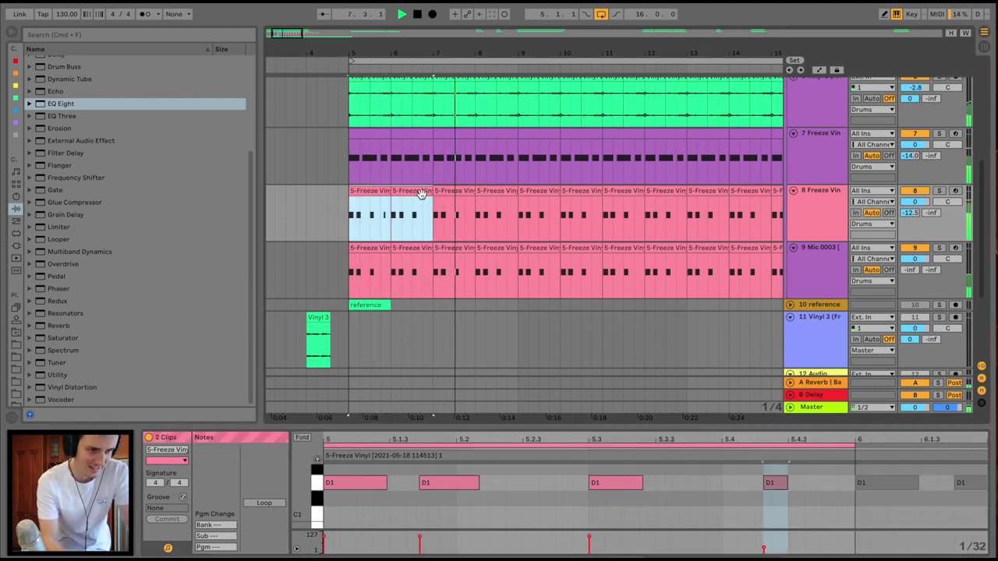
key("super+d")
key("super+d")
key("ctrl+d")
key("ctrl+d")
key("minus")
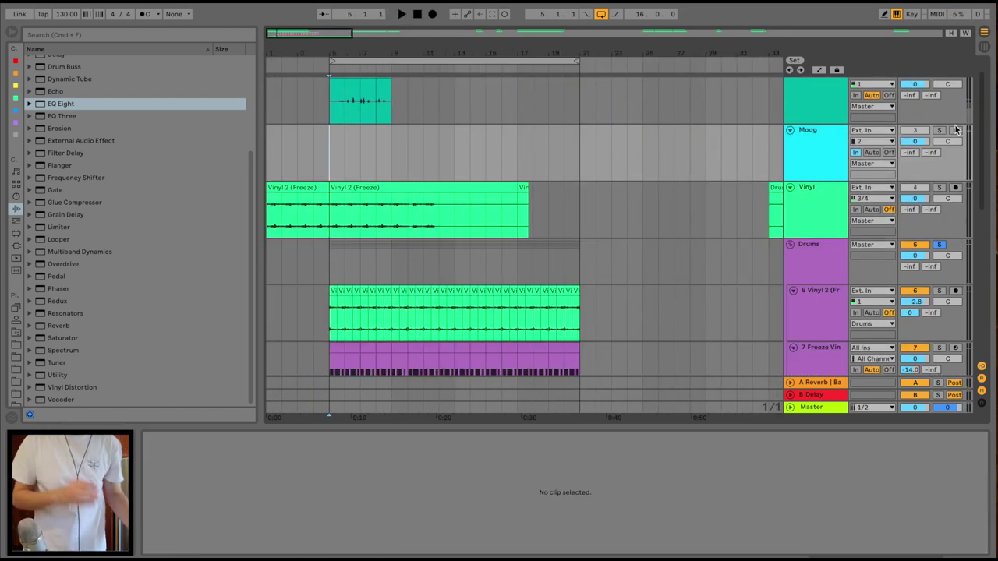
- Record a new microphone take on the Mic track over the looped drums from bar 5
scroll(485, 199, "up", 1)
left_click(430, 14)
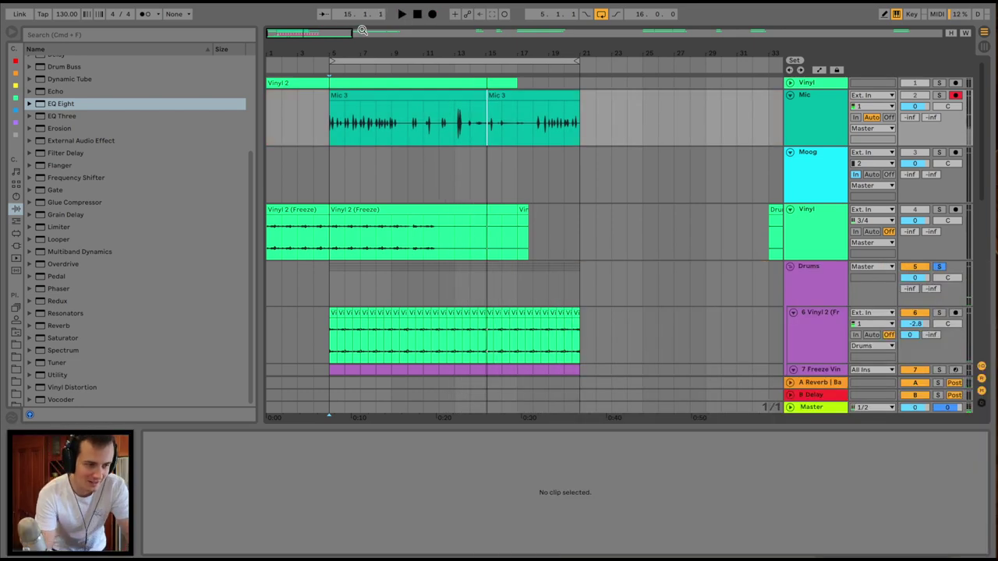
left_click_drag(341, 42, 340, 46)
key("super+z")
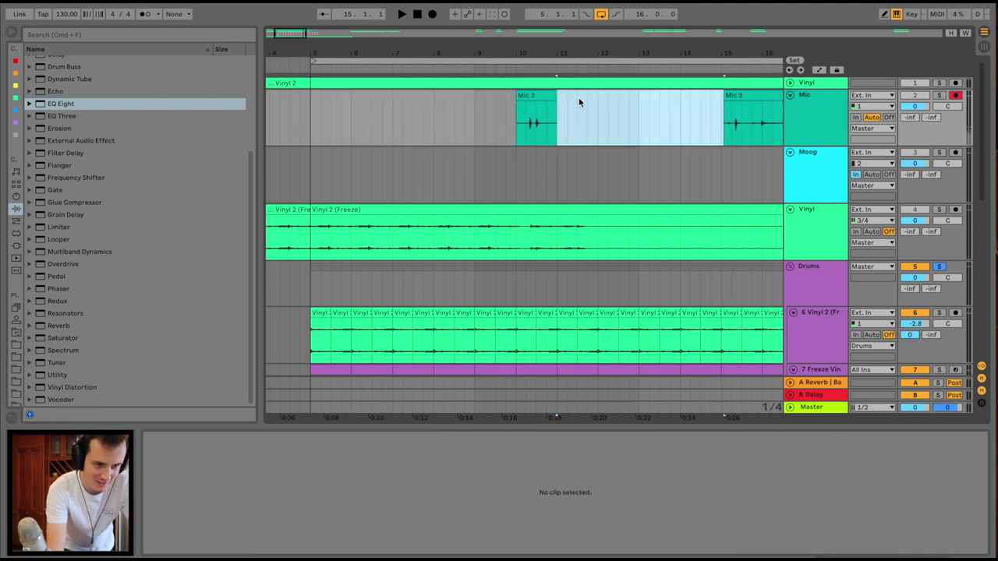
- Place the Mic 3 clip from bar 10 at bar 5 on a new audio track below Mic 0003 and transpose it to -15 st
left_click(538, 89)
scroll(811, 190, "down", 5)
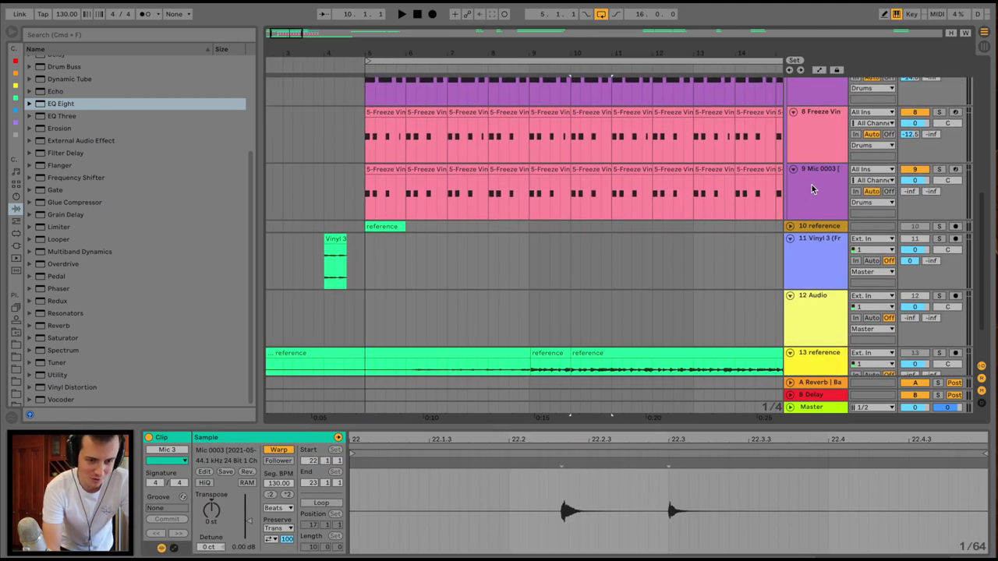
left_click(811, 189)
key("super+t")
left_click(368, 239)
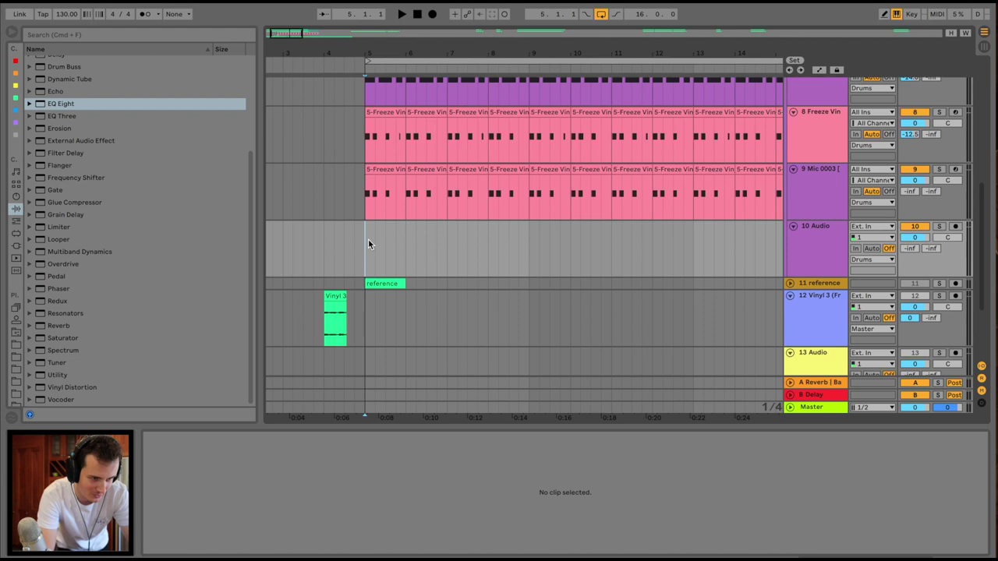
key("super+v")
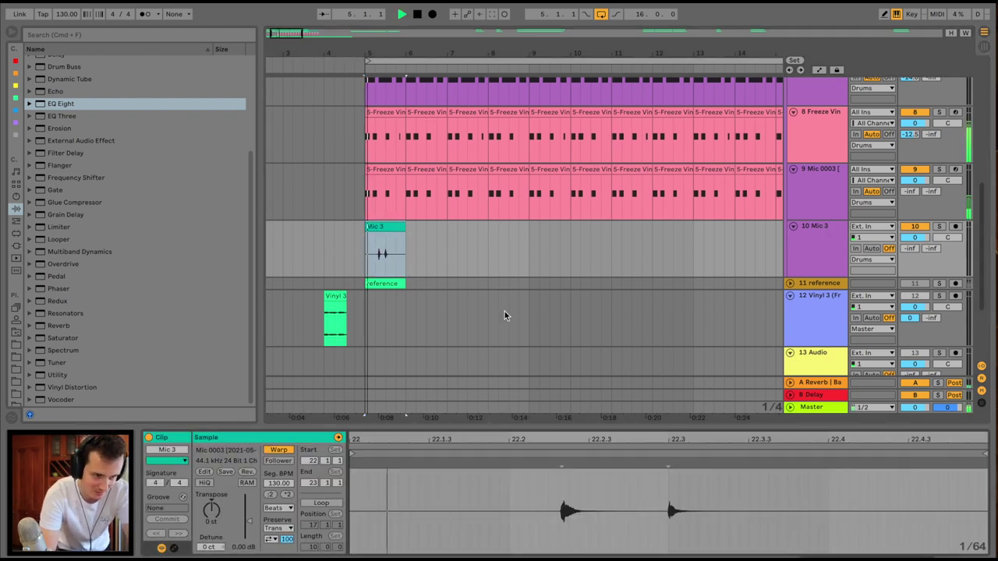
scroll(725, 223, "up", 1)
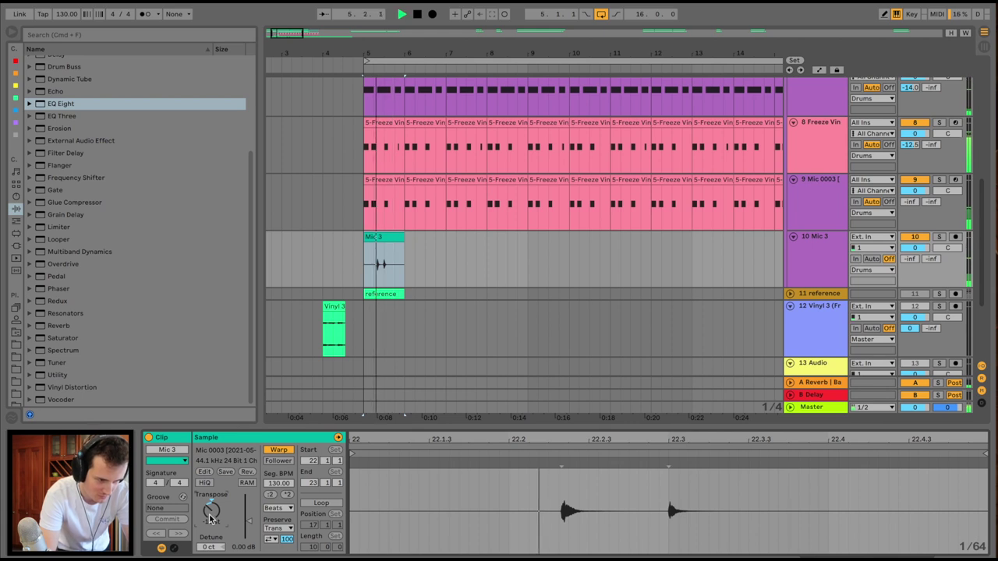
key("space")
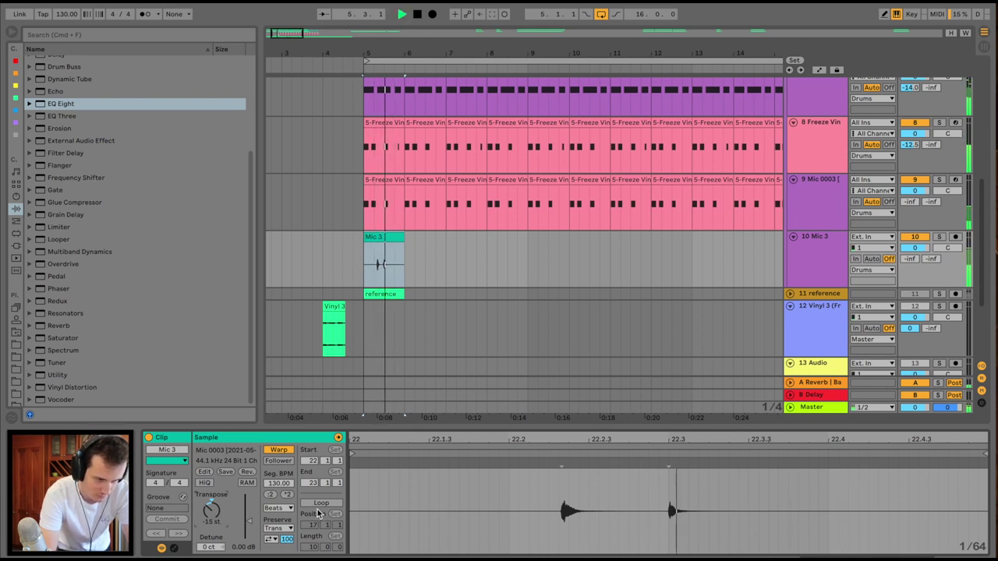
- Copy the first hit of the Mic 3 clip on track 10 and paste it over the second hit at beat 5.3
left_click_drag(362, 49, 363, 109)
key("space")
left_click_drag(492, 265, 469, 264)
left_click(521, 271)
key("super+v")
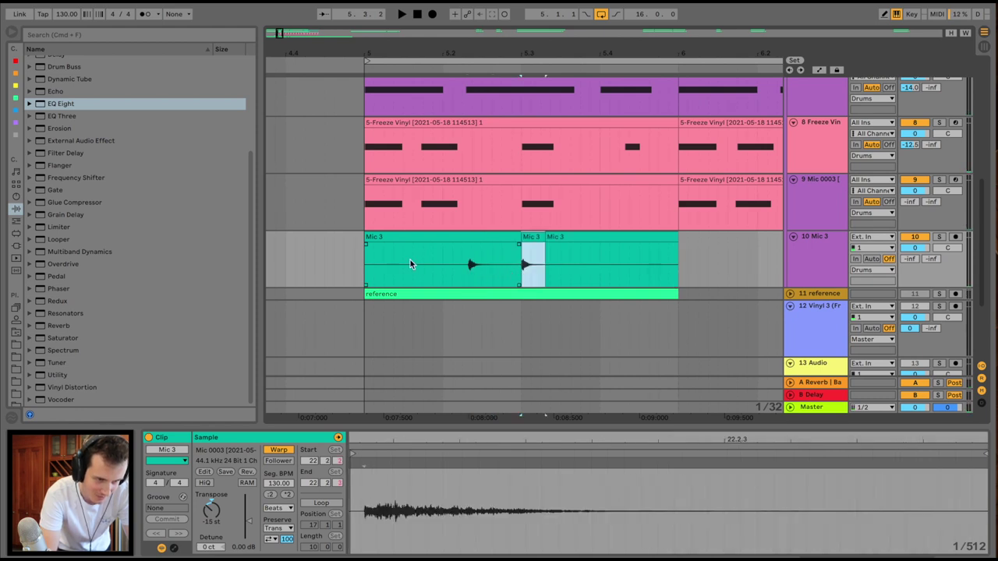
- Audition the Mic 3 hits and nudge the pasted hit slightly later than beat 5.3
left_click(413, 259)
key("space")
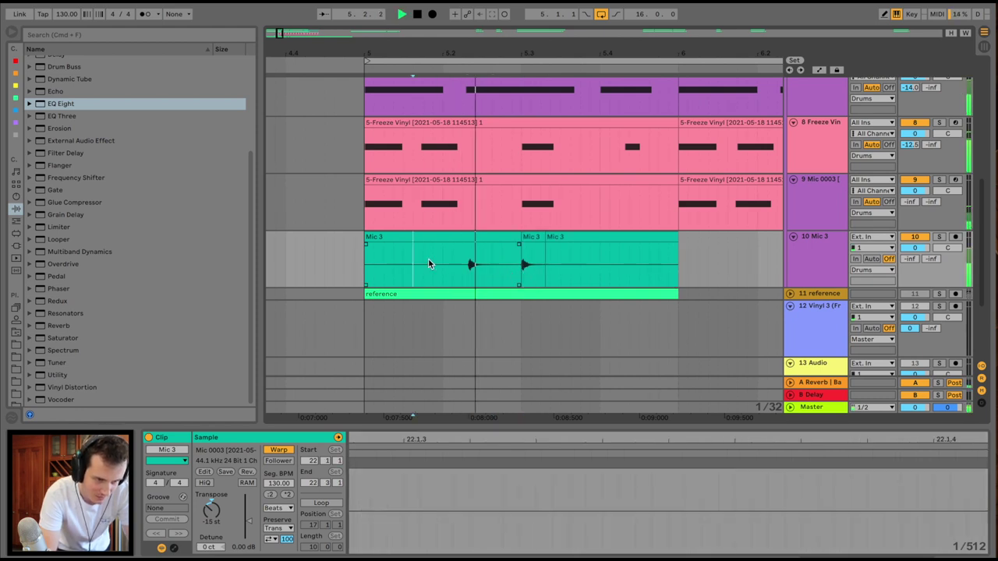
left_click(523, 236)
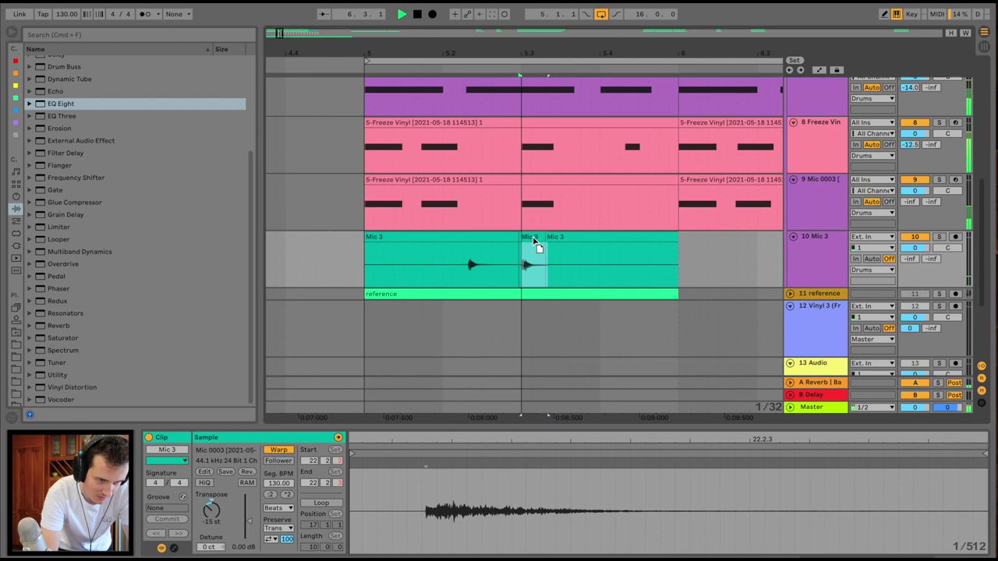
left_click(446, 267)
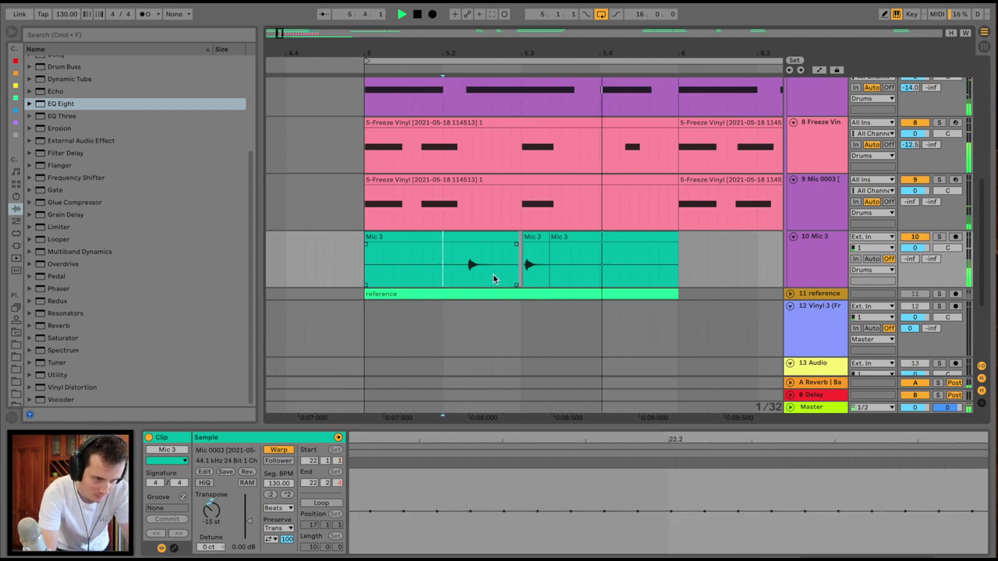
- Set the reverb send of Mic 3 track 10 to 0 and add an EQ Eight with an adjusted curve
left_click(835, 253)
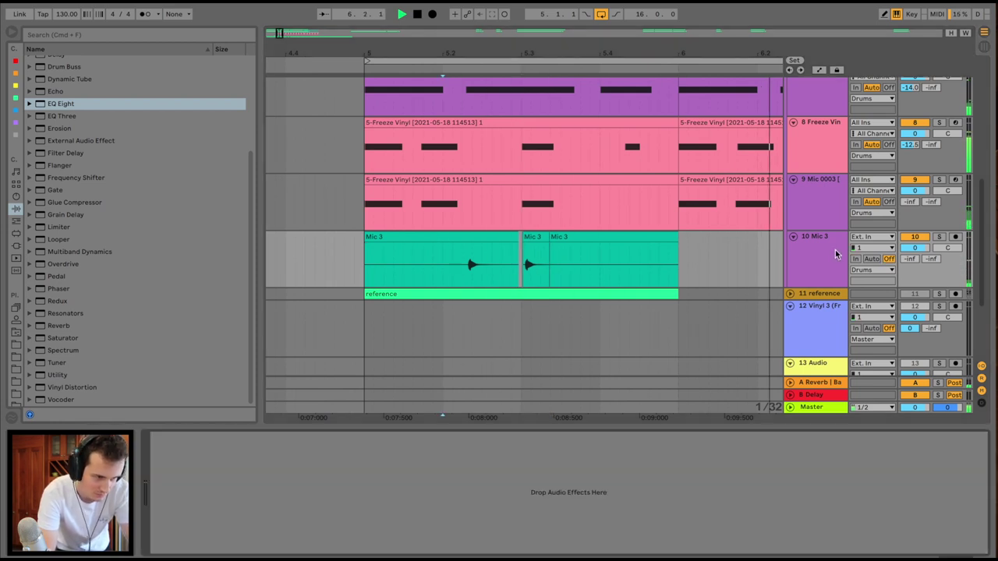
double_click(902, 261)
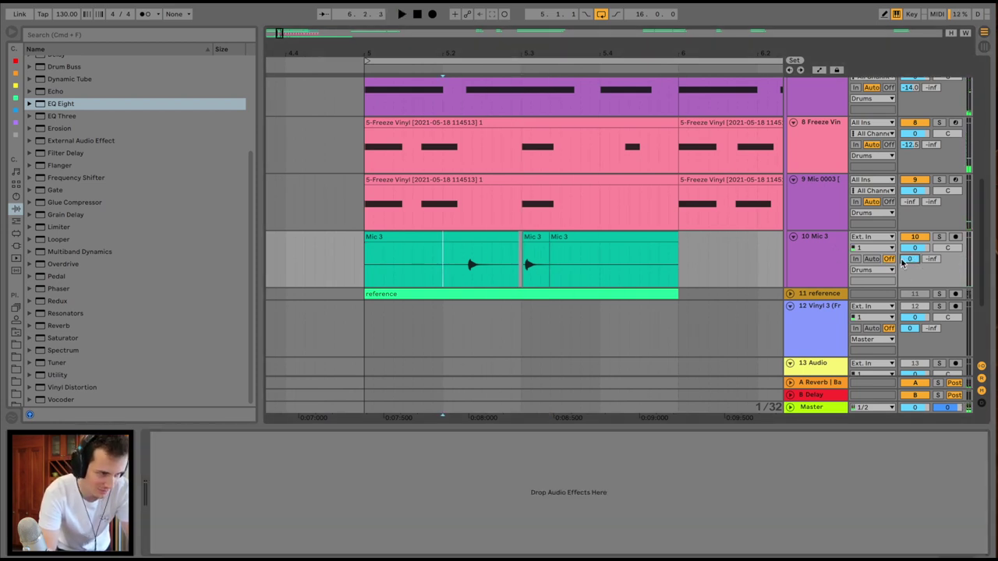
double_click(60, 104)
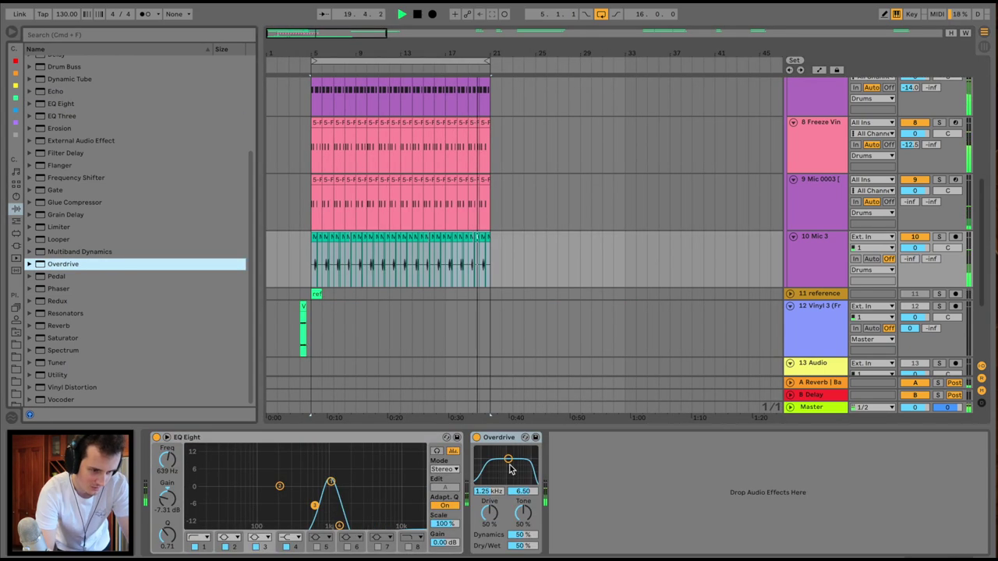
left_click_drag(511, 468, 496, 481)
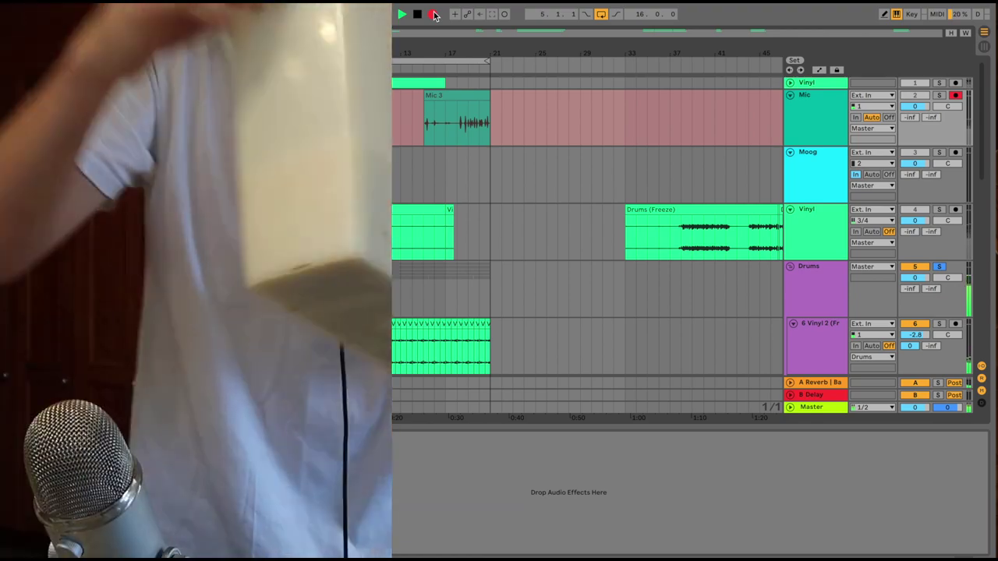
- Record a rice shaker take on the Mic track and repeat the Mic 4 slice on track 11 from bar 5 up to bar 8
left_click(434, 15)
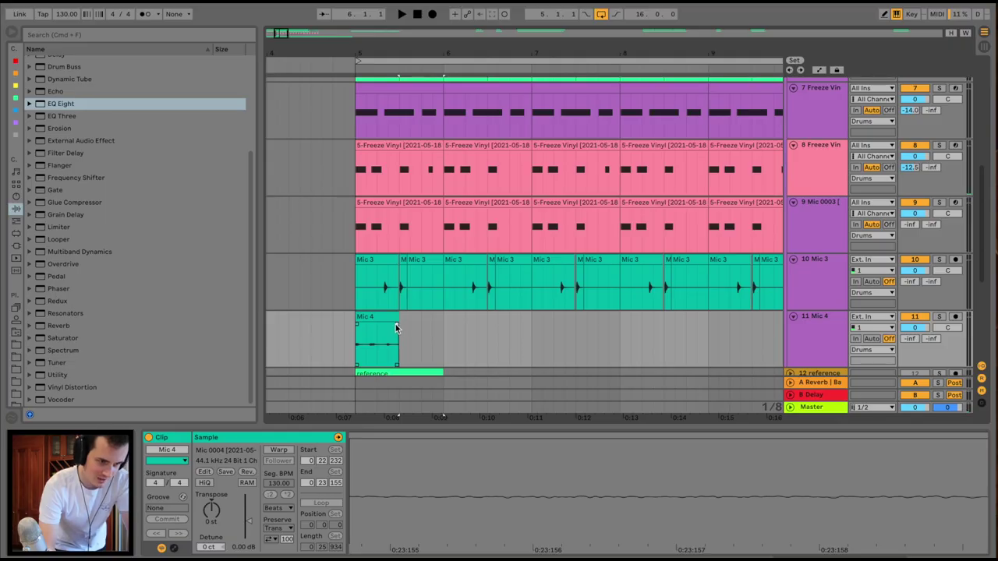
left_click(385, 319)
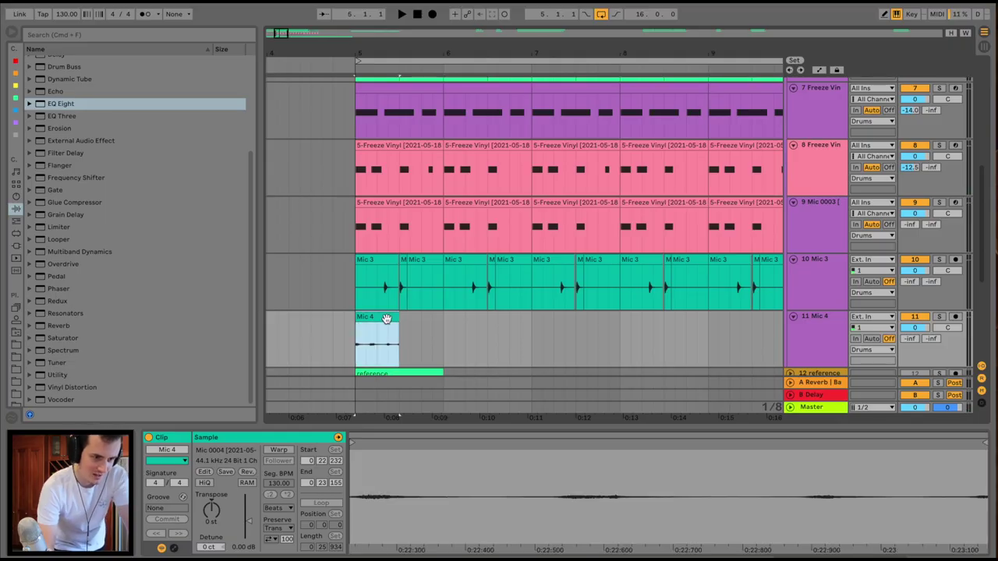
key("super+d")
key("super+d")
key("super+d")
key("super+d")
key("super+d")
left_click(386, 320)
- Lower the Mic 4 track's volume to -4.8 dB while auditioning the shaker with the drums
key("space")
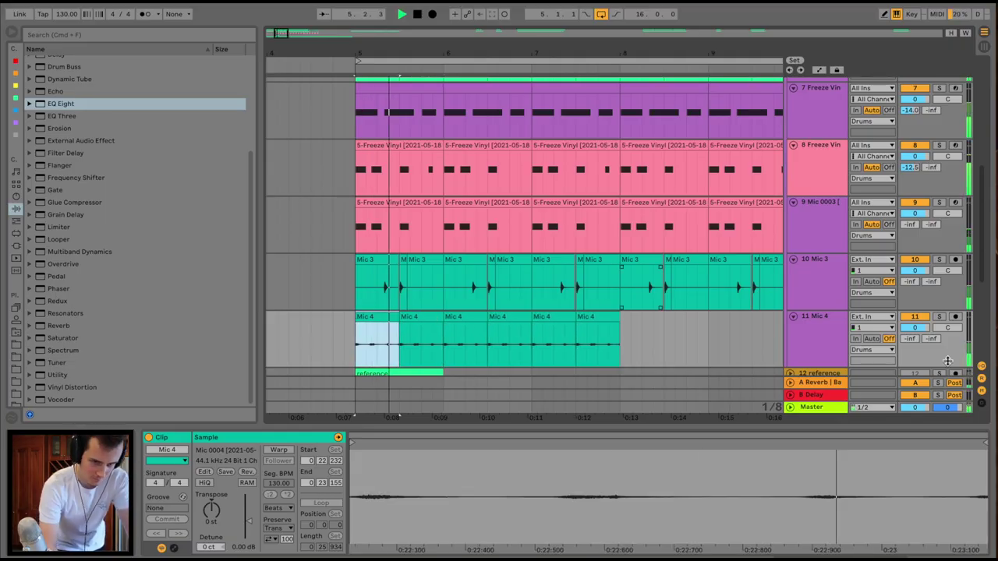
left_click_drag(918, 328, 918, 343)
left_click(831, 332)
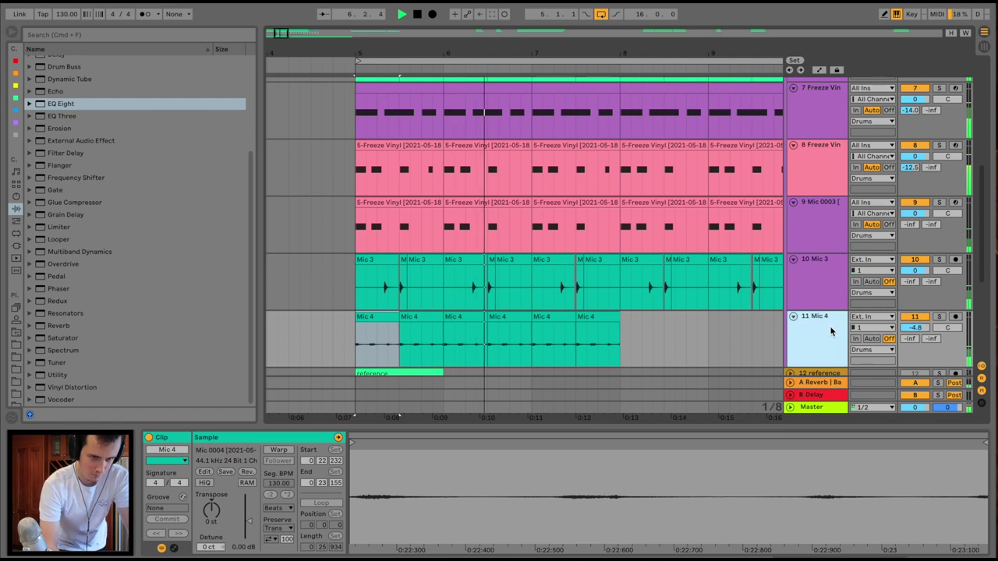
left_click(597, 331)
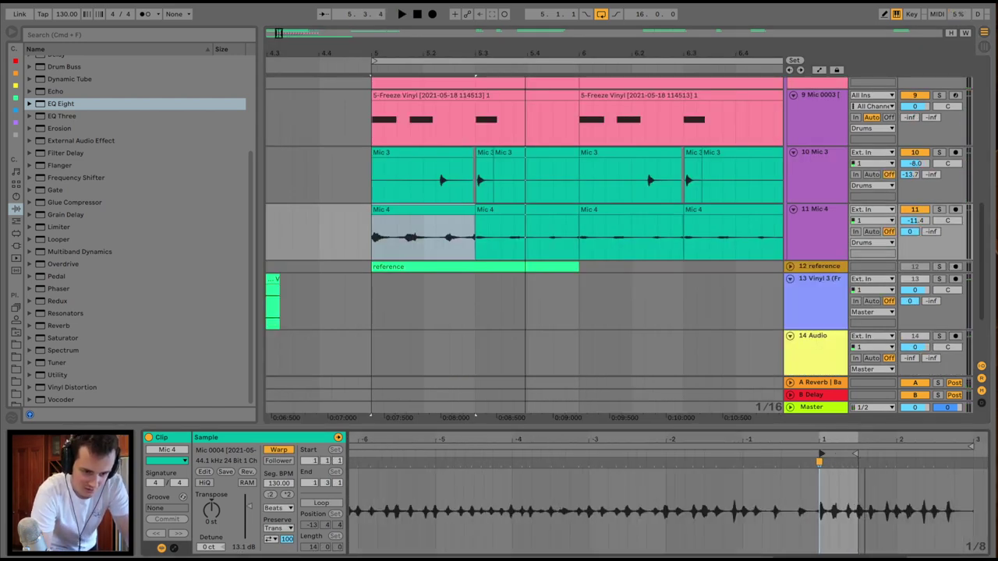
- Place warp markers on the shaker hits of the first Mic 4 clip on track 11 and shift them into time
scroll(581, 513, "left", 5)
key("space")
key("space")
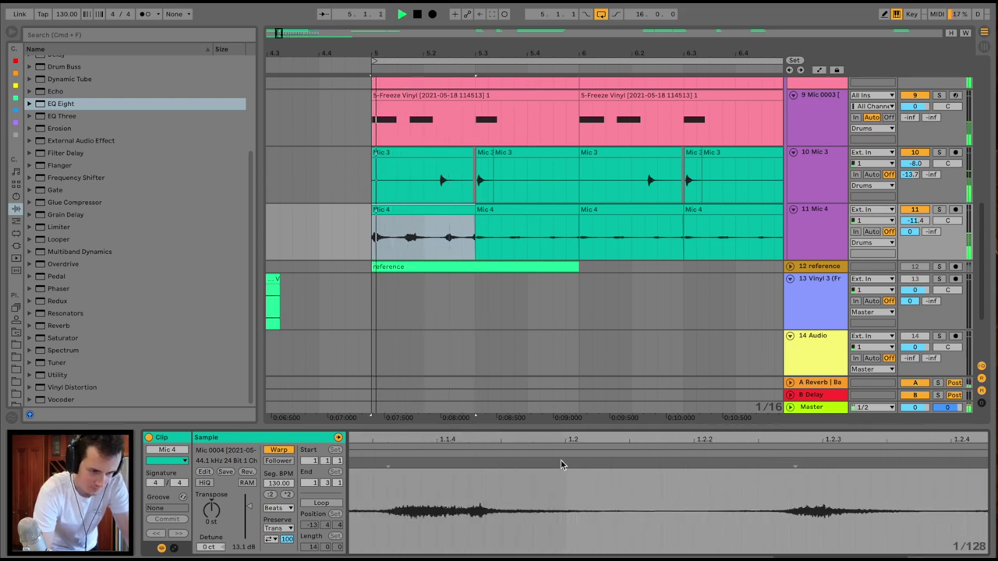
key("space")
mouse_move(544, 440)
left_mouse_down()
mouse_move(544, 390)
mouse_move(544, 446)
left_mouse_up()
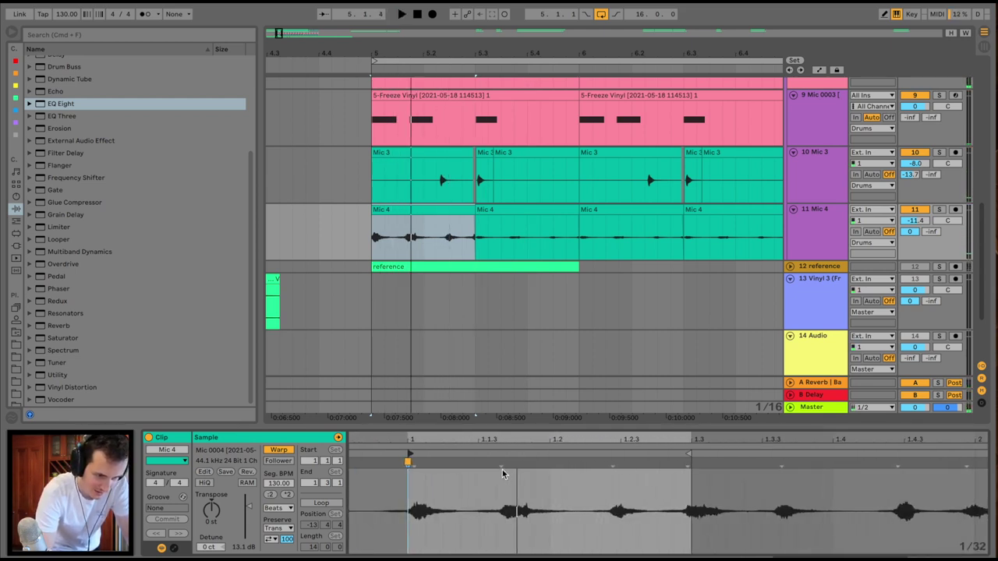
left_click(501, 467)
key("space")
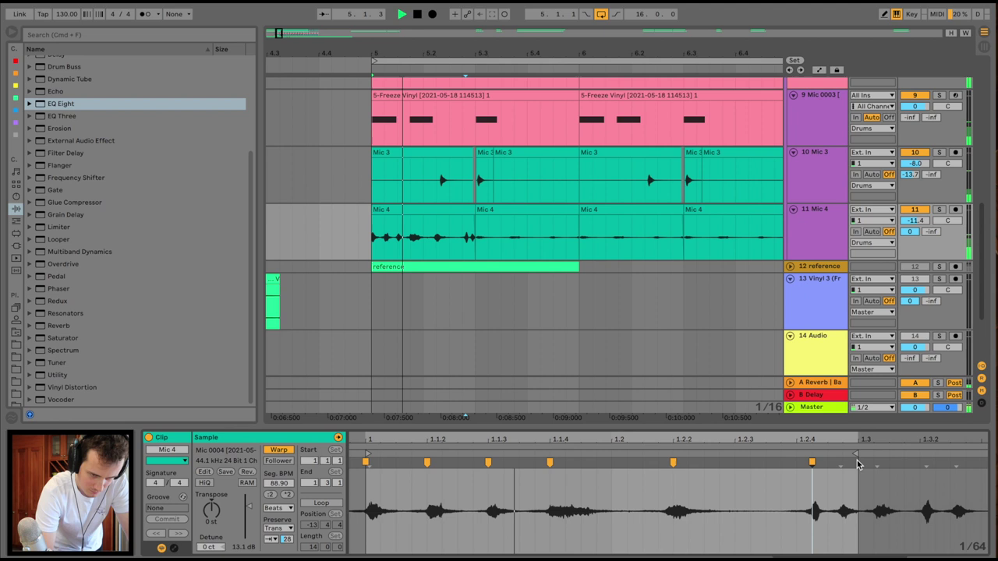
left_click_drag(842, 464, 874, 468)
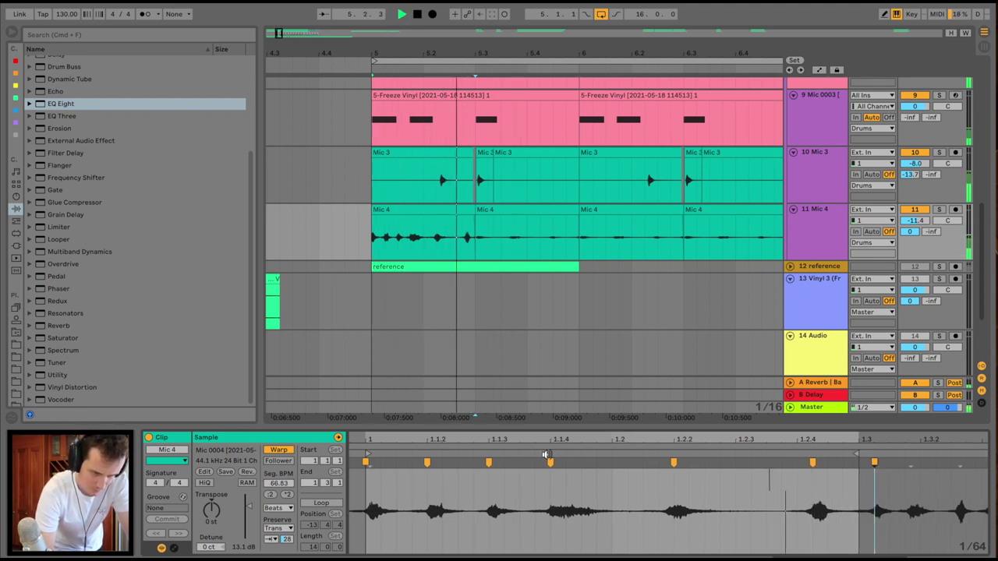
left_click_drag(551, 462, 562, 462)
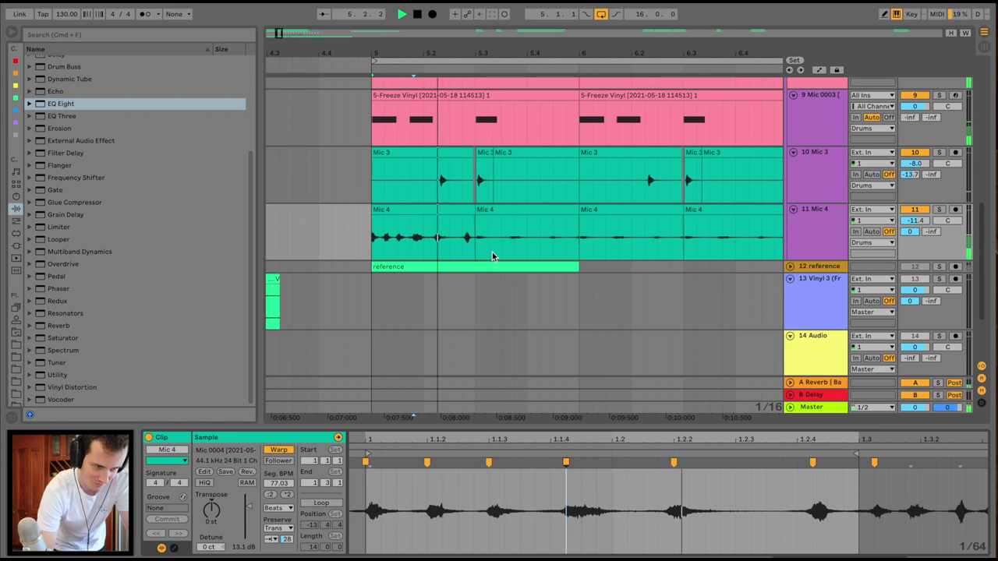
- Compare the first two Mic 4 clips and adjust the first clip's gain while auditioning the loop
left_click(484, 210)
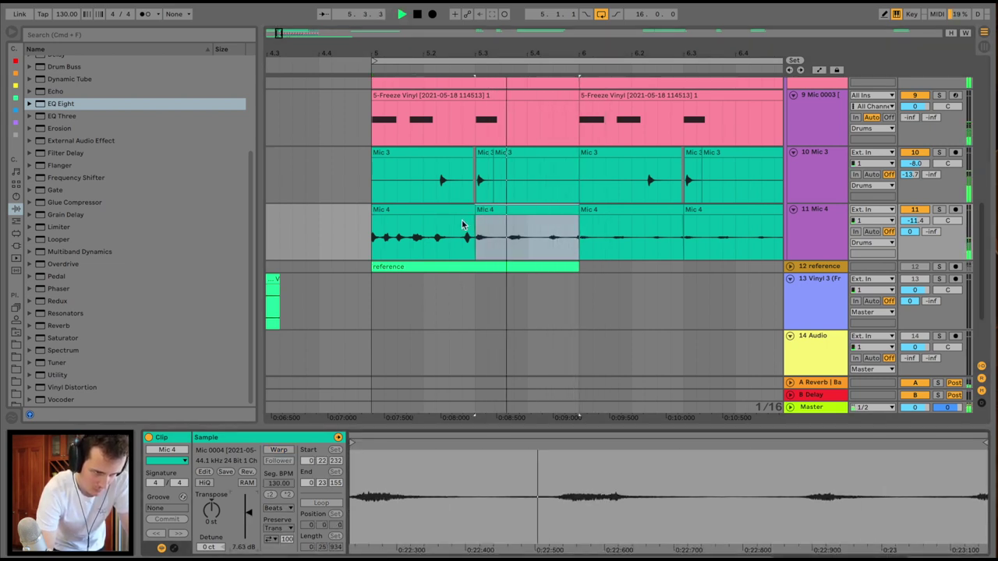
left_click(419, 208)
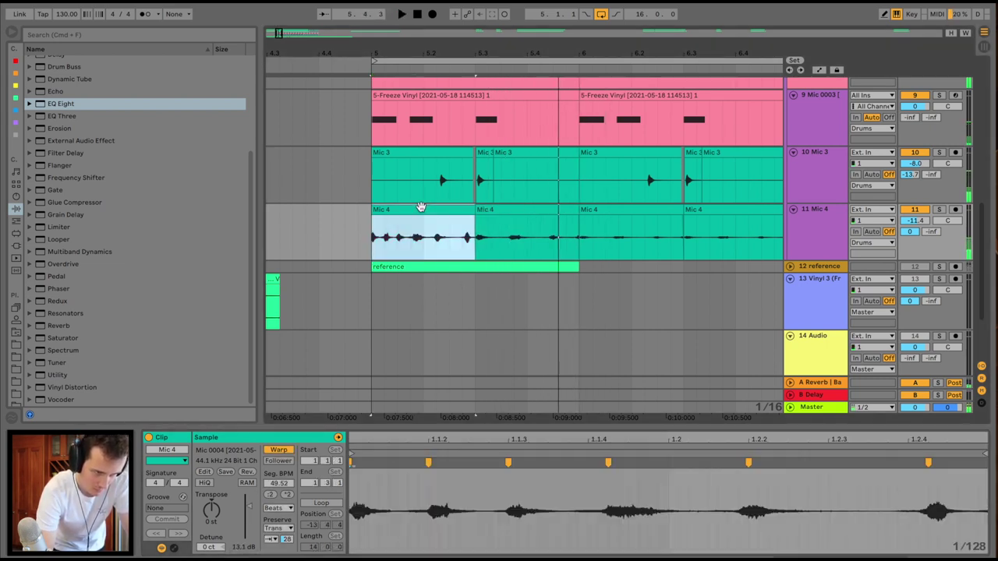
left_click(244, 516)
key("space")
key("space")
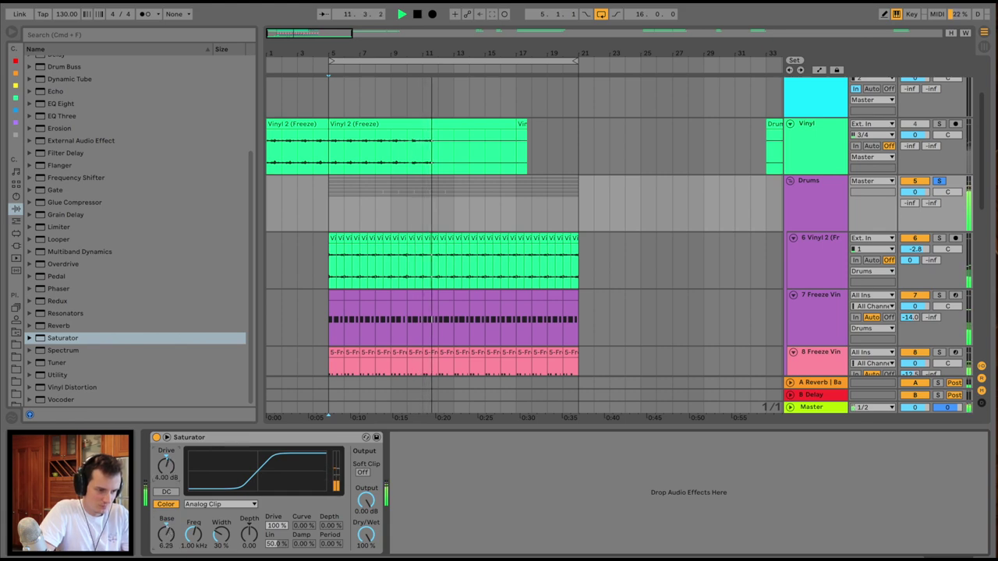
- Lower band 4 of the EQ Eight on Mic 4 track 11 to -10.0 dB at 4.08 kHz
scroll(345, 305, "down", 8)
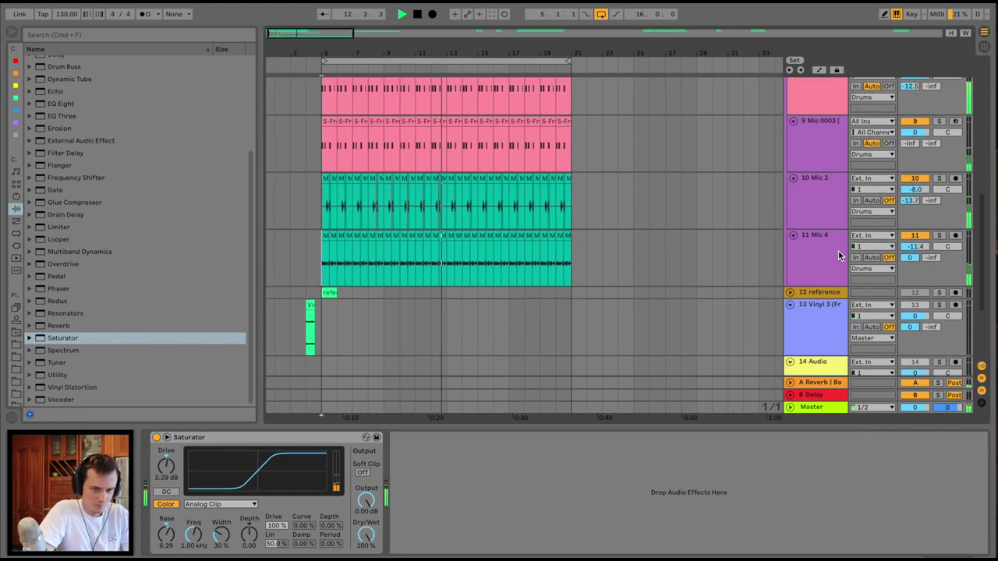
left_click(826, 243)
left_click_drag(378, 487, 373, 512)
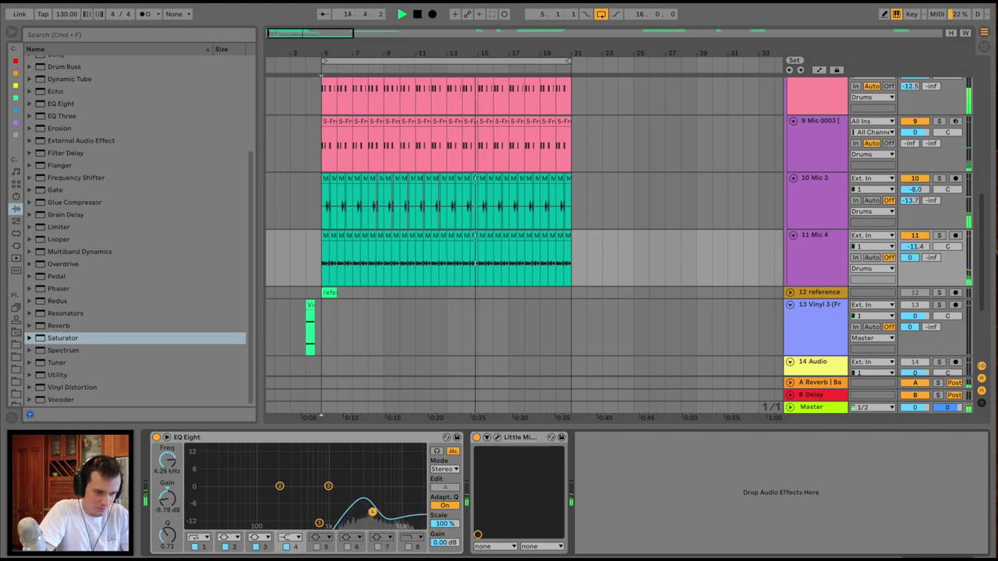
left_click(814, 245)
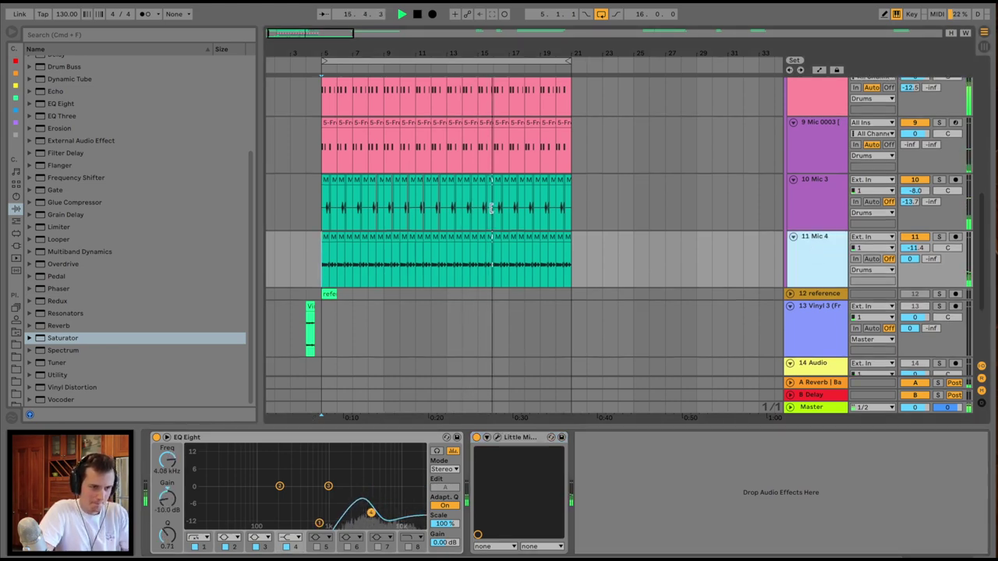
- Record a Mic 6 percussion take on the Mic track and align the warp markers of its slice on track 13
key("F9")
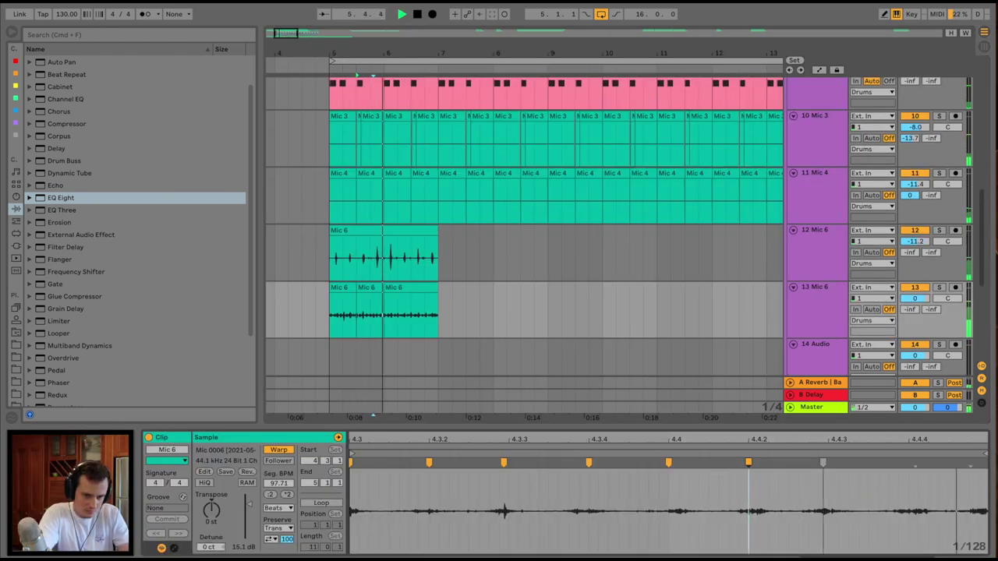
left_click_drag(823, 464, 829, 464)
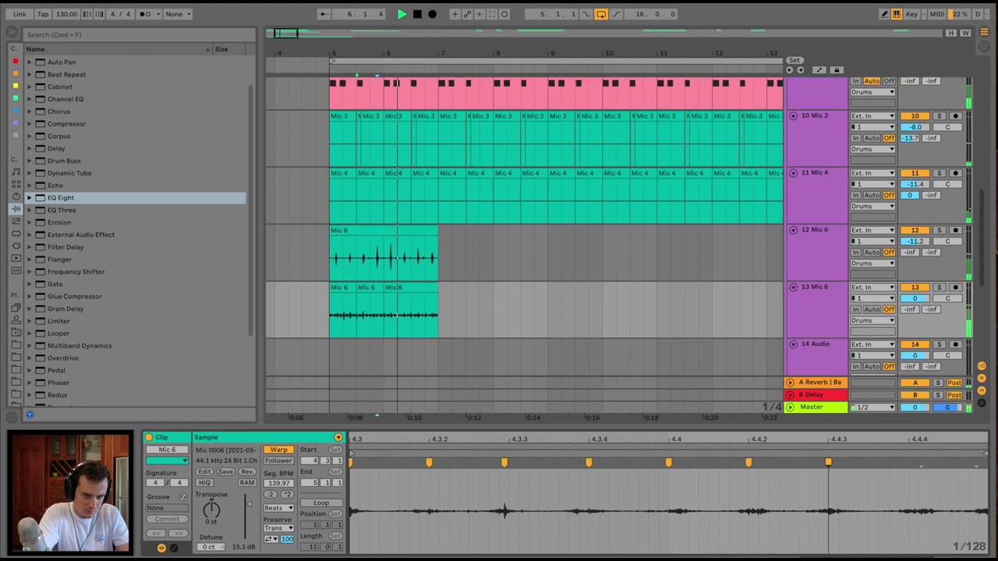
left_click_drag(921, 463, 909, 462)
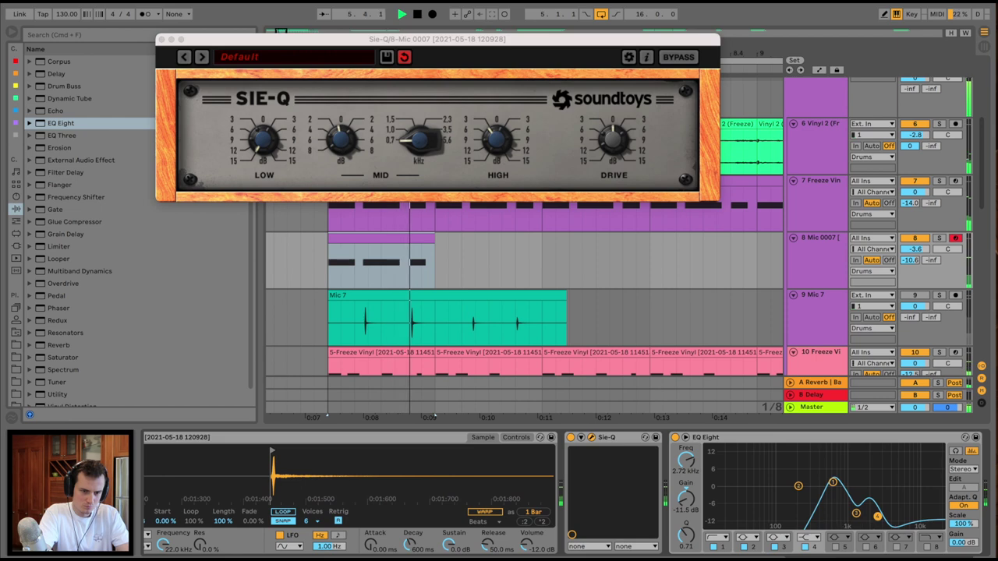
- Fine-tune EQ Eight band 4 on the Mic 0007 track to -11.3 dB at 2.61 kHz and repeat its pattern clip from bar 5 onward
left_click_drag(878, 516, 876, 516)
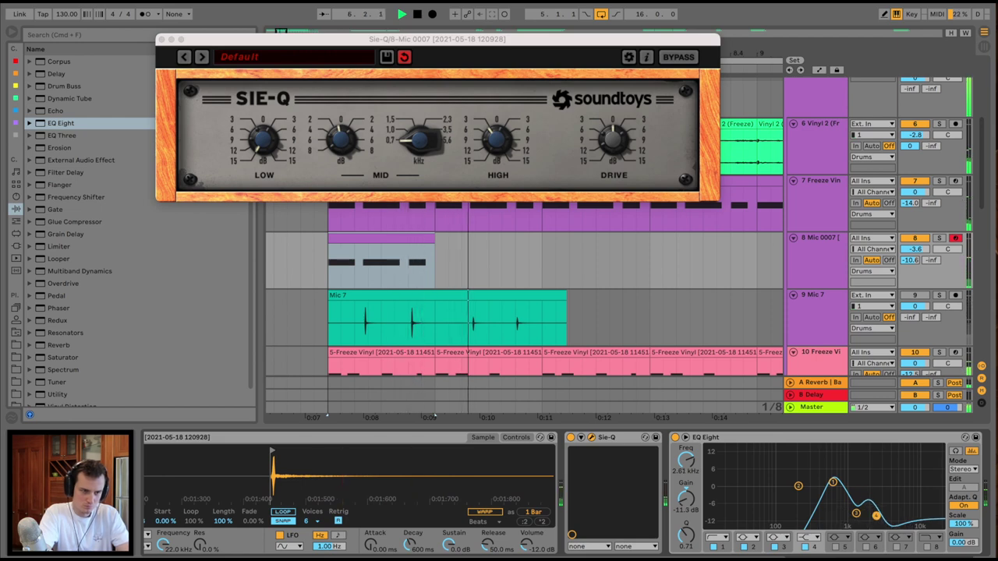
left_click(161, 39)
left_click(380, 238)
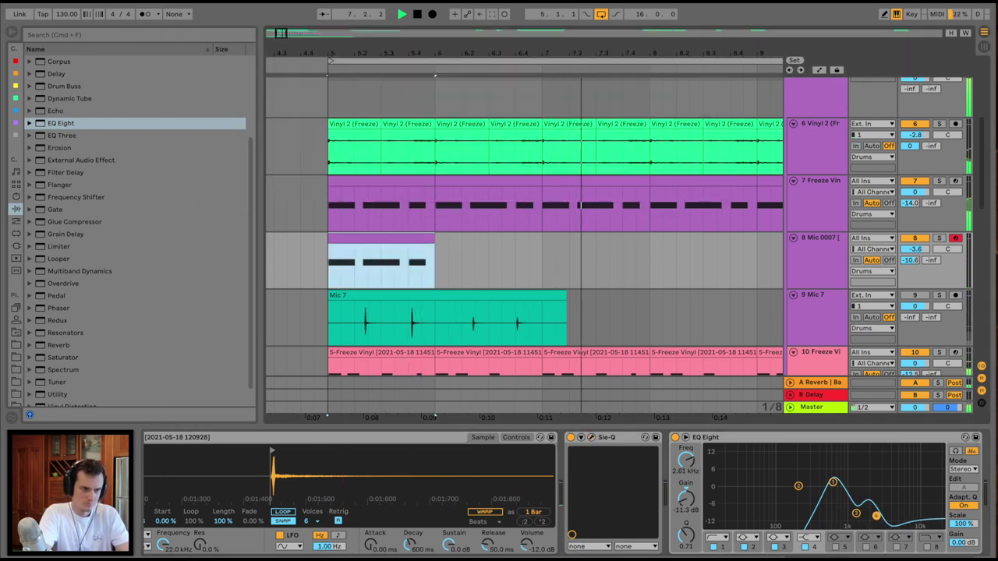
key("super+d")
key("super+d")
key("super+d")
key("super+d")
key("super+d")
key("minus")
key("super+d")
key("super+d")
key("super+d")
key("super+d")
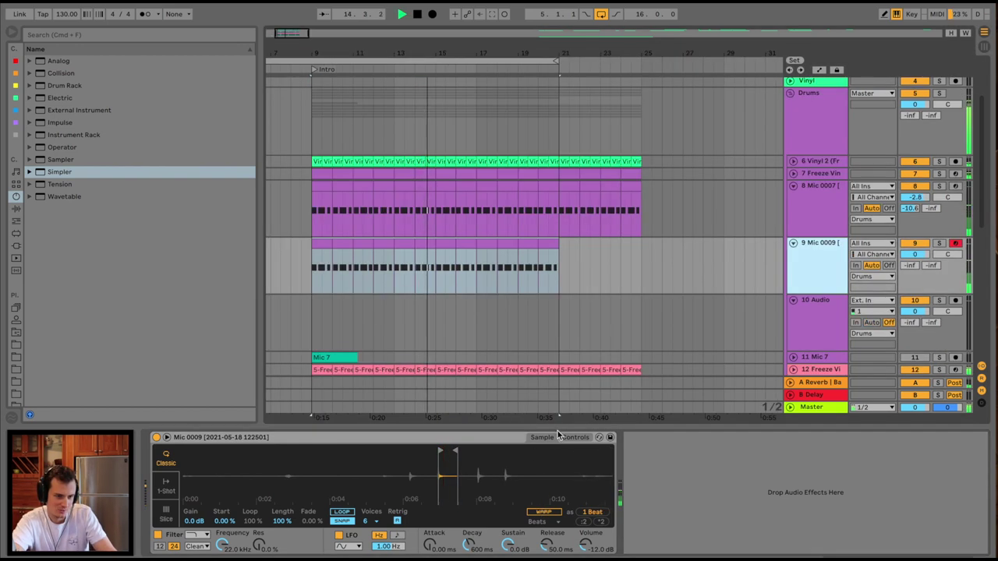
- Open the detailed controls of the Mic 0009 track's Simpler and adjust a setting
left_click(573, 438)
left_click_drag(550, 514, 550, 522)
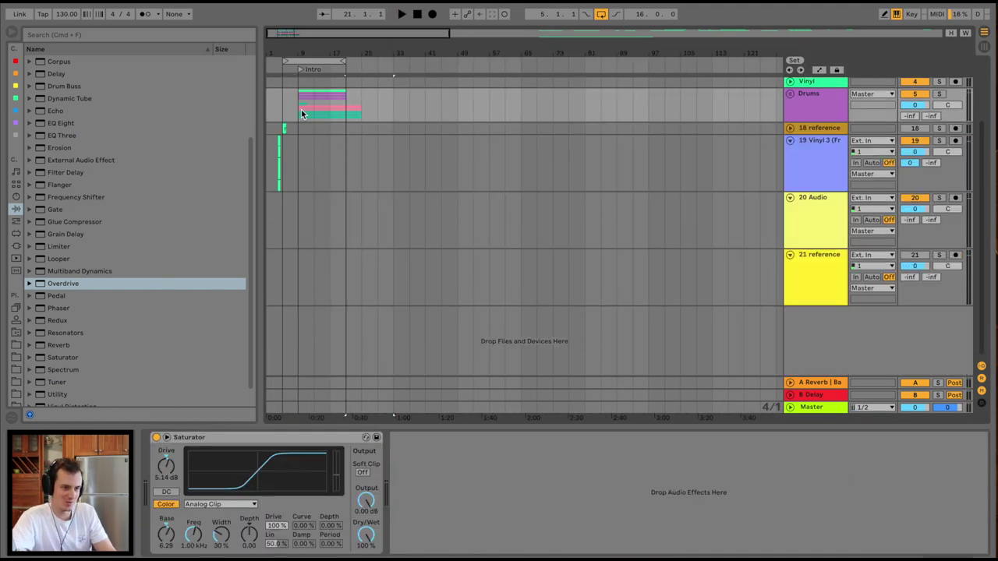
- Select the drum clips from bar 9 to bar 21 and move them to start at bar 17
left_click_drag(298, 52, 298, 78)
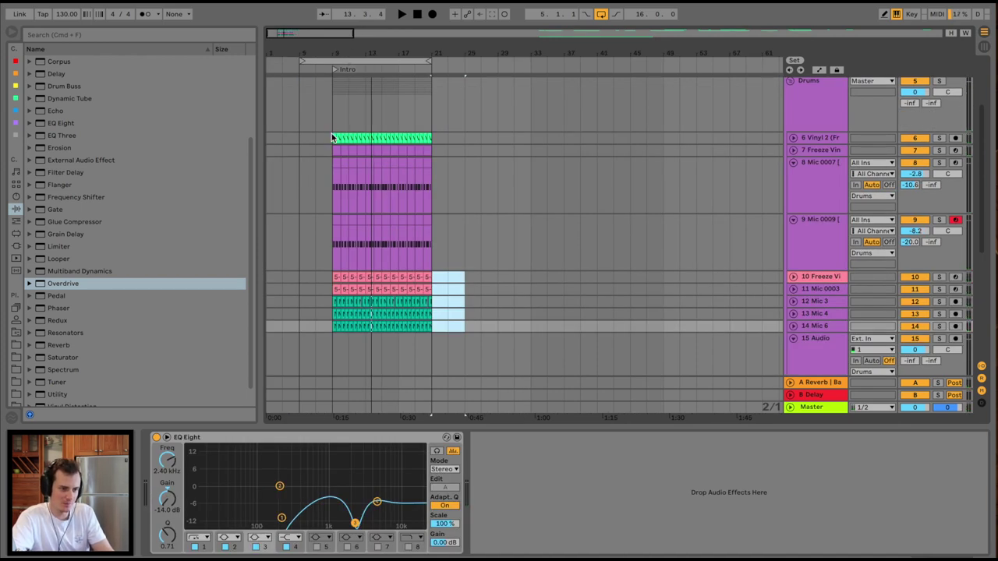
left_click_drag(331, 137, 435, 312)
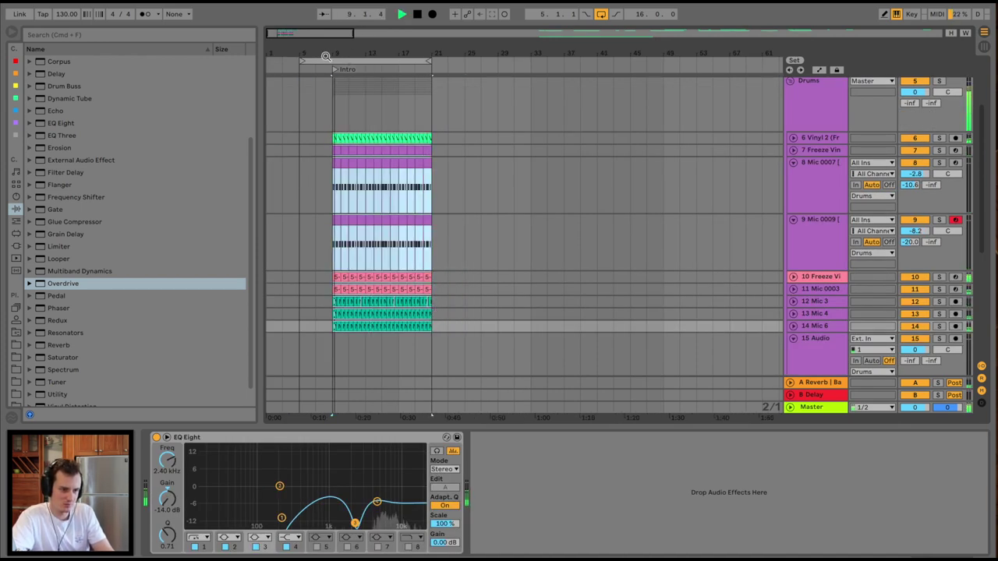
left_click_drag(326, 56, 505, 139)
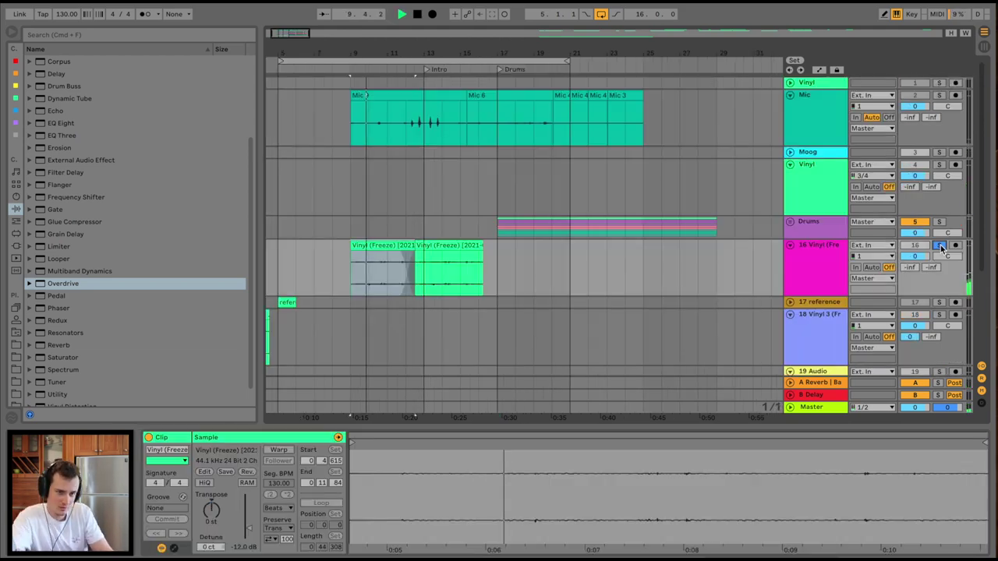
- Add an EQ Eight to Vinyl track 16 and set band 1 as a gentle low cut at about 116 Hz with Q 0.19
left_click(941, 247)
scroll(728, 215, "down", 3)
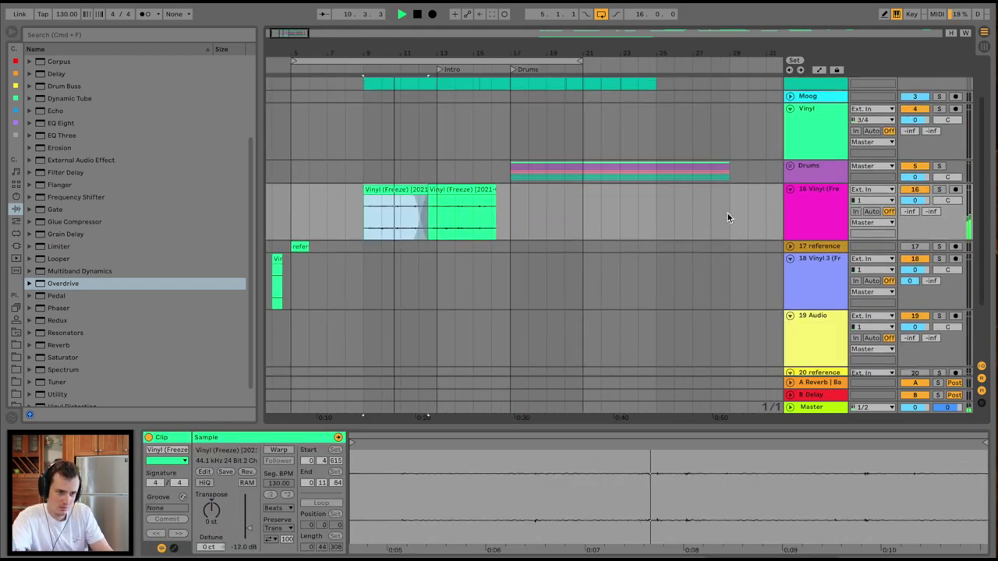
scroll(727, 217, "up", 1)
left_click(814, 164)
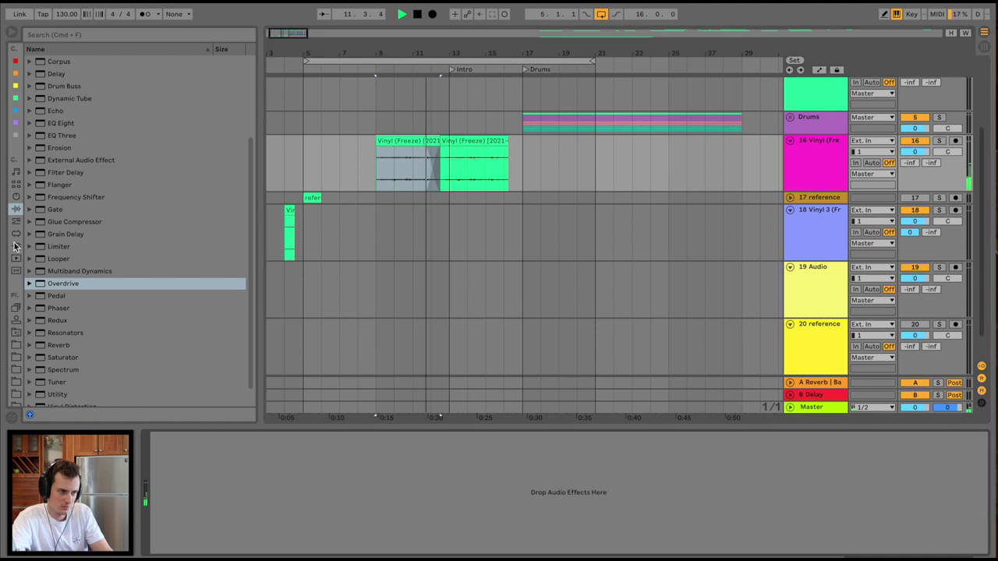
double_click(60, 125)
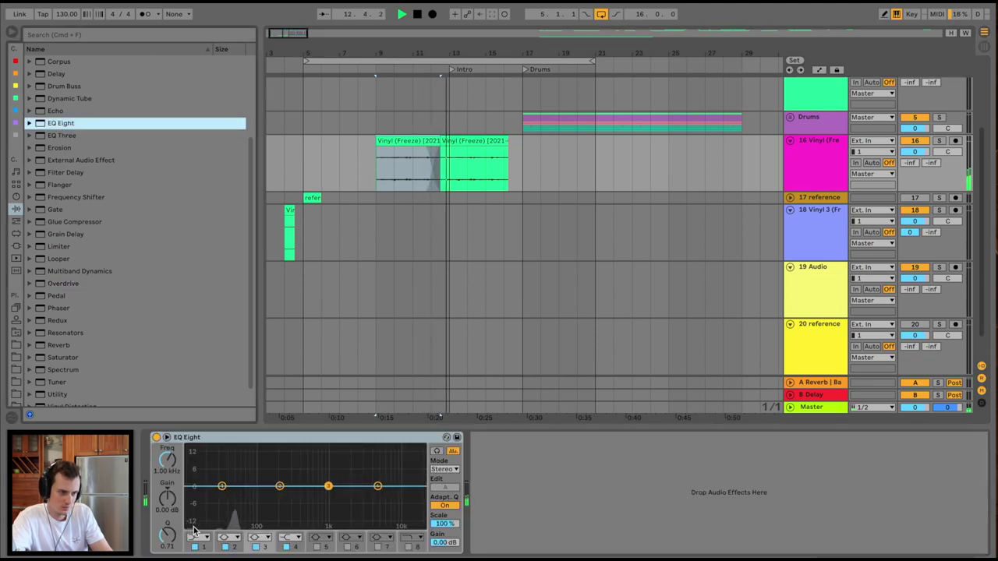
left_click(196, 535)
left_click(194, 527)
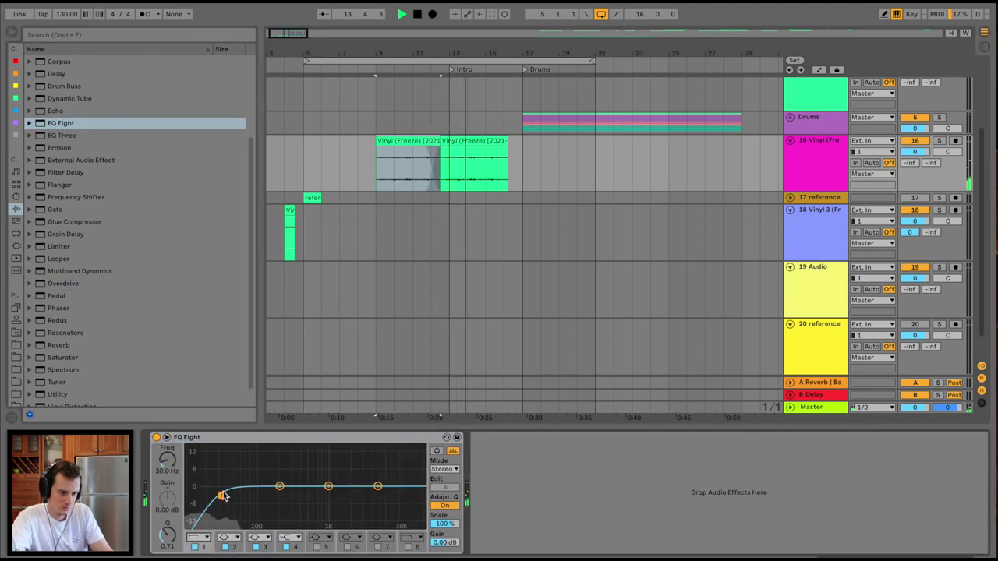
left_click_drag(223, 494, 262, 517)
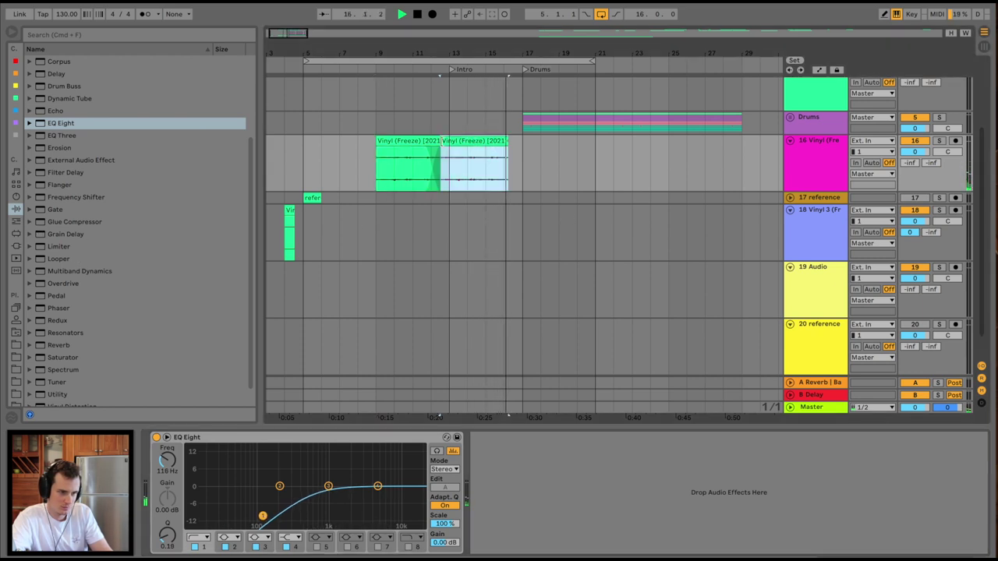
- Duplicate the crossfaded vinyl clips on track 16 twice, extending them past bar 29
key("super+d")
left_click_drag(527, 145, 524, 145)
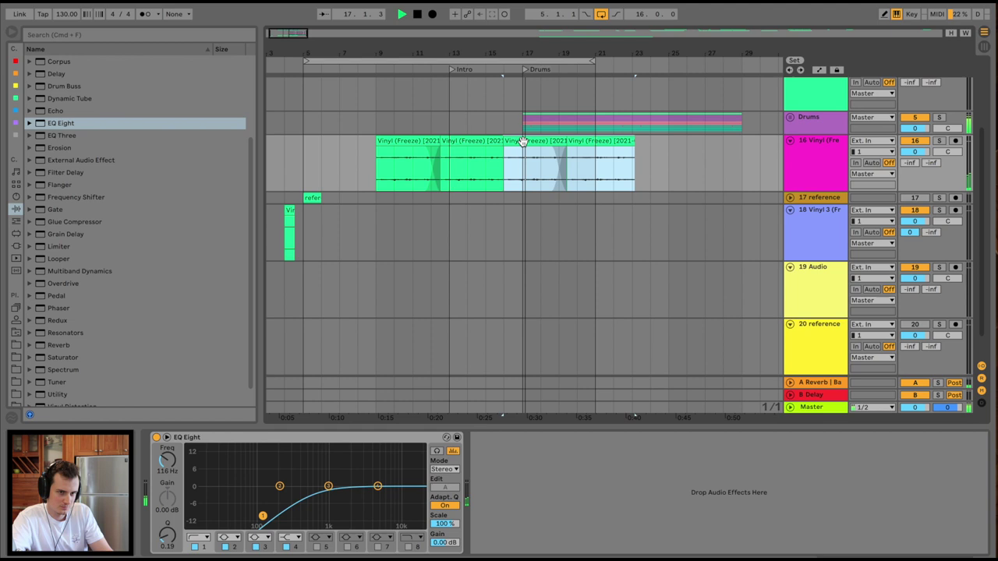
key("ctrl+d")
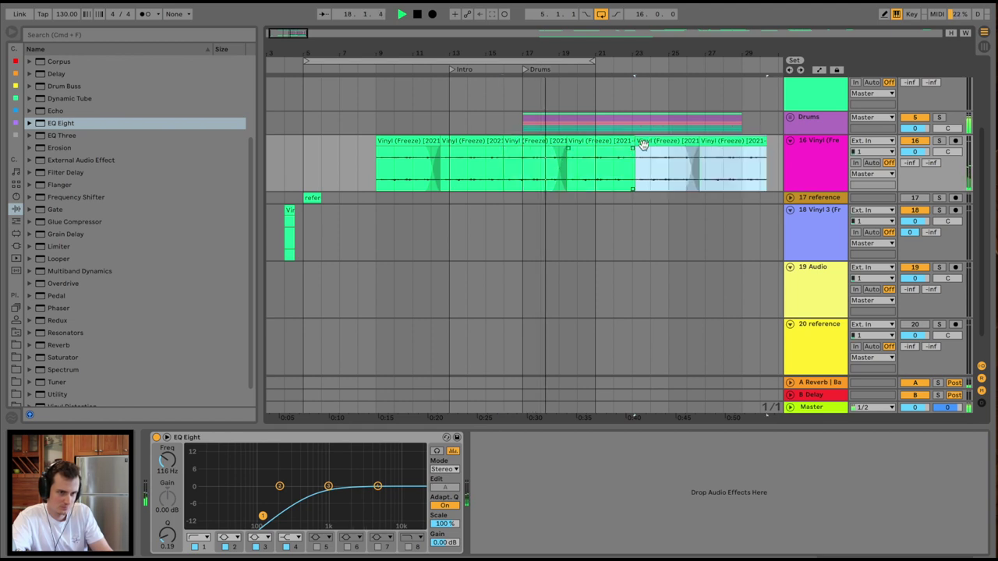
- Transpose the vinyl clip on track 17 by -6 st and set its warp mode to Complex
left_click(361, 169)
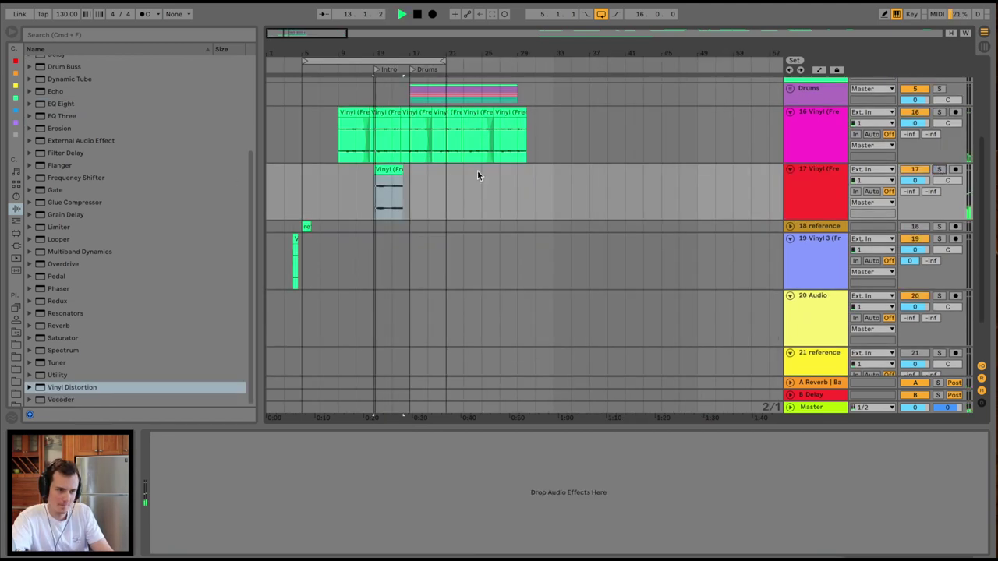
double_click(396, 170)
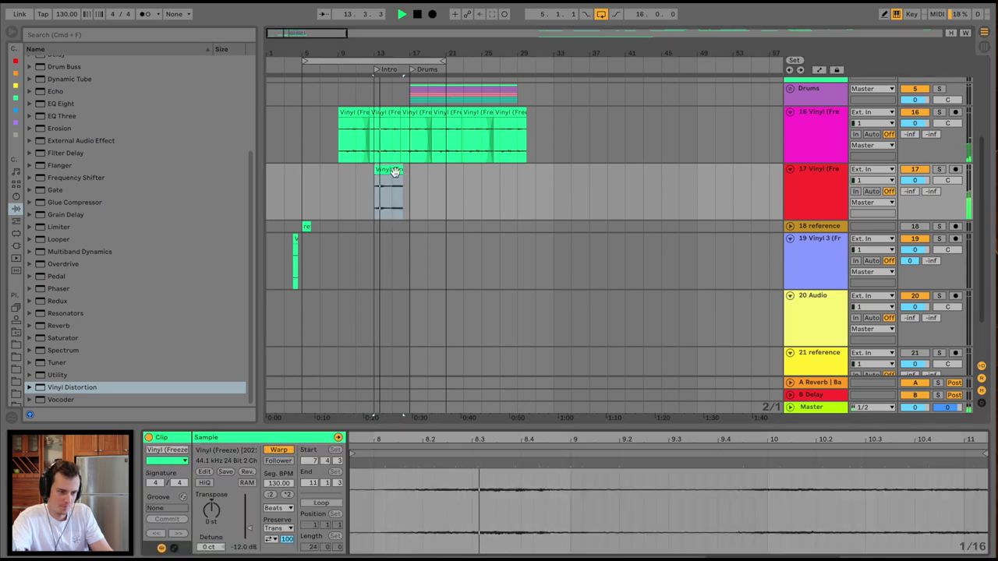
key("space")
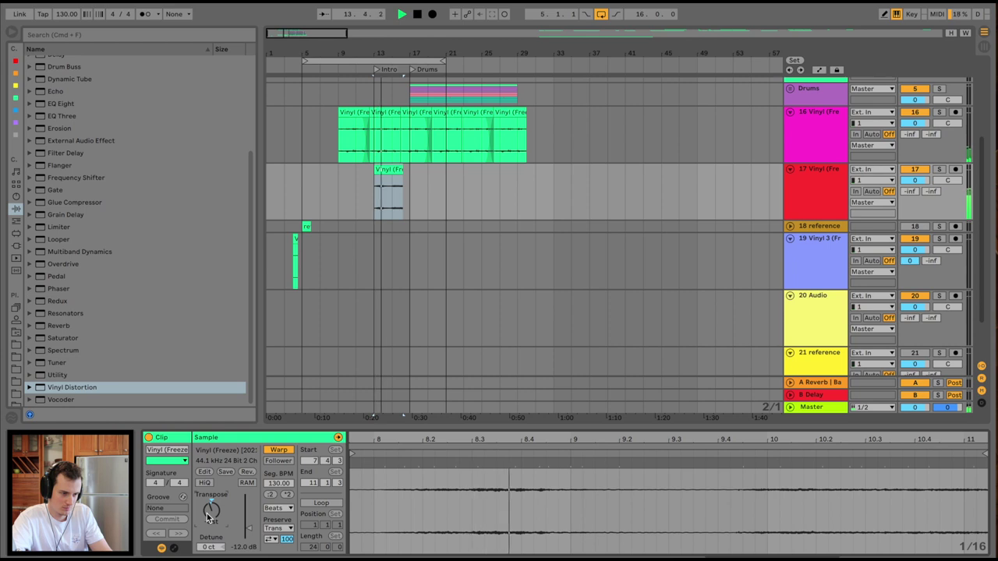
left_click(288, 509)
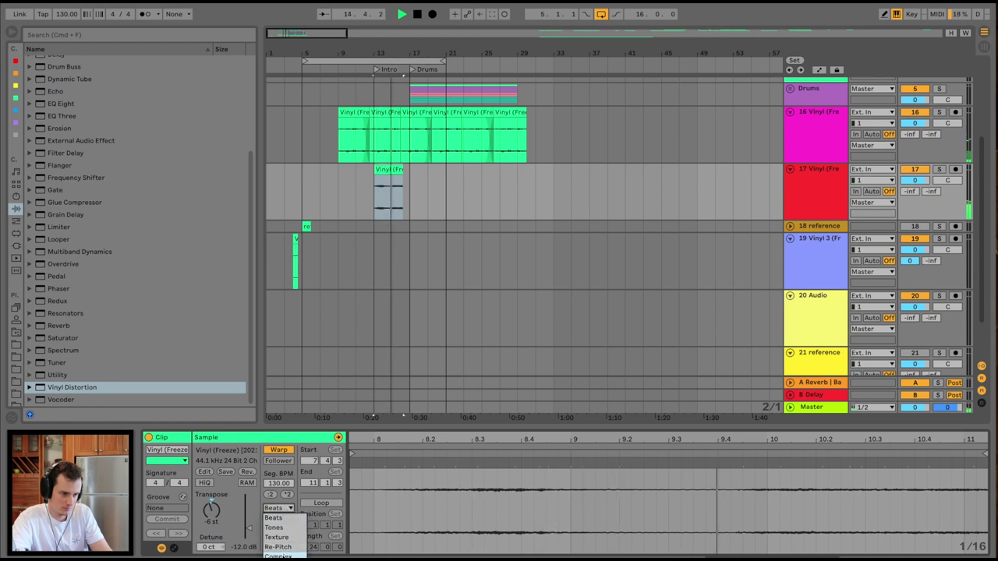
left_click(278, 556)
- Extend the track 17 vinyl clip to bar 17 and duplicate it up to bar 21
left_click(389, 191)
left_click_drag(404, 169, 409, 158)
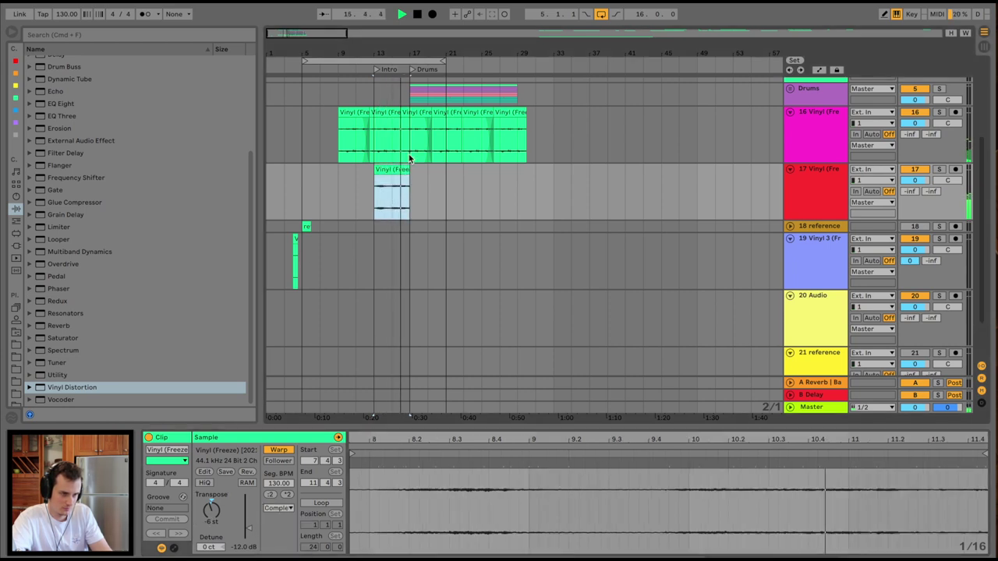
left_click_drag(406, 53, 448, 164)
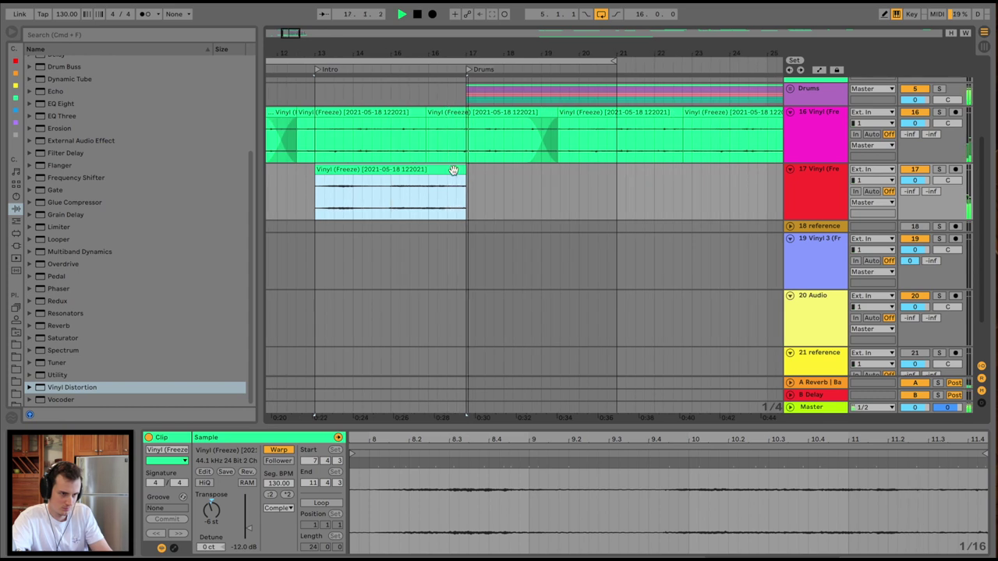
key("ctrl+d")
- Add an EQ Eight to track 17 and set band 1 as a low cut at about 89.9 Hz with Q 0.36
left_click(414, 170)
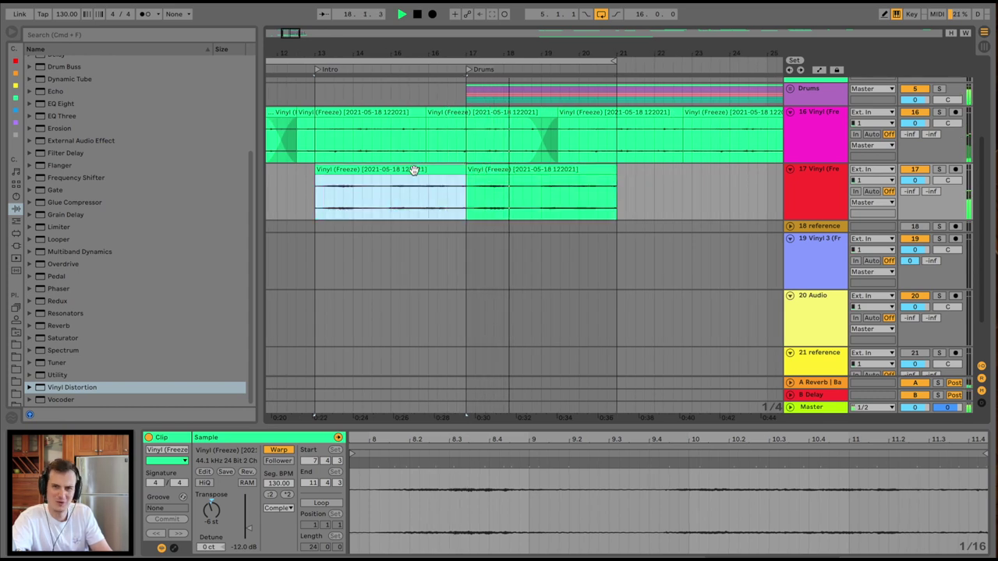
left_click_drag(60, 103, 403, 479)
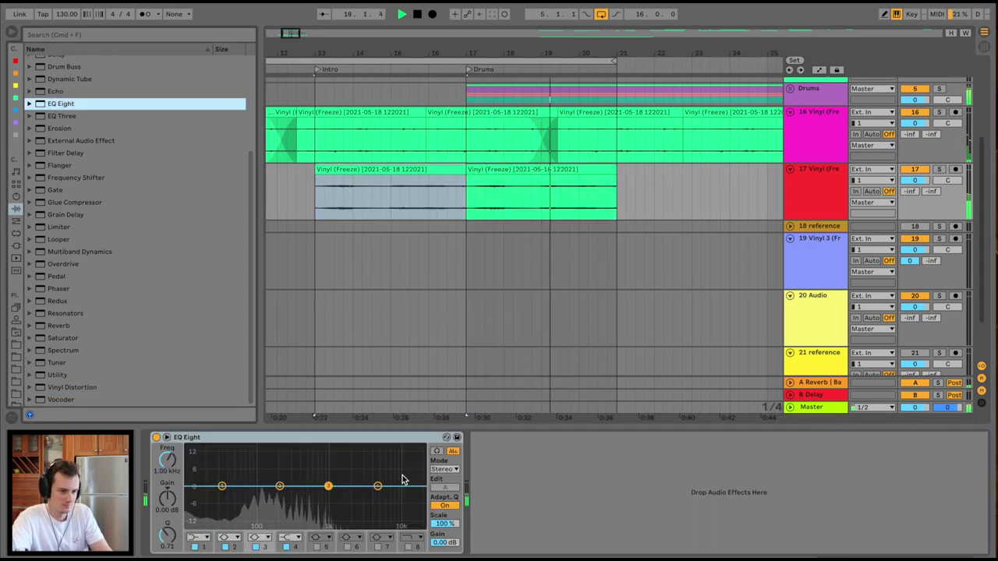
left_click(221, 488)
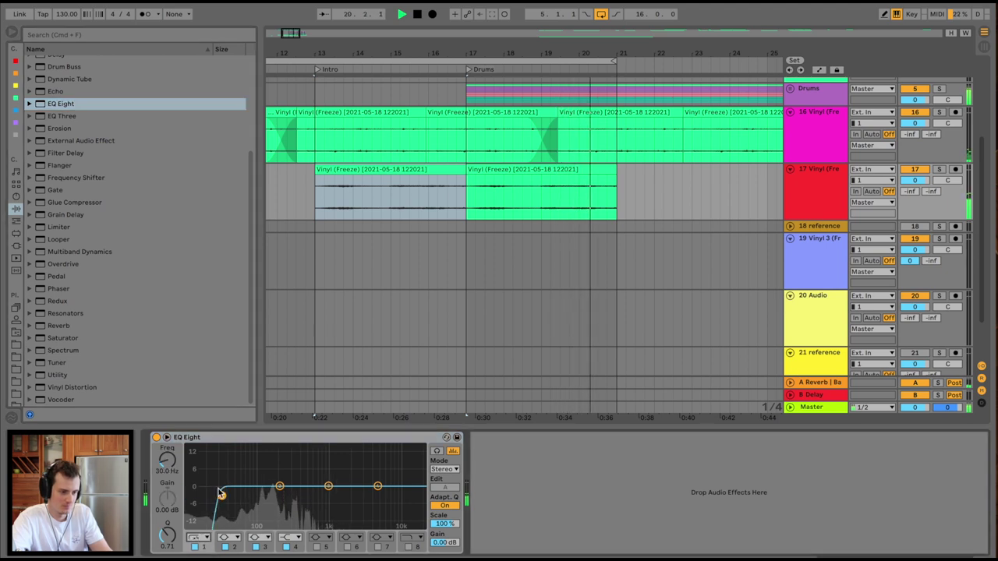
left_click_drag(222, 495, 255, 506)
key("space")
left_click(840, 181)
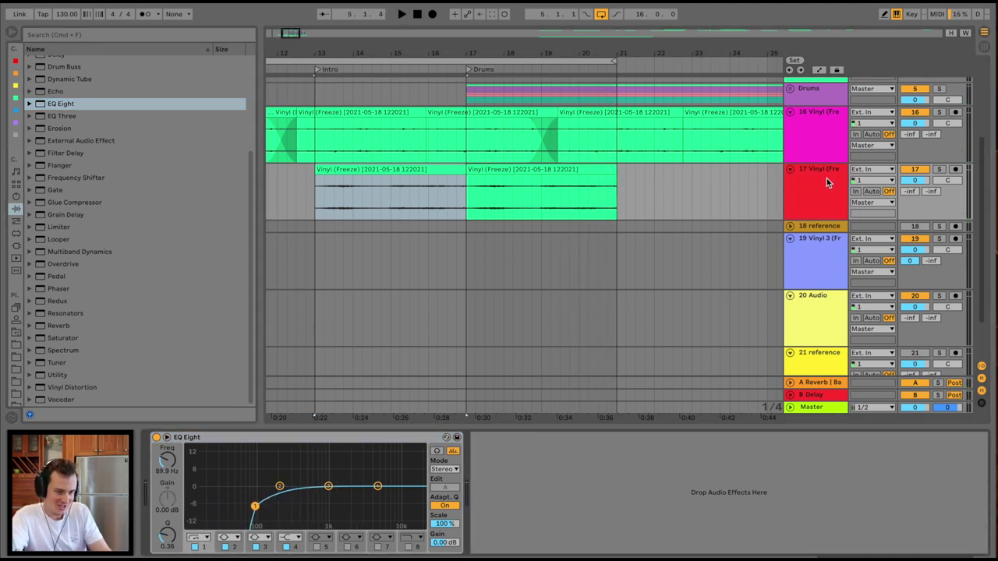
- Set the bar 13 vinyl clip on track 17 to Complex Pro warp mode with an envelope of 201
left_click(422, 172)
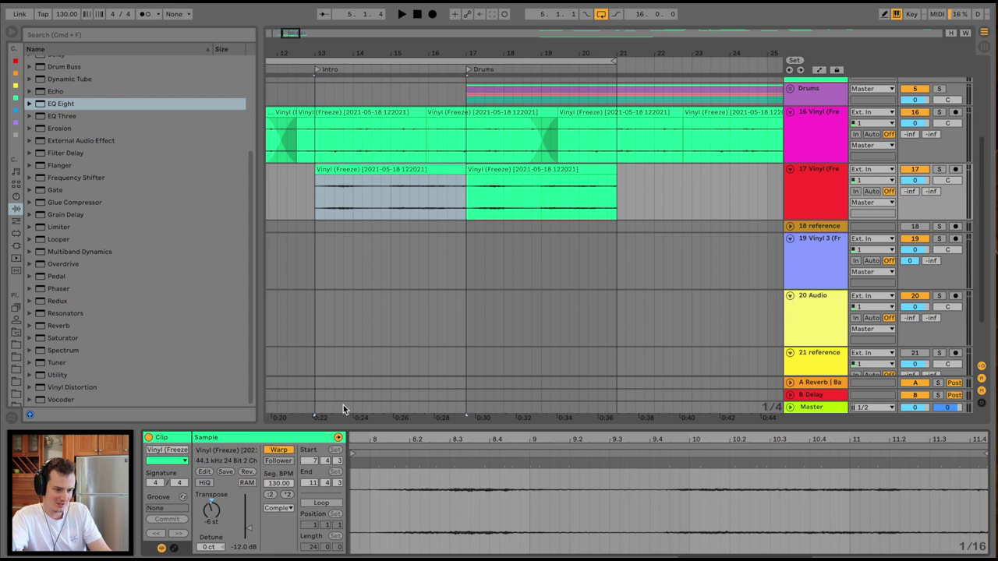
left_click_drag(368, 438, 369, 408)
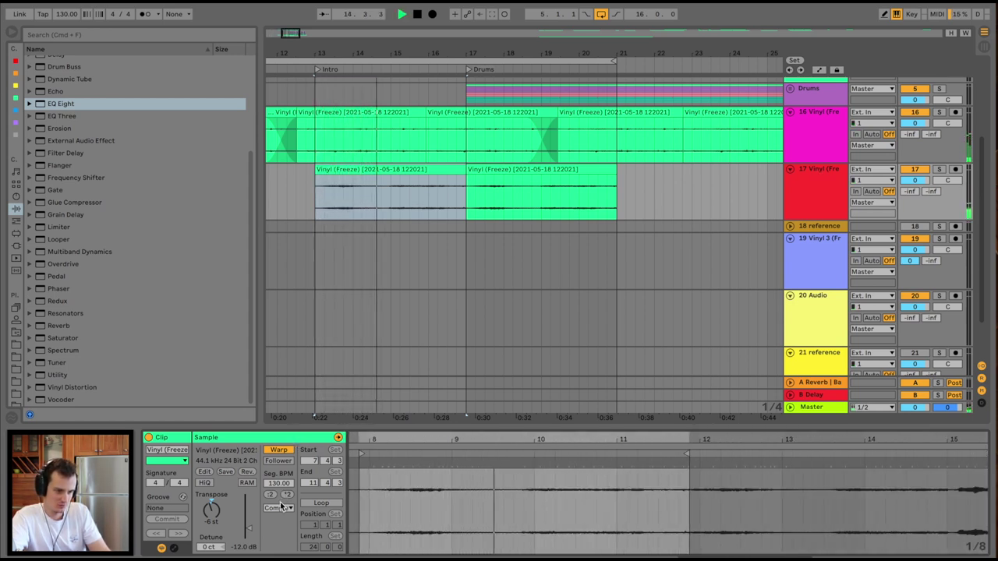
left_click(280, 507)
left_click(277, 546)
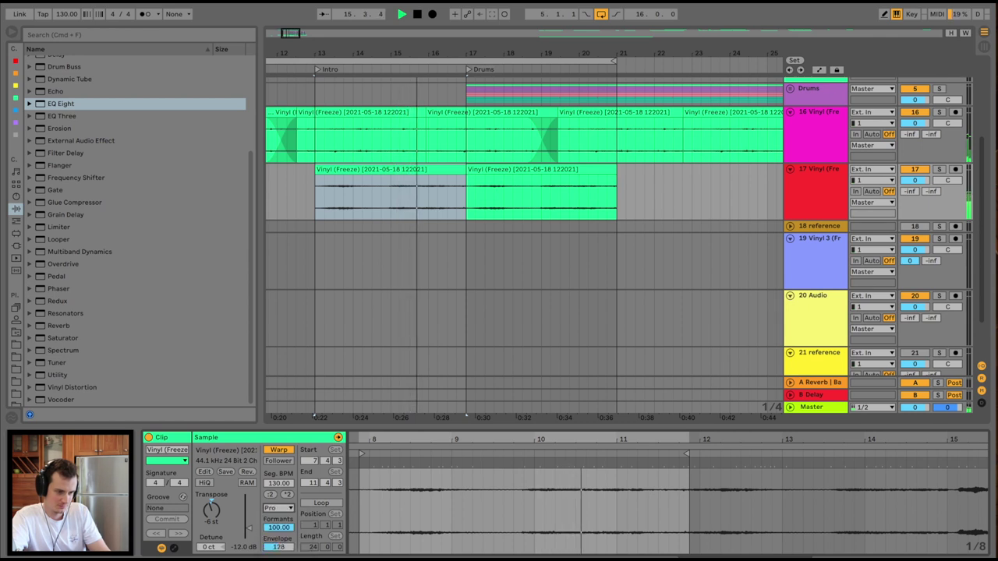
left_click_drag(281, 545, 282, 548)
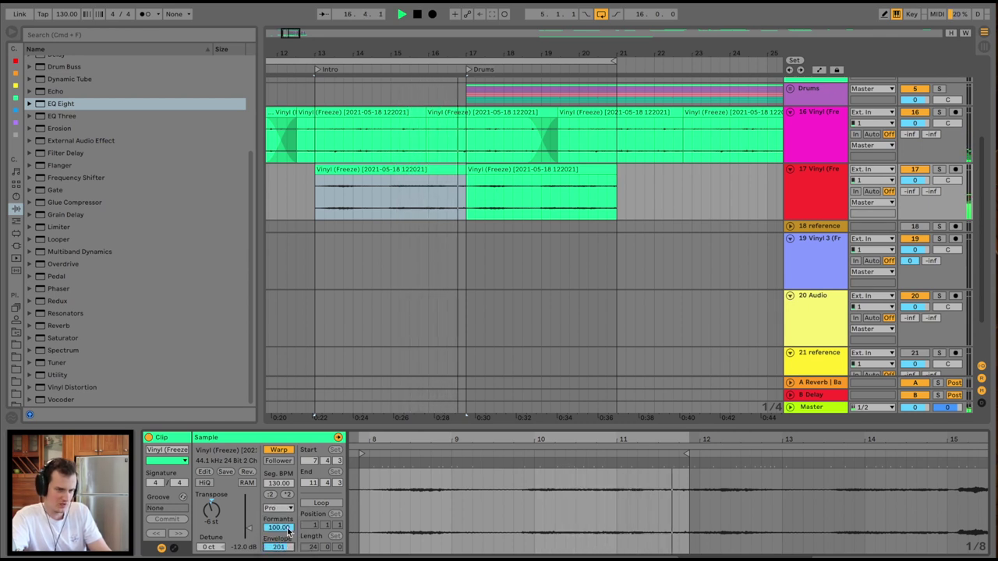
key("space")
- Add a Reverb and an Overdrive to track 17, setting the Overdrive's filter frequency to 842 Hz
left_click(803, 173)
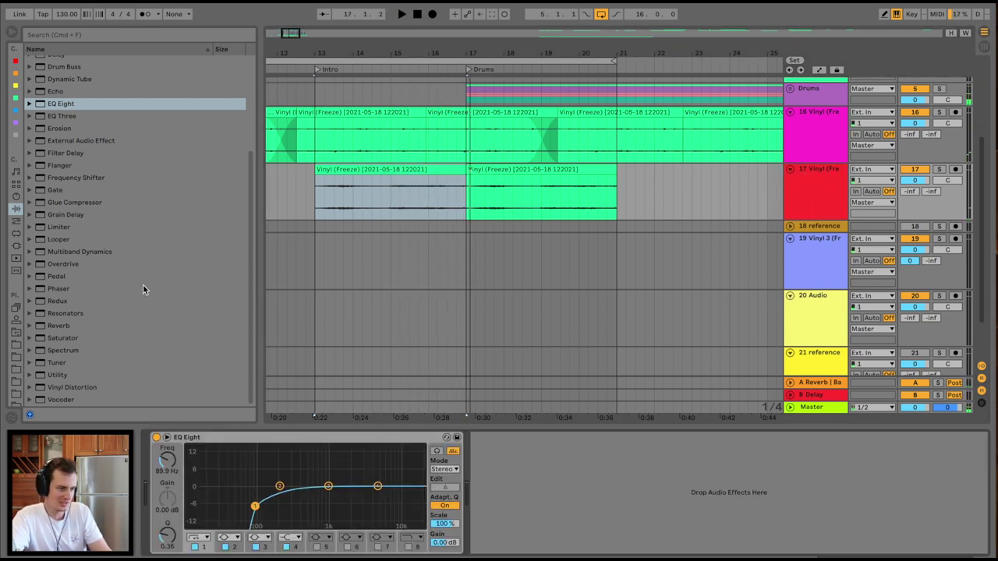
double_click(58, 325)
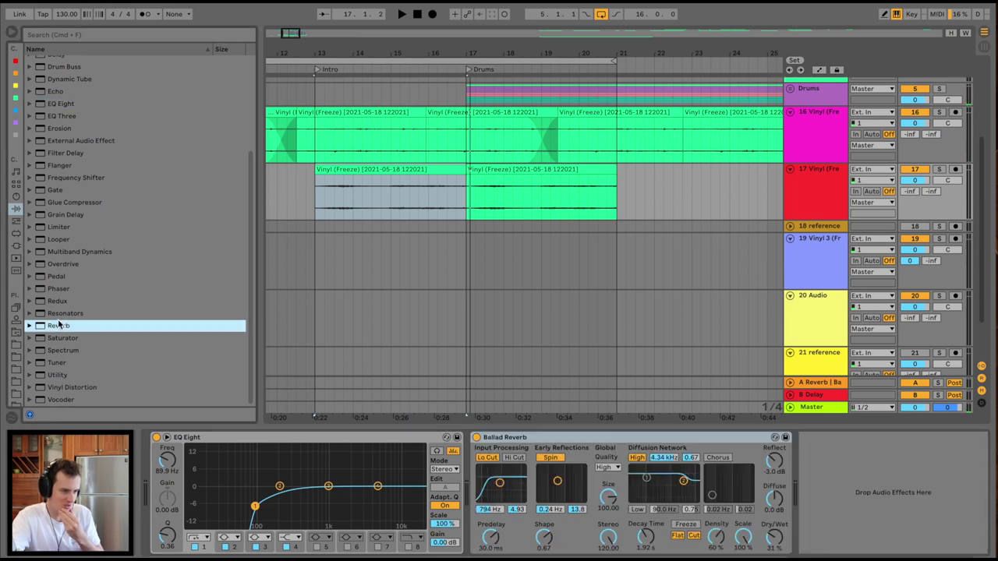
double_click(63, 264)
key("space")
left_click_drag(836, 459, 832, 481)
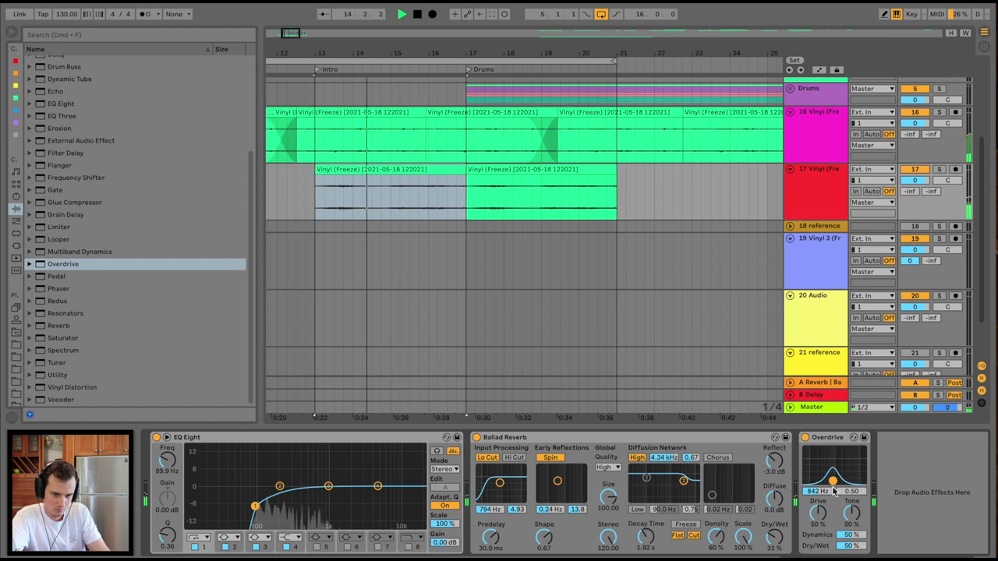
key("space")
- Add a ping-pong Delay to track 17 with four-sixteenth delay times and its filter at about 1.12 kHz, width 2.29
scroll(91, 214, "up", 5)
double_click(55, 185)
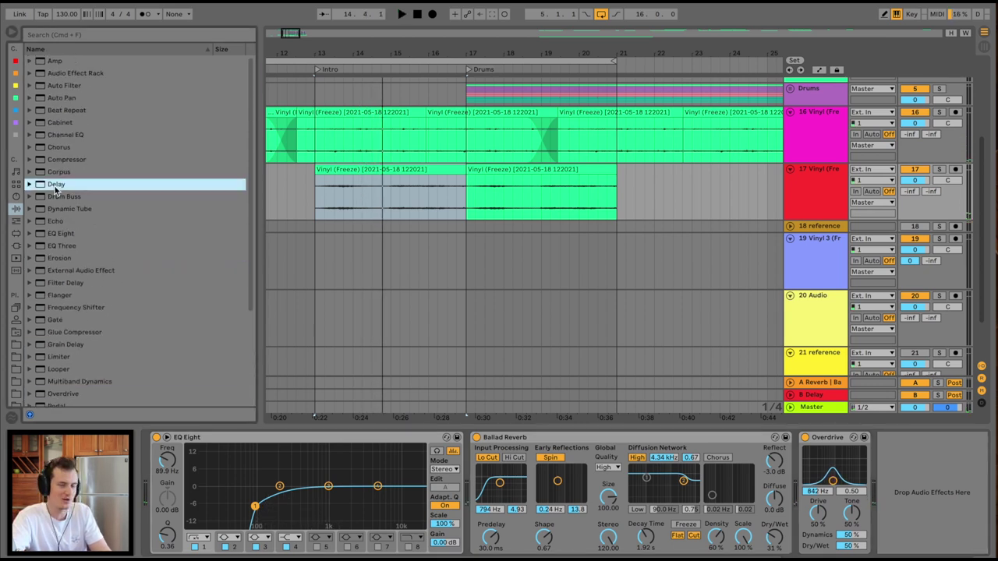
left_click(815, 480)
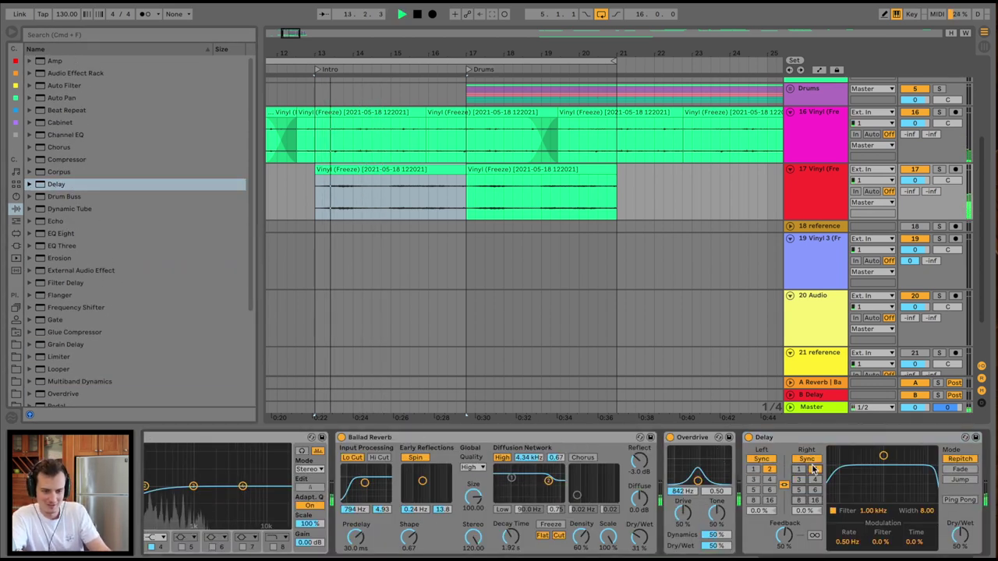
left_click(961, 500)
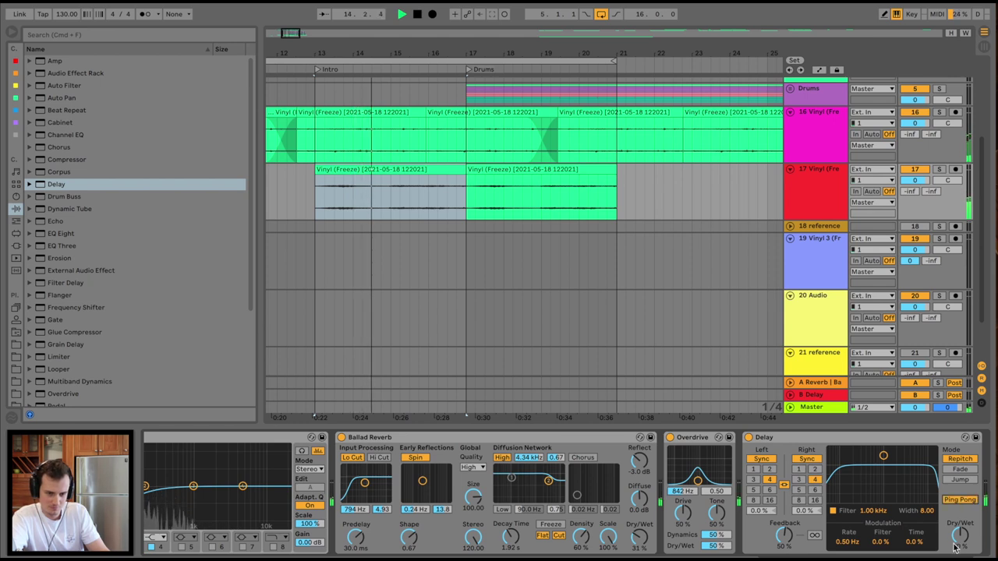
left_click_drag(884, 455, 886, 489)
- Set track 17's Overdrive dry/wet to 25% and the Reverb's decay time to 2.52 s
left_click_drag(711, 552, 711, 560)
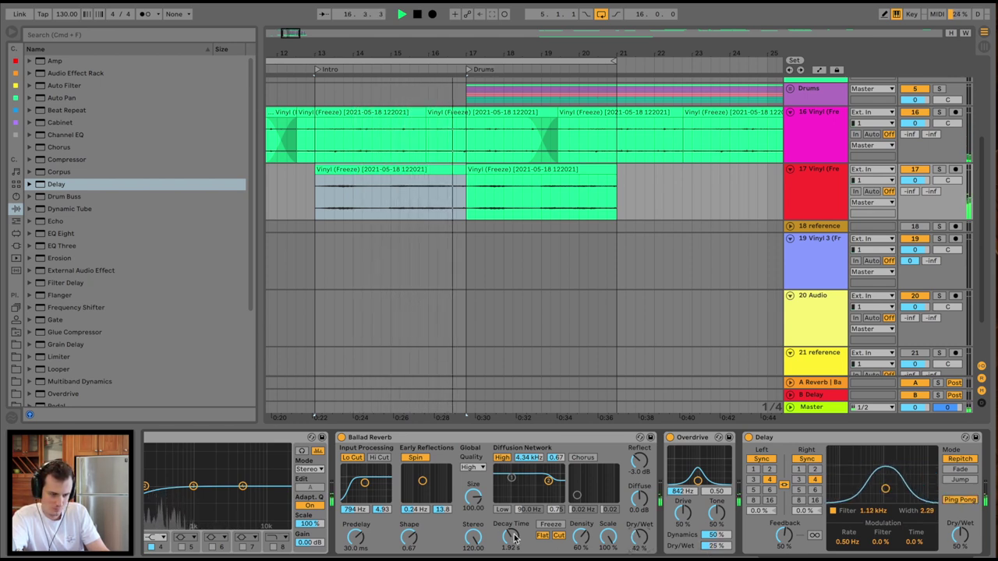
left_click_drag(509, 539, 510, 532)
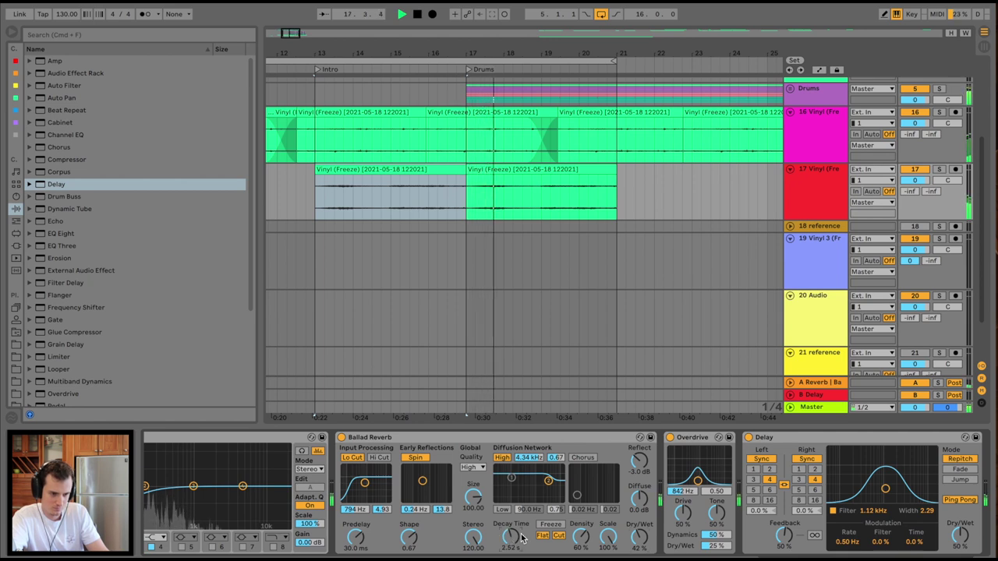
scroll(520, 538, "right", 2)
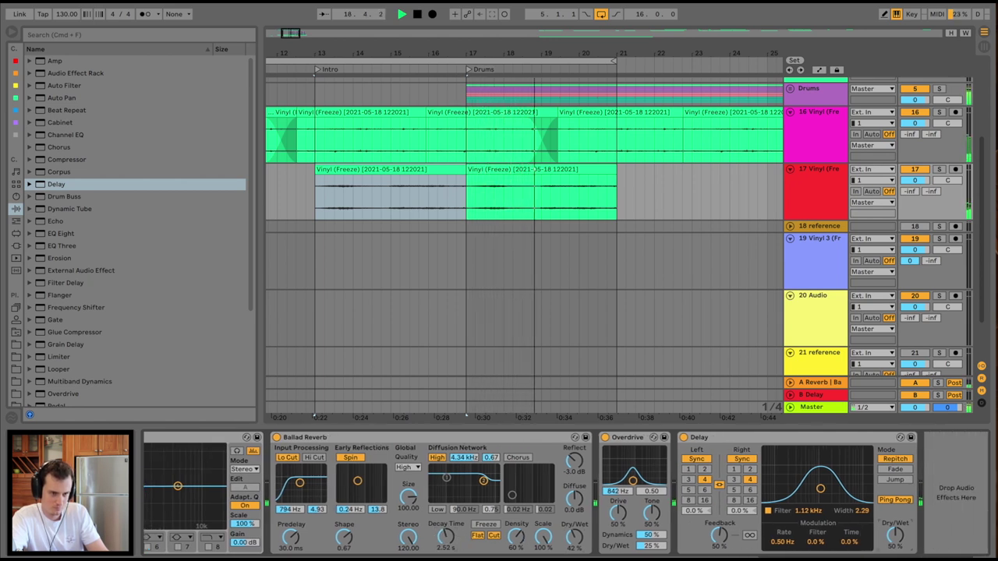
- Duplicate the vinyl clip on track 17 until the clips reach bar 29, and select the first one
left_click(590, 180)
key("ctrl+d")
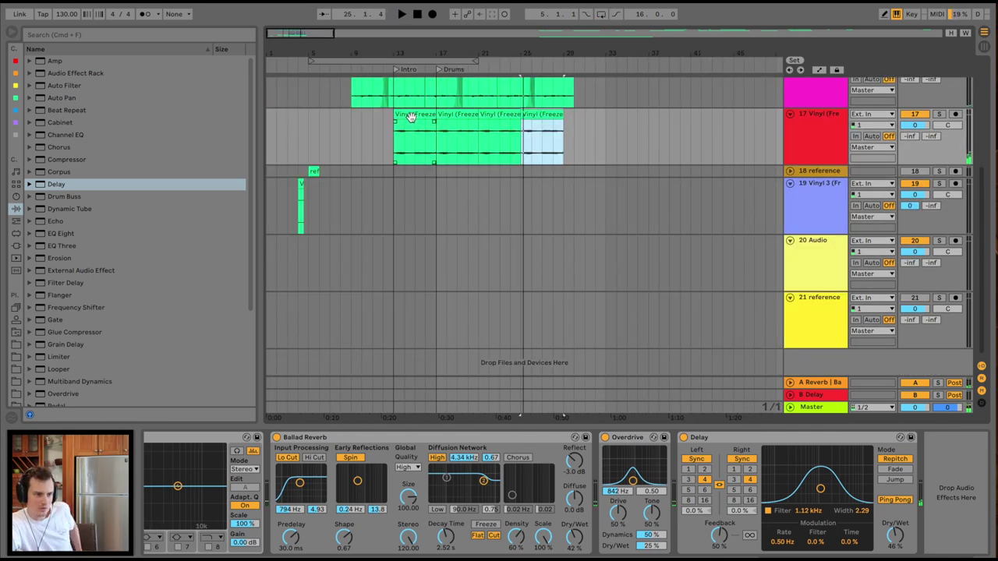
left_click(411, 117)
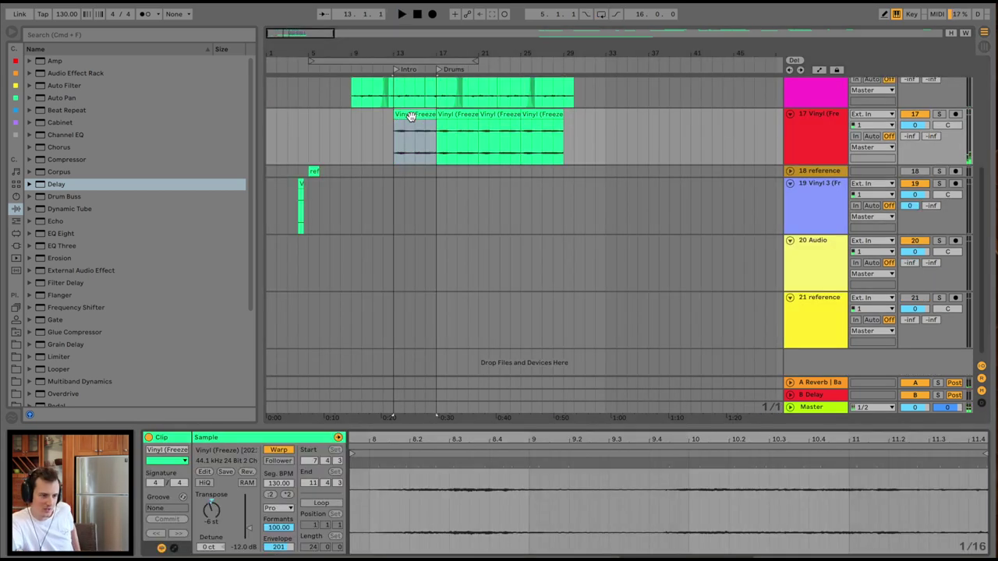
left_click(829, 145)
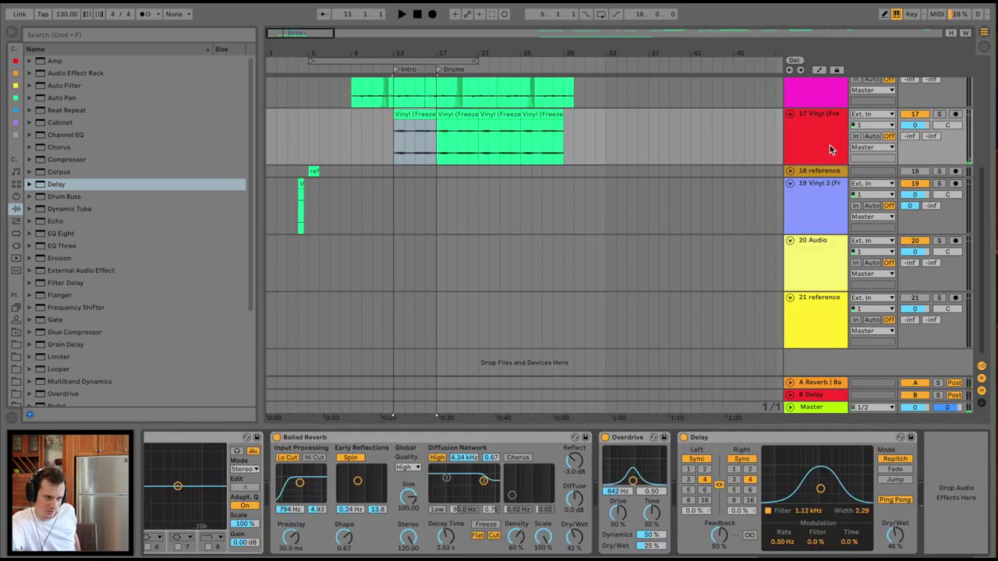
left_click(406, 115)
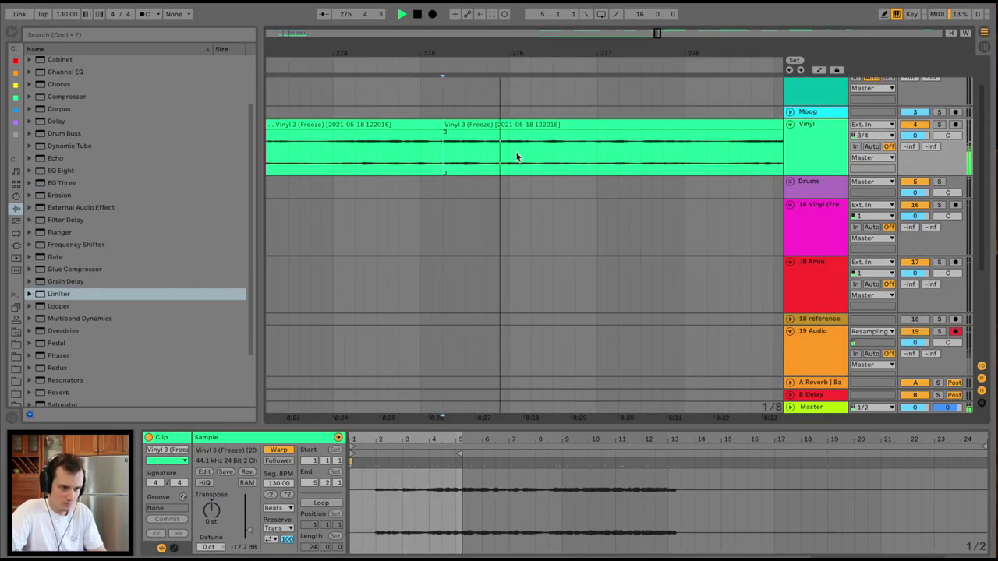
- Split the clip on the Vinyl track to isolate a one-bar slice starting at 275.2.1
left_click(530, 152)
key("super+e")
left_click(486, 123)
key("space")
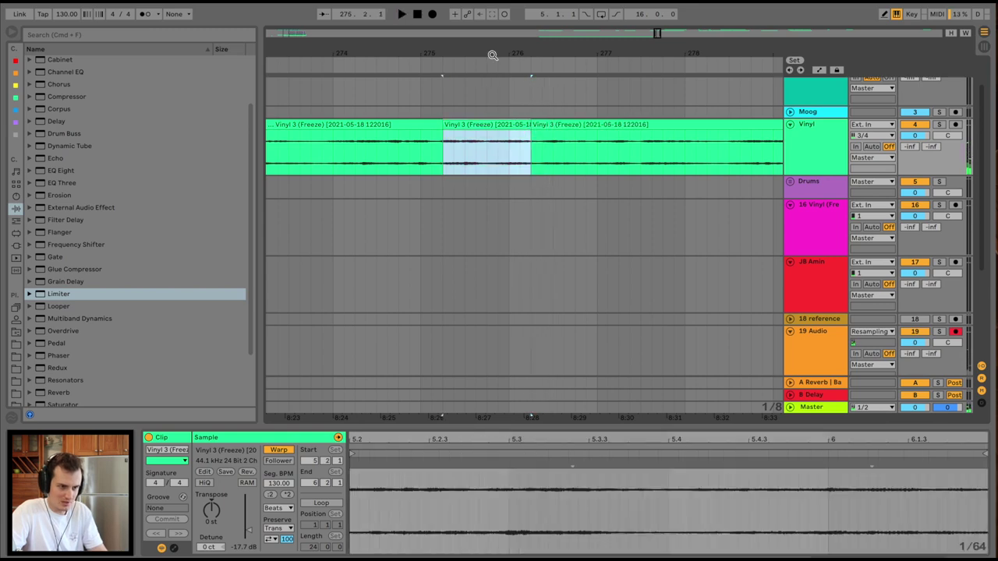
- Copy the one-bar vinyl slice to bar 17 on a new audio track below track 19
left_click_drag(493, 56, 450, 86)
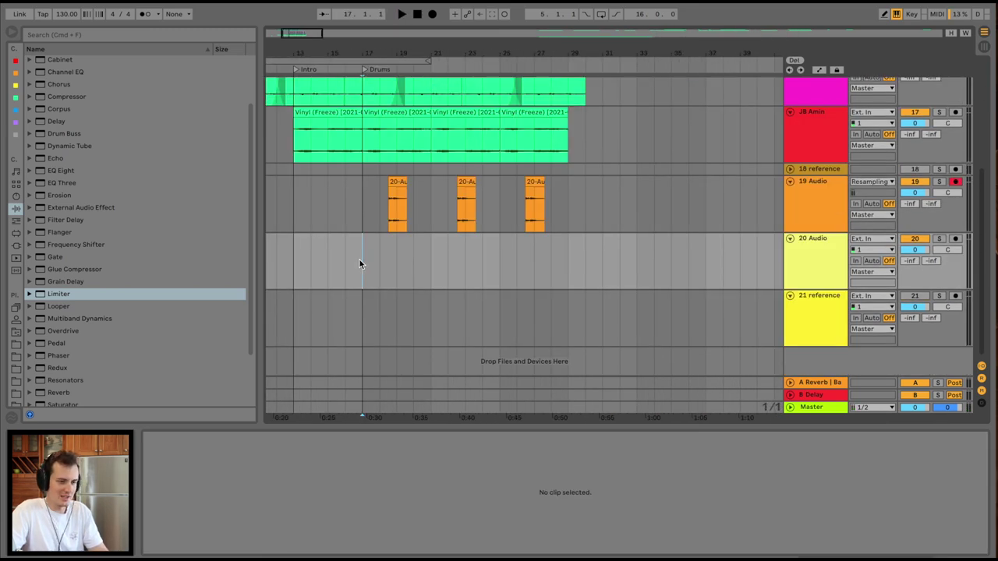
key("ctrl+v")
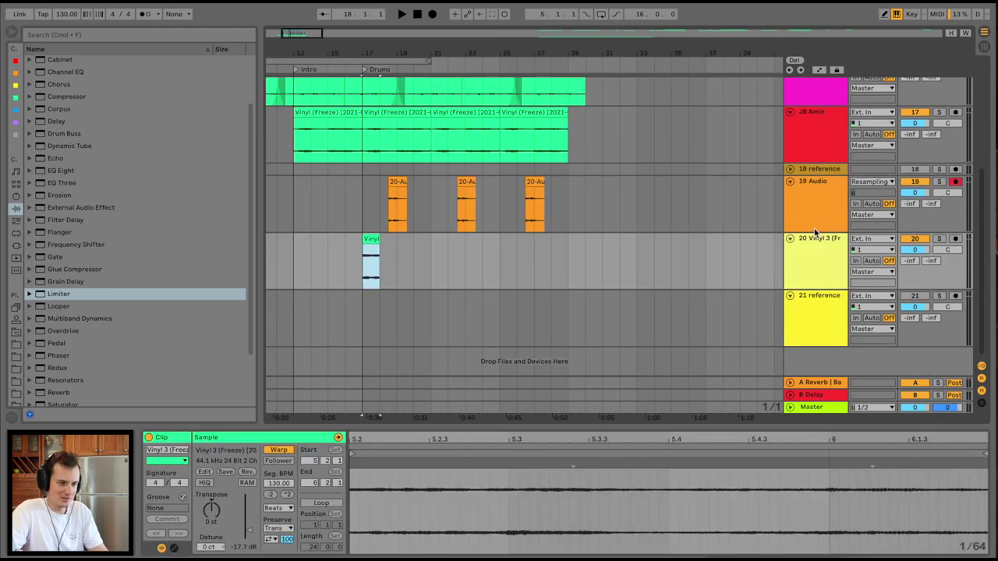
left_click(818, 211)
key("super+t")
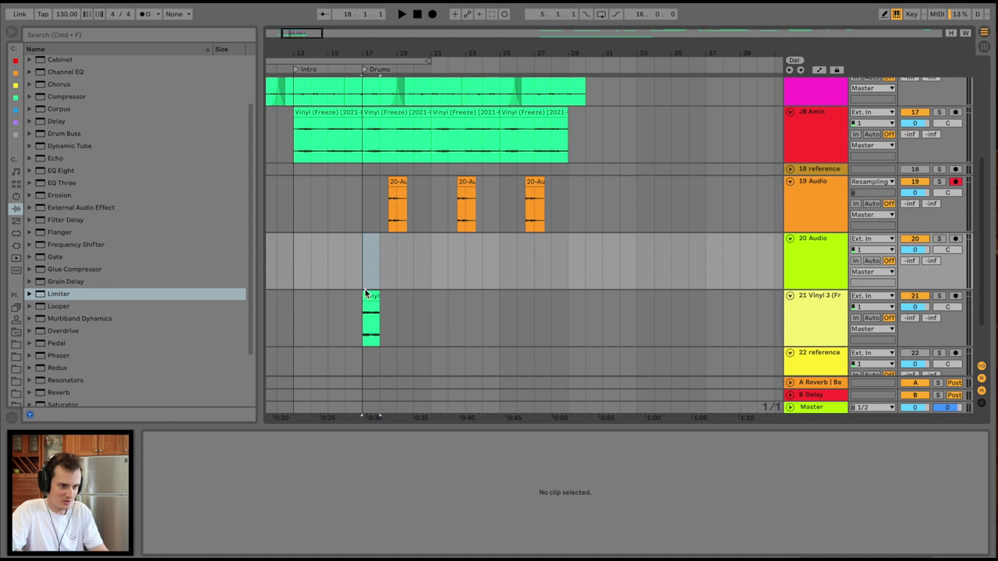
left_click_drag(365, 292, 366, 238)
- Transpose the slice on track 20 by -3 st in Complex warp mode and move it to bar 20
key("space")
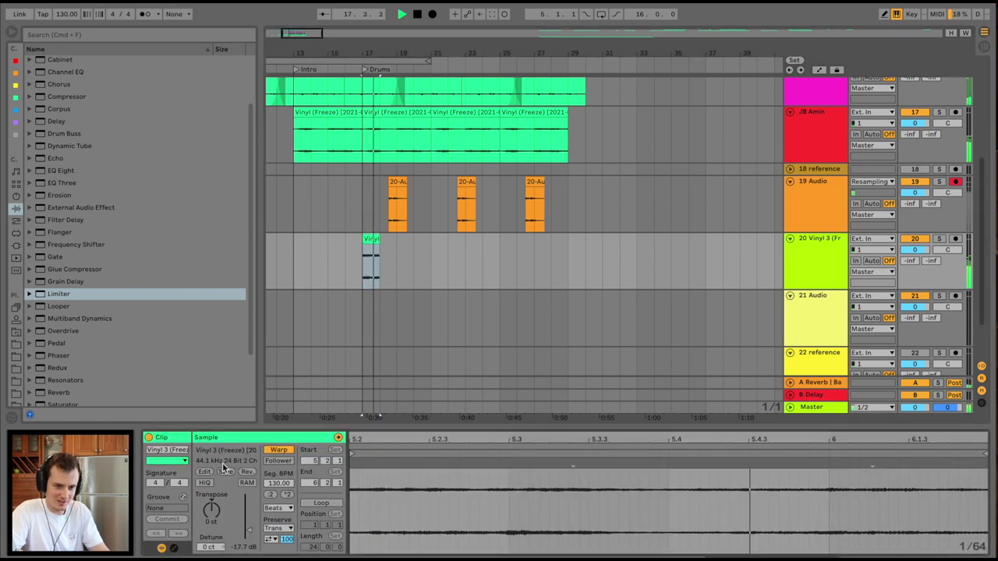
key("space")
type("-3")
key("Return")
key("space")
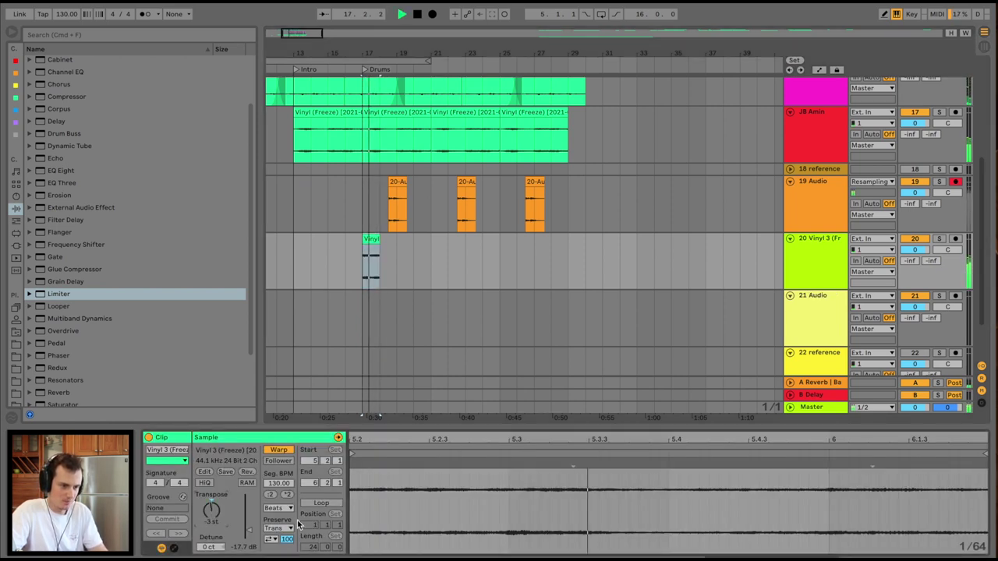
left_click(278, 508)
left_click(278, 555)
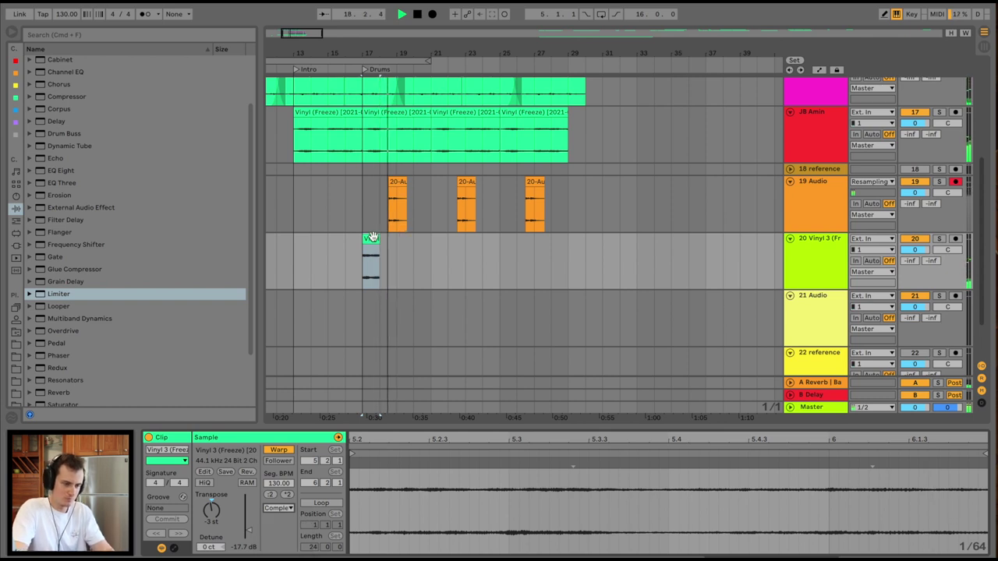
left_click_drag(370, 238, 425, 240)
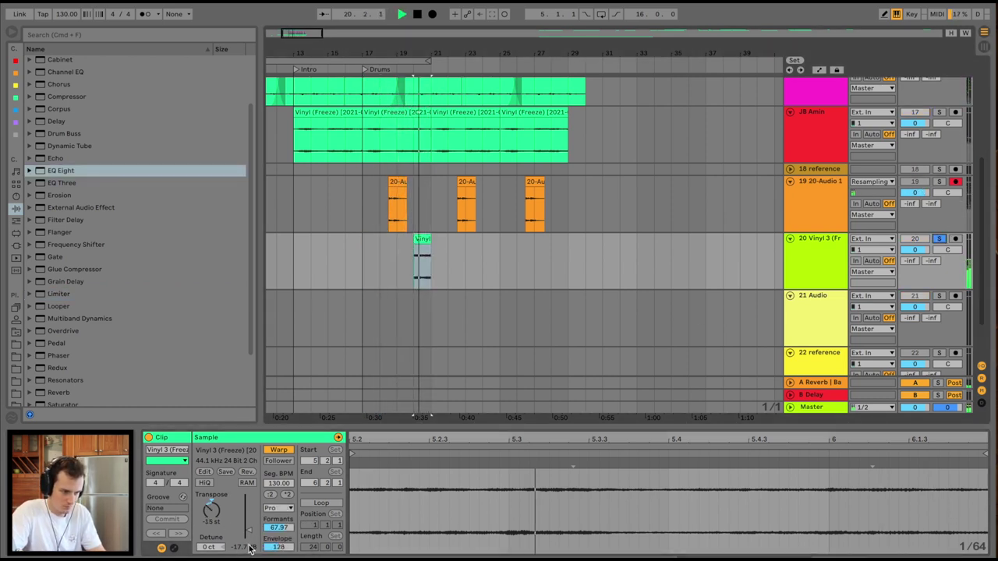
- Set the track 20 slice's Complex Pro formants to 93.75 and its envelope to 8
left_click_drag(278, 528, 279, 503)
key("space")
key("space")
key("space")
mouse_move(279, 548)
left_mouse_down()
mouse_move(278, 522)
mouse_move(282, 546)
mouse_move(283, 529)
left_mouse_up()
key("space")
key("space")
key("space")
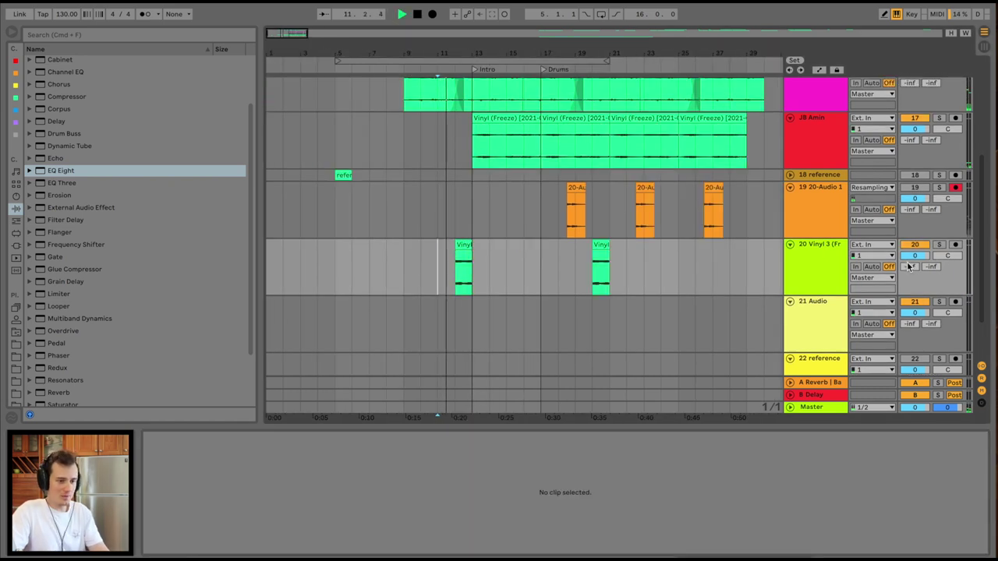
- Add a fade-in to the vinyl slice at bar 12 on track 20
scroll(573, 269, "up", 3)
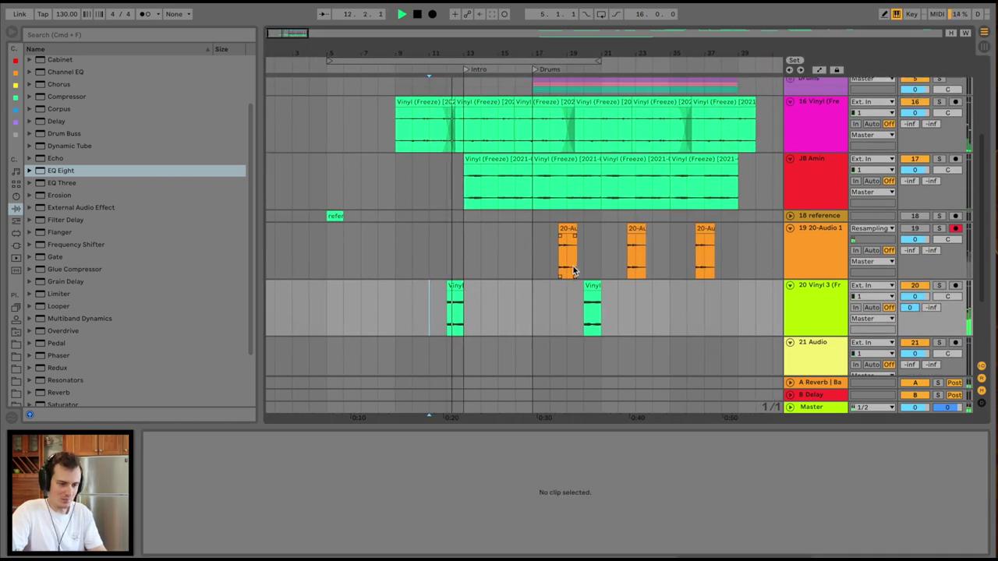
left_click(459, 297)
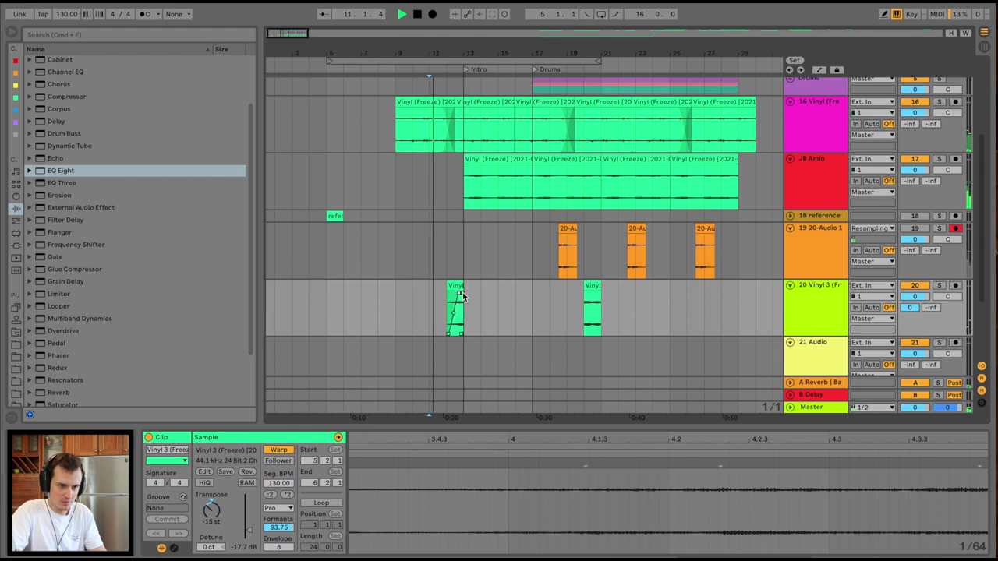
- Add a ping-pong Delay to track 20 with four-sixteenth delay times and its filter at about 1.04 kHz, width 3.86
left_click(829, 309)
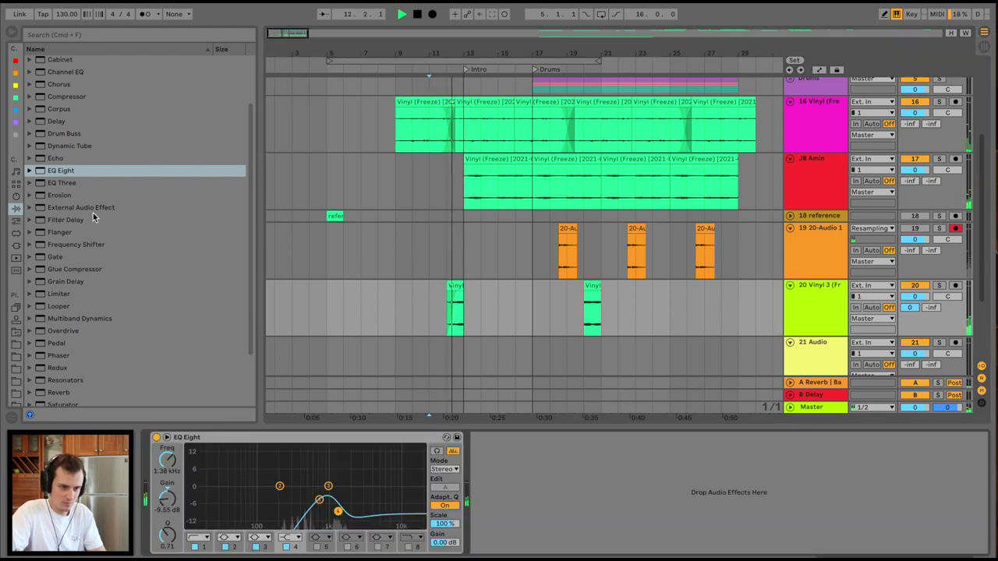
left_click_drag(56, 121, 615, 521)
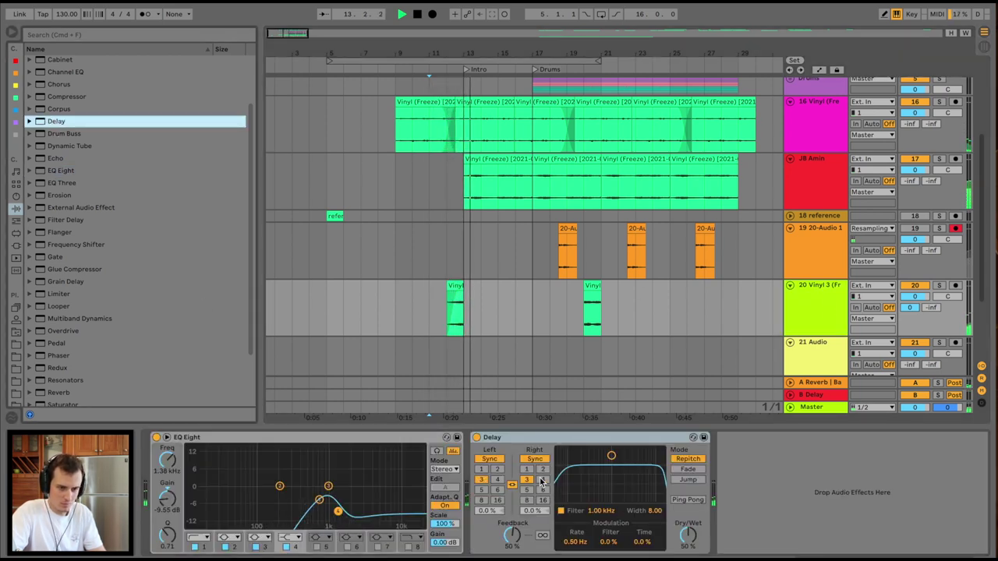
left_click(541, 480)
key("space")
key("space")
mouse_move(611, 456)
left_mouse_down()
mouse_move(623, 477)
mouse_move(612, 480)
left_mouse_up()
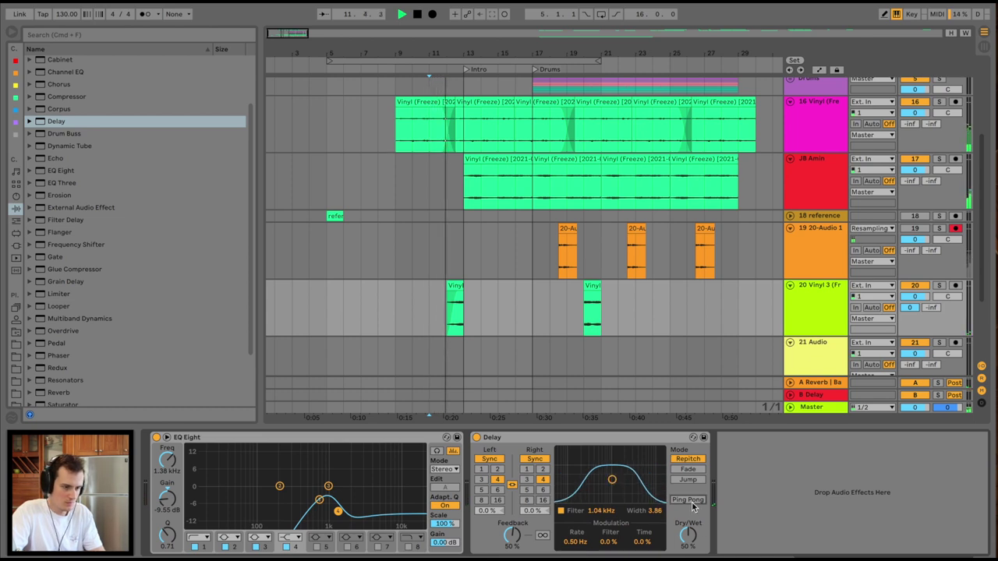
left_click(688, 500)
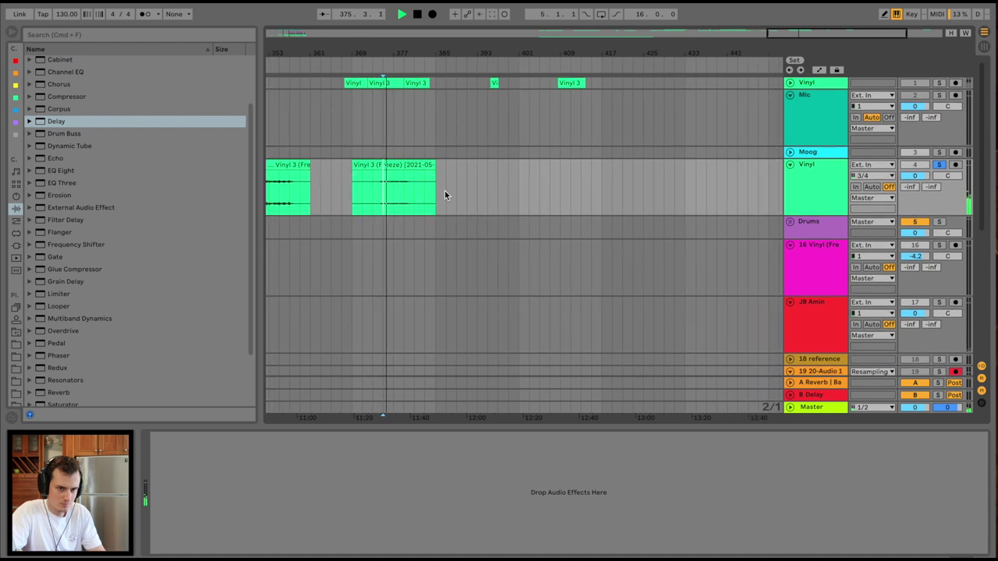
- Place the vinyl slice on track 21 at bar 13, transpose it by -3 st and lower the track volume to -17.7 dB
scroll(390, 182, "left", 1)
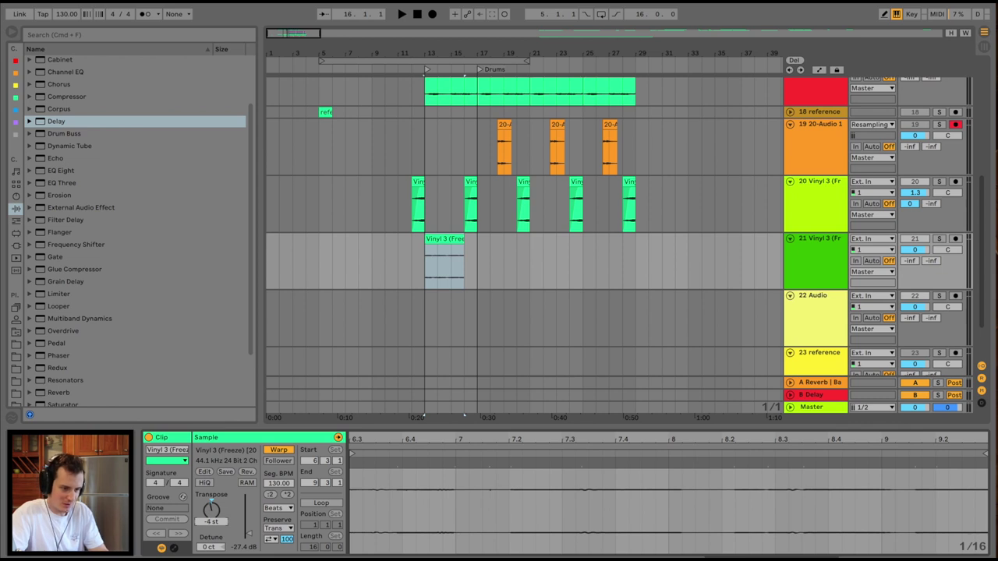
key("space")
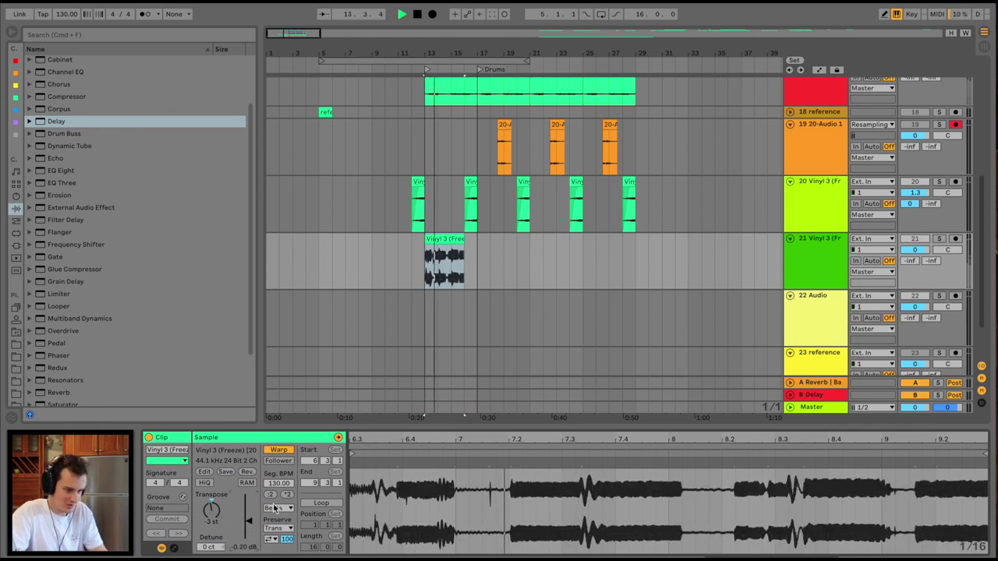
key("space")
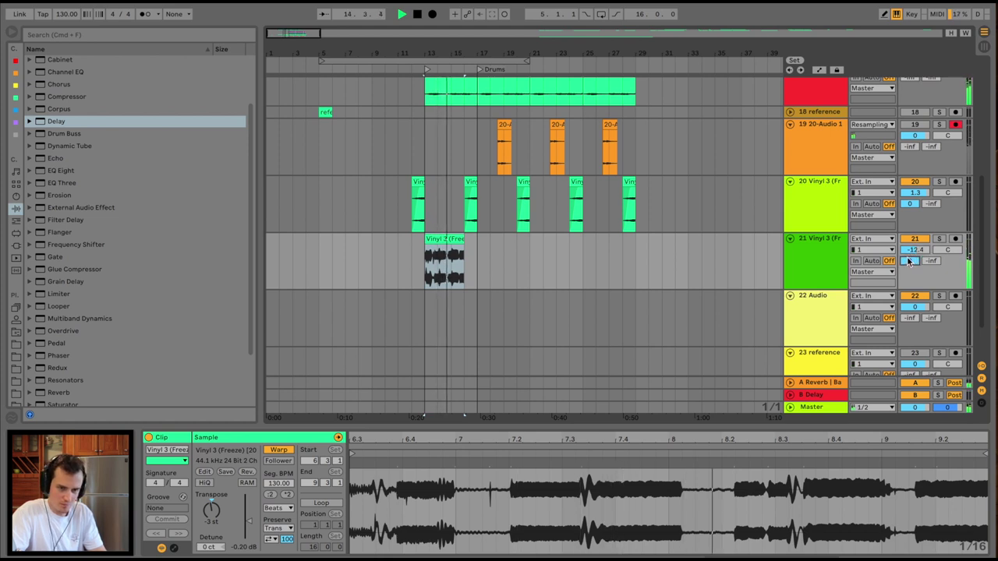
key("space")
key("space")
left_click_drag(446, 54, 441, 56)
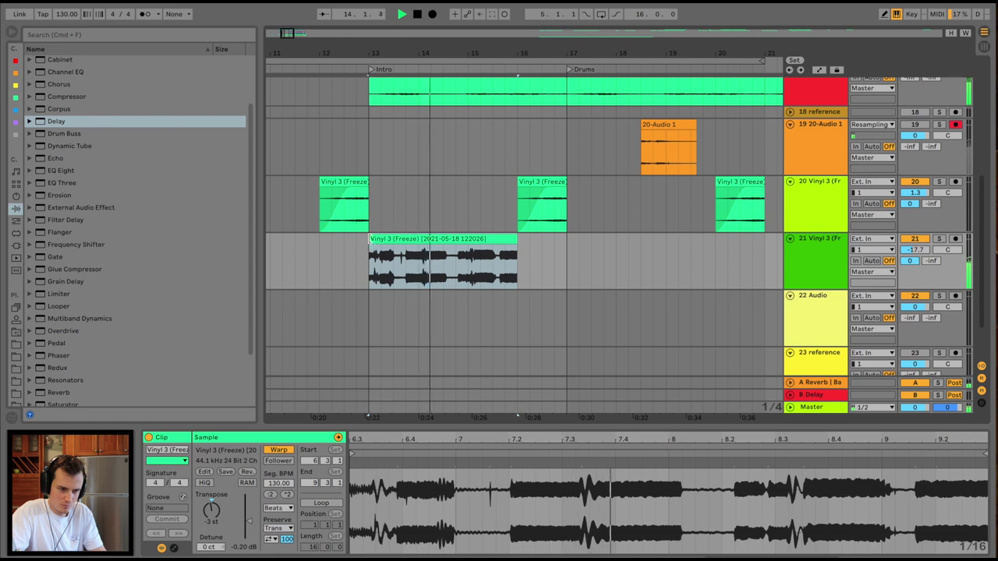
- Trim the track 21 slice to the section from 13.2 to bar 14 and add an EQ Eight with a low cut
left_click_drag(369, 243, 382, 243)
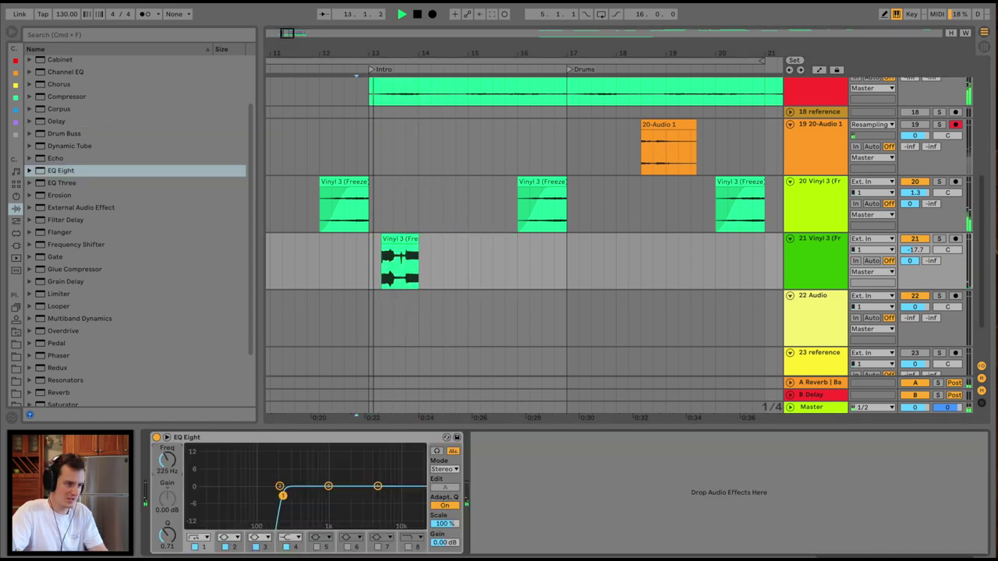
key("space")
key("space")
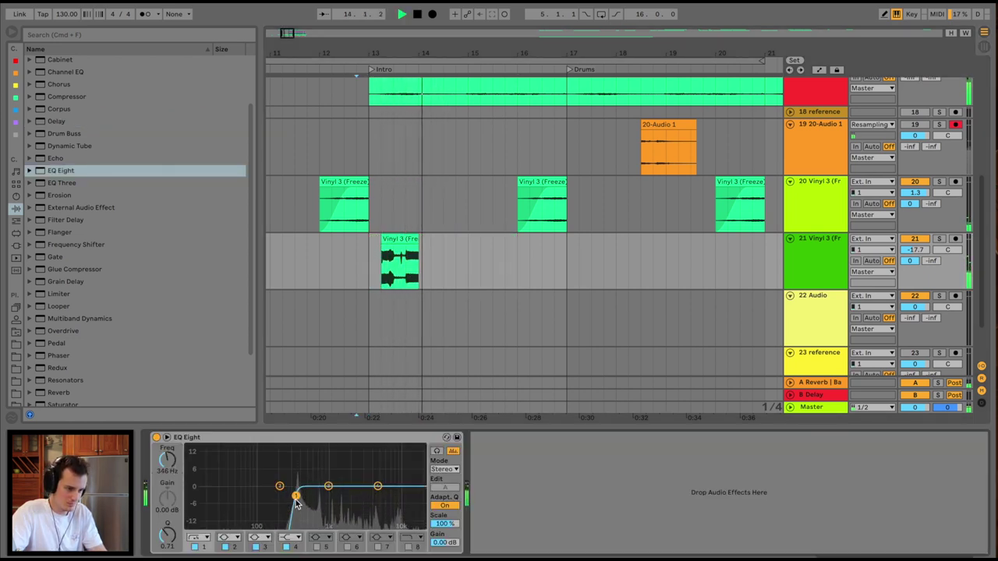
- Soften track 21's EQ low cut, dip band 3 near 1 kHz, and set band 4 to 1.67 kHz at -13.0 dB
left_click_drag(296, 499, 287, 511)
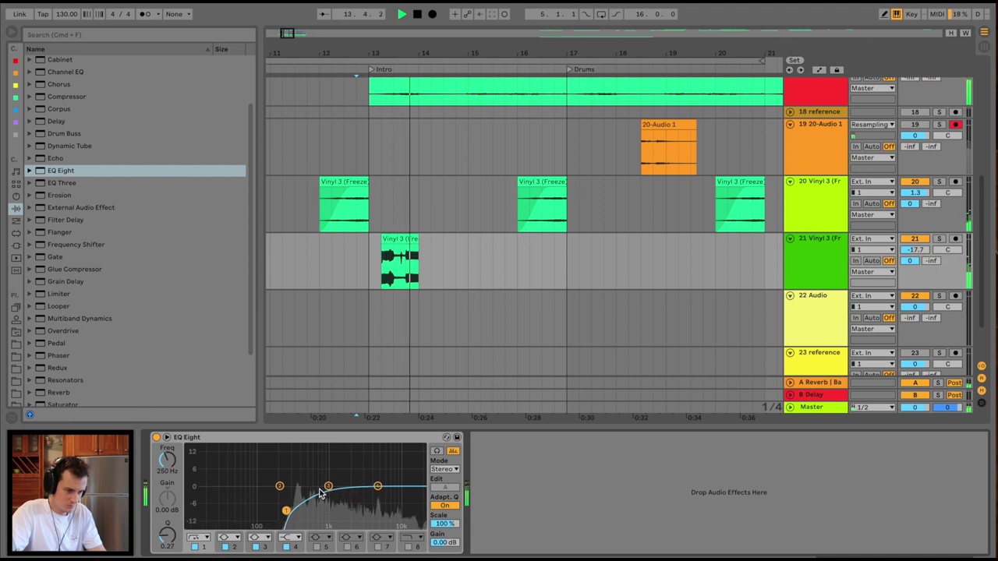
left_click_drag(328, 486, 327, 513)
key("space")
key("space")
left_click_drag(379, 488, 344, 520)
key("space")
key("space")
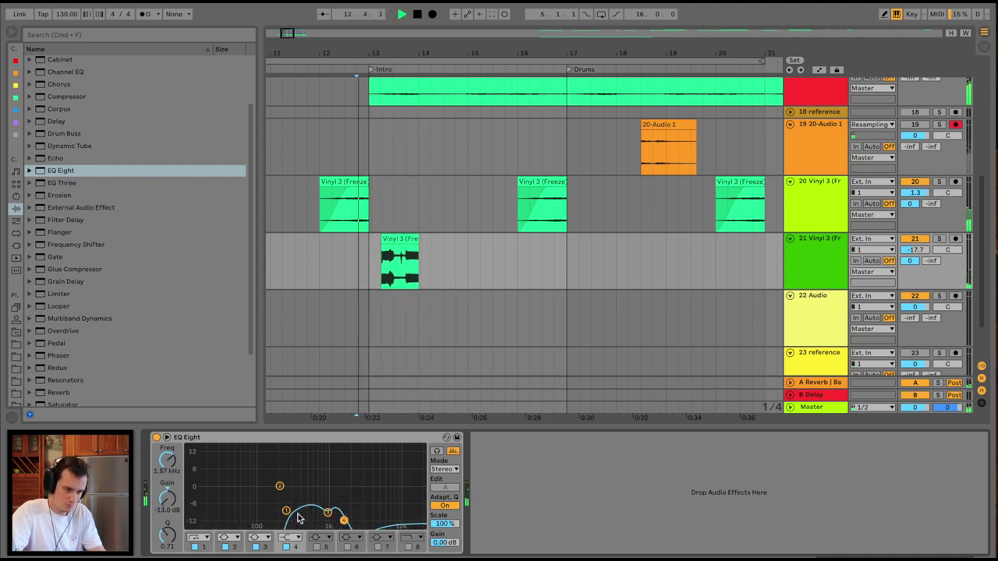
left_click_drag(287, 511, 292, 509)
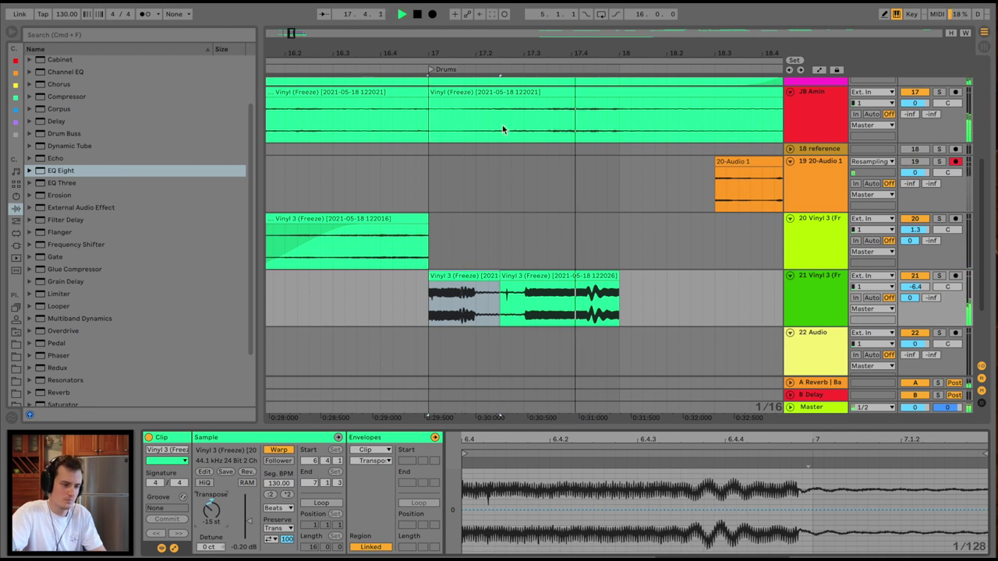
- Copy the vinyl section from bar 319 to 320.3 onto track 22 at bar 17 and transpose it by -6 st
left_click_drag(520, 51, 521, 30)
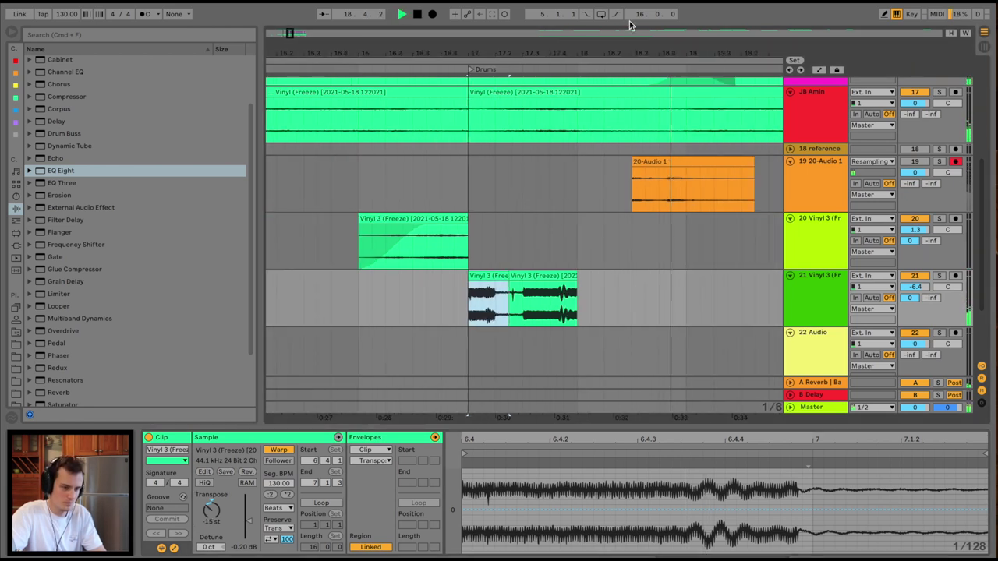
left_click_drag(623, 53, 623, 33)
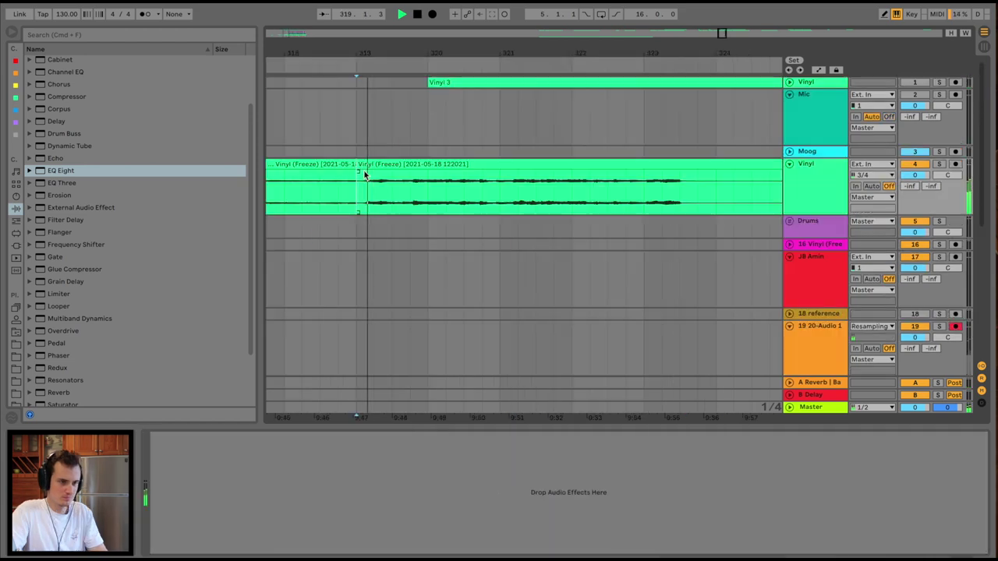
left_click_drag(463, 191, 357, 191)
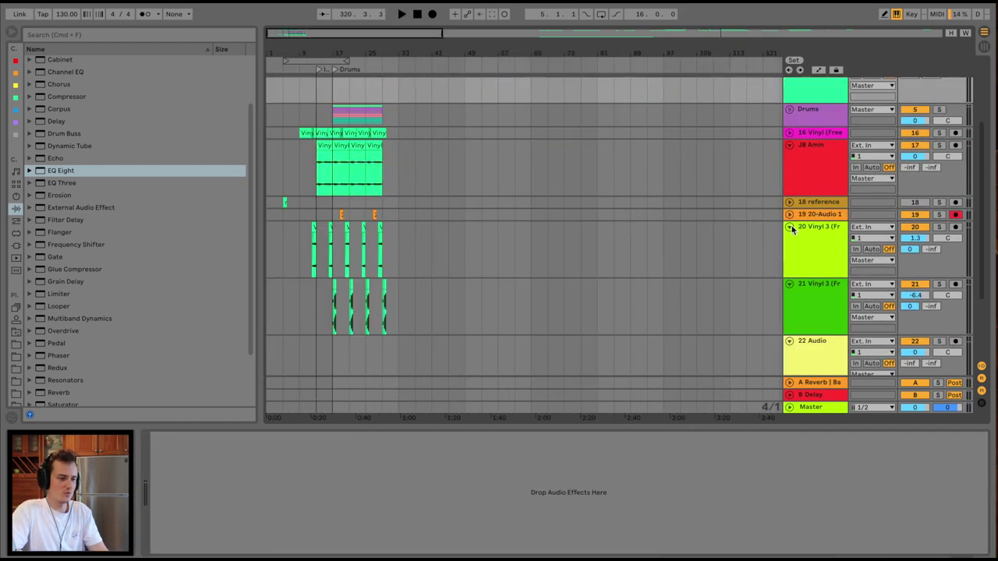
left_click(789, 226)
left_click(789, 238)
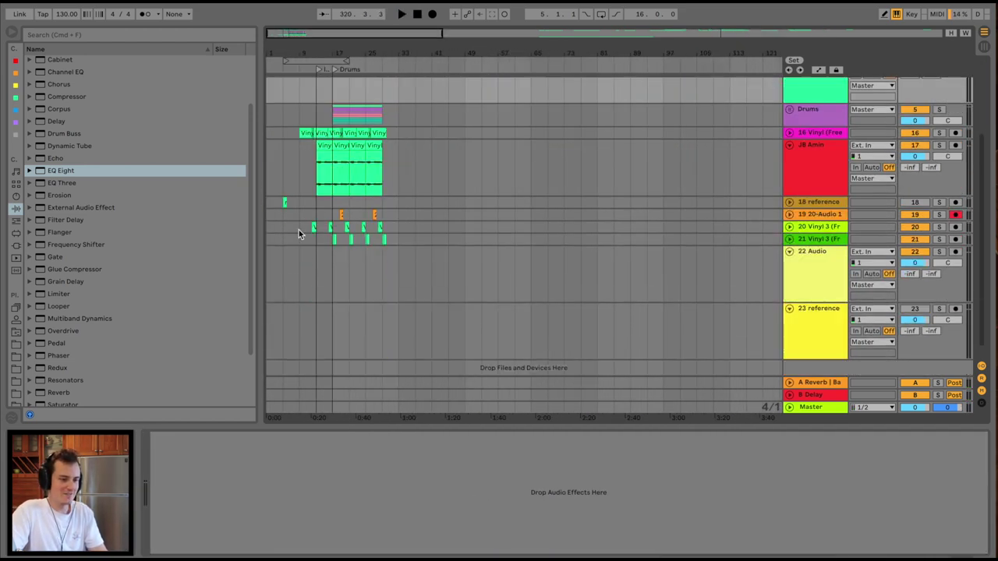
left_click(332, 269)
key("ctrl+v")
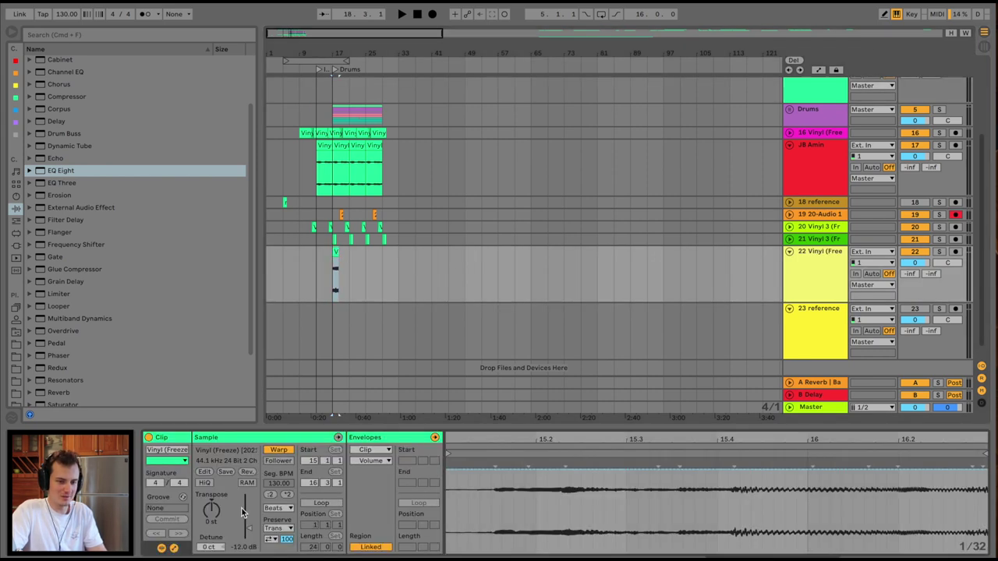
left_click_drag(211, 511, 211, 522)
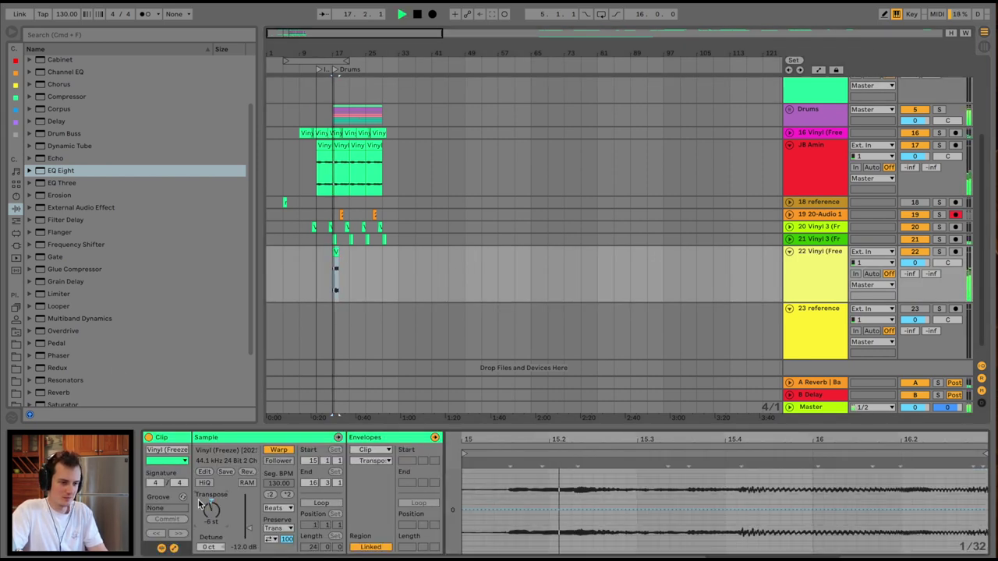
- Add an EQ Eight to track 22 with band 1 as a low cut at 267 Hz and Q 0.58
double_click(43, 170)
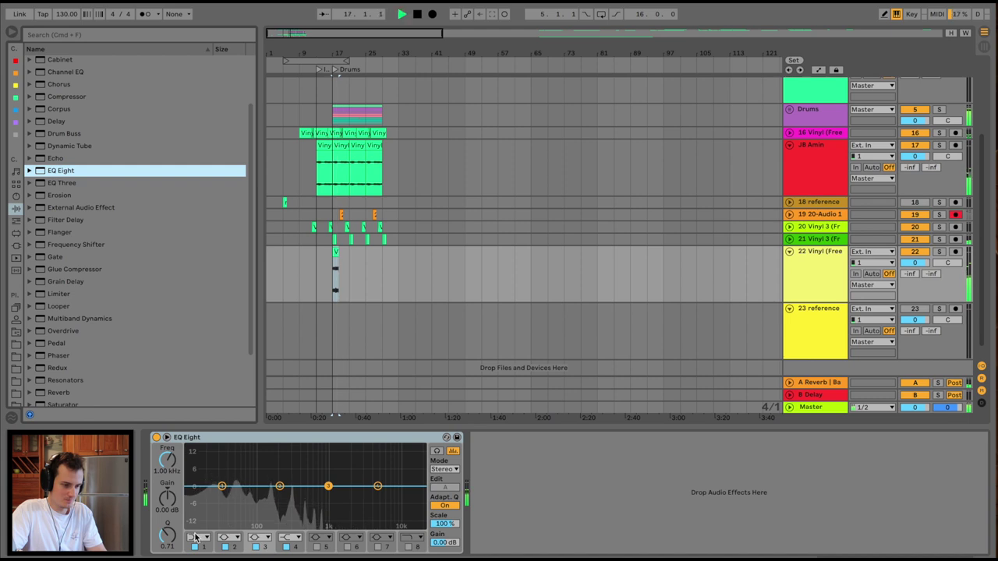
left_click(197, 547)
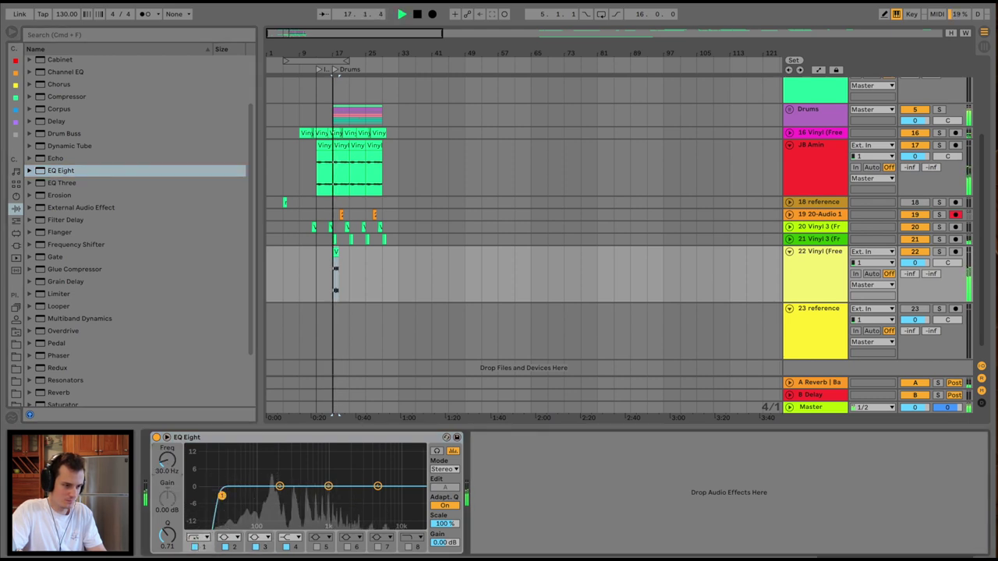
left_click_drag(168, 461, 168, 429)
mouse_move(279, 495)
left_mouse_down()
mouse_move(297, 494)
mouse_move(286, 488)
mouse_move(289, 497)
left_mouse_up()
- Move the track 22 slice to start at bar 16 and fade out its end
left_click_drag(316, 50, 314, 51)
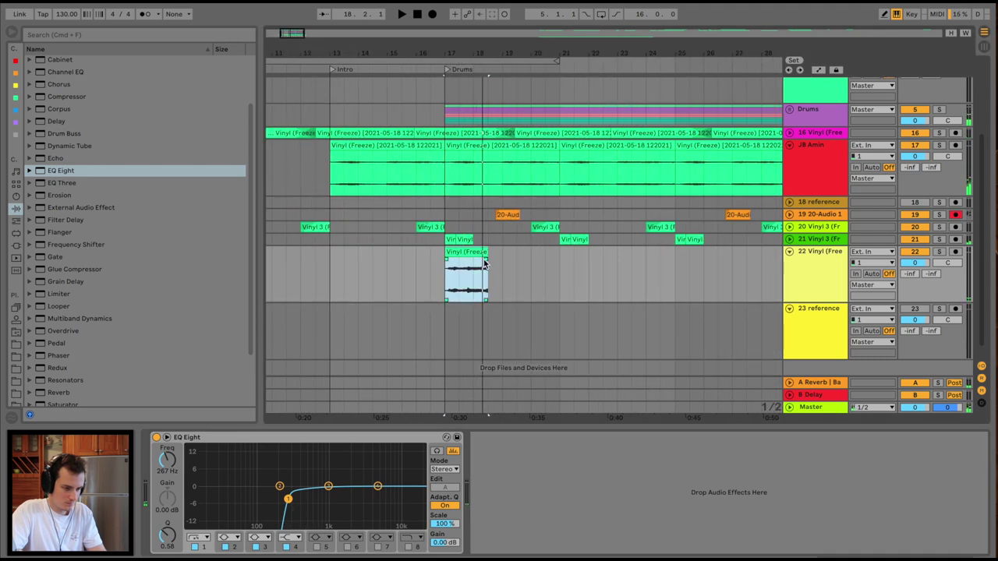
left_click_drag(465, 252, 450, 251)
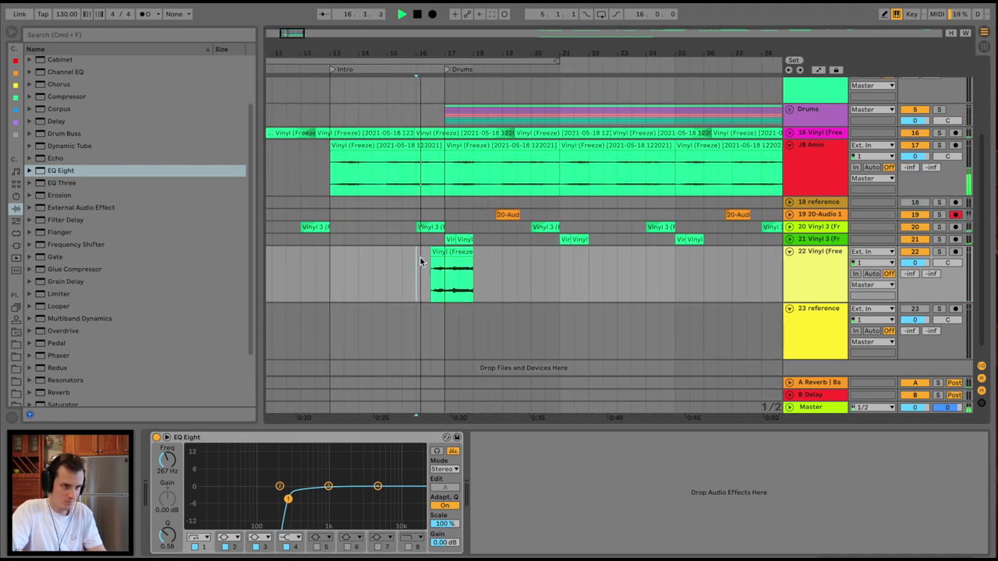
left_click_drag(440, 53, 441, 77)
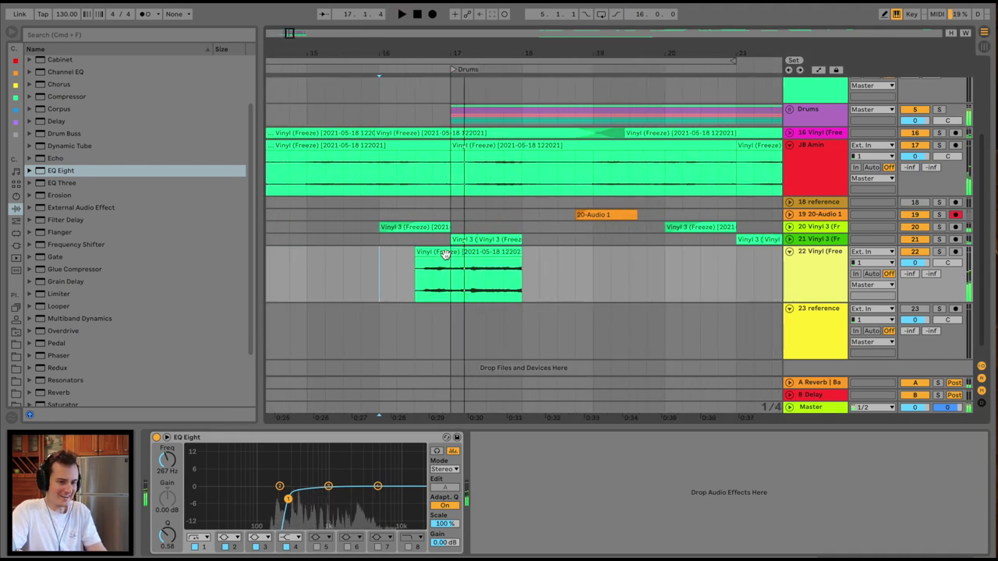
left_click_drag(445, 254, 418, 254)
key("space")
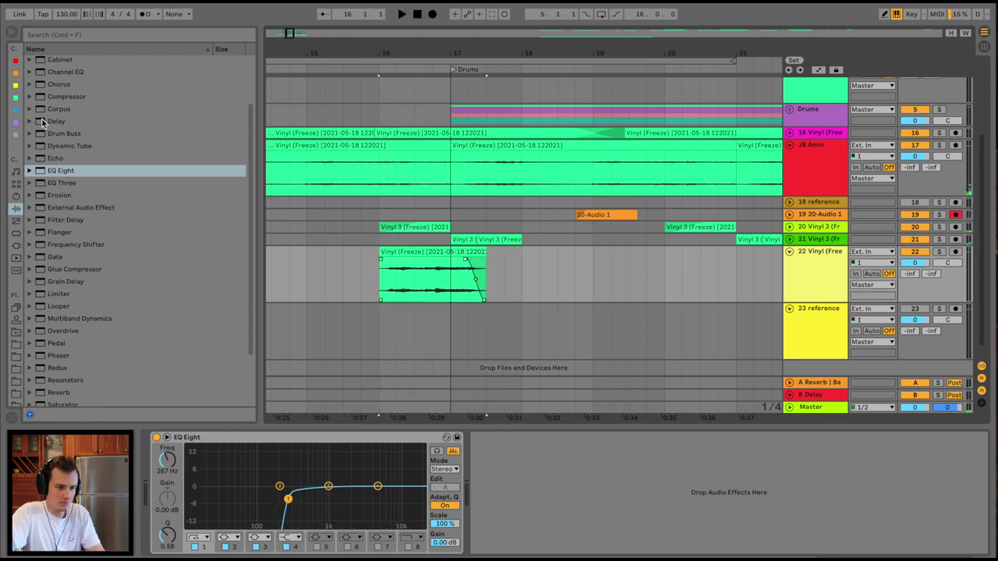
- Add a ping-pong Delay to track 22 with 75% feedback, filter 1.39 kHz, width 2.29, and dry/wet automated from 19% to 49% around bar 17
scroll(52, 163, "up", 2)
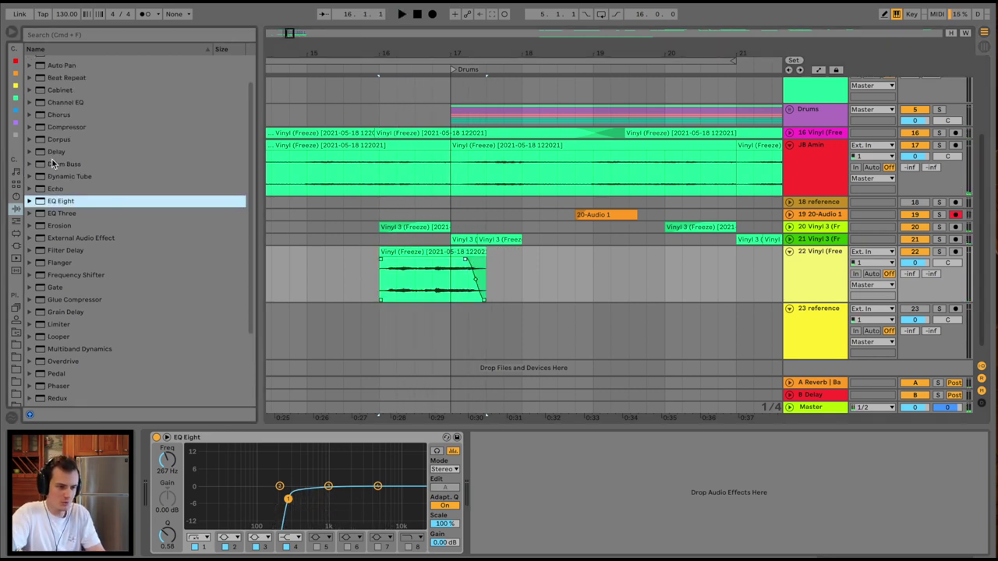
left_click_drag(56, 152, 545, 552)
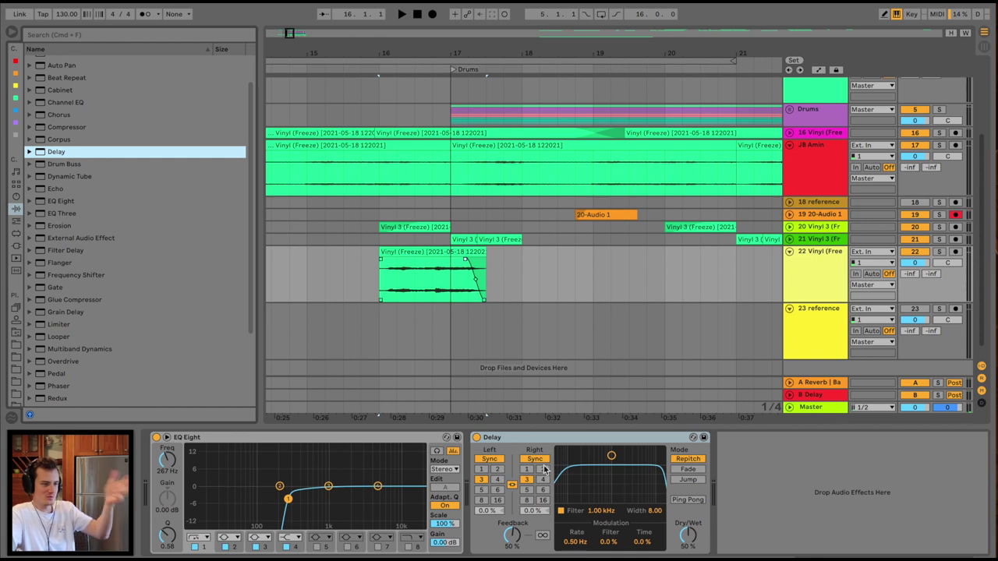
left_click_drag(651, 474, 655, 503)
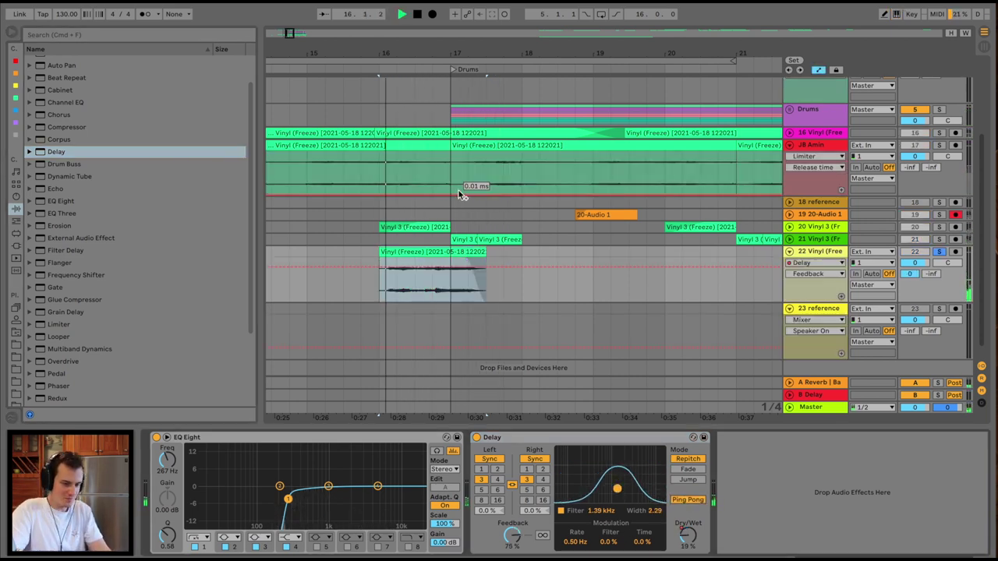
left_click_drag(430, 49, 430, 71)
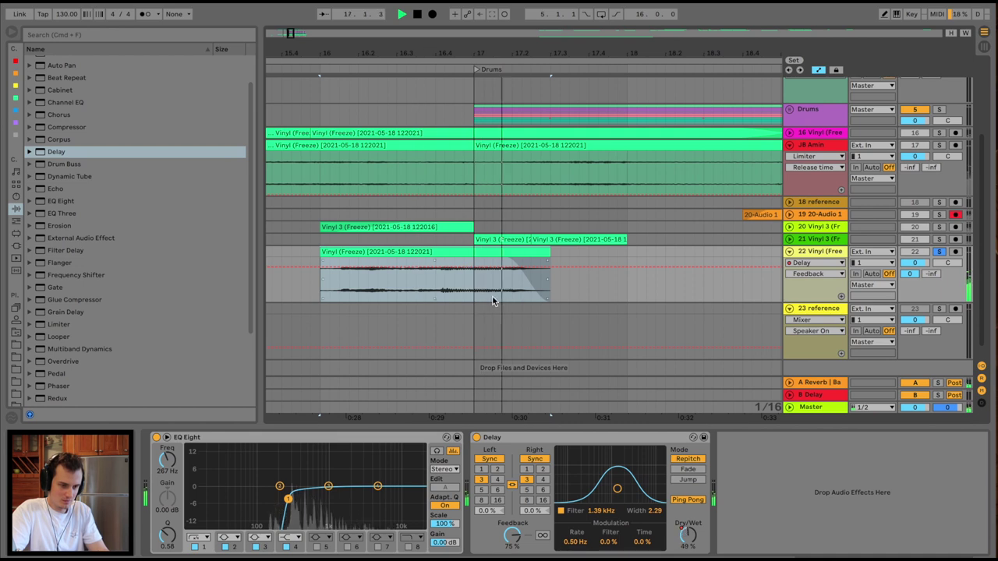
key("a")
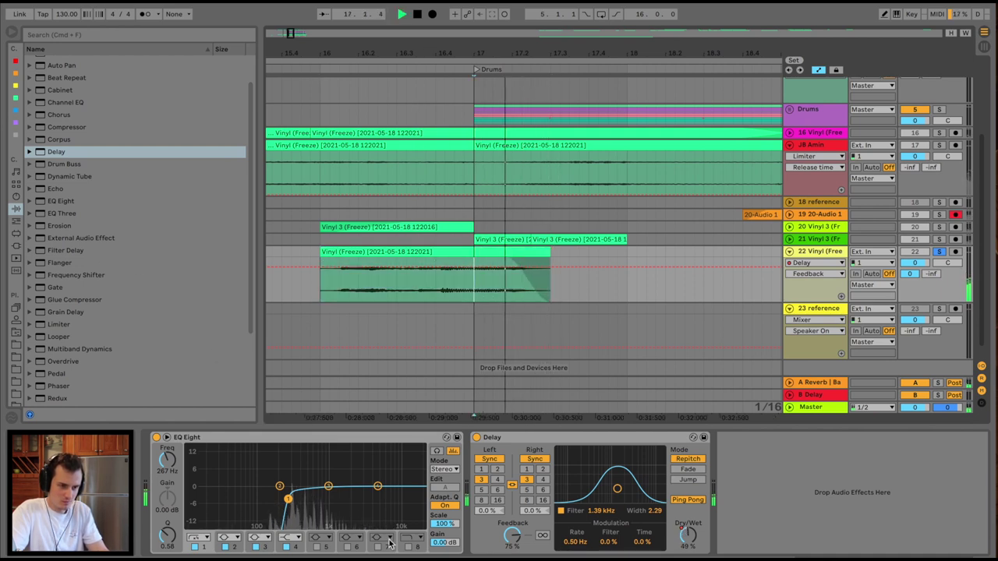
- Enable EQ Eight band 8 as a high cut on track 22 and automate its frequency from 22.0 kHz down to 1.76 kHz at bar 17
left_click(411, 546)
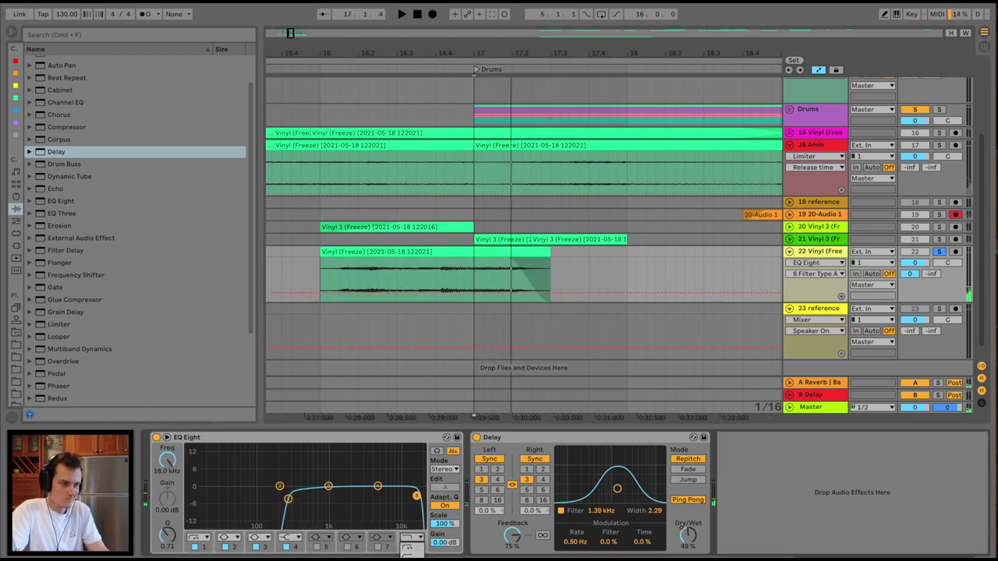
key("space")
left_click_drag(416, 496, 342, 496)
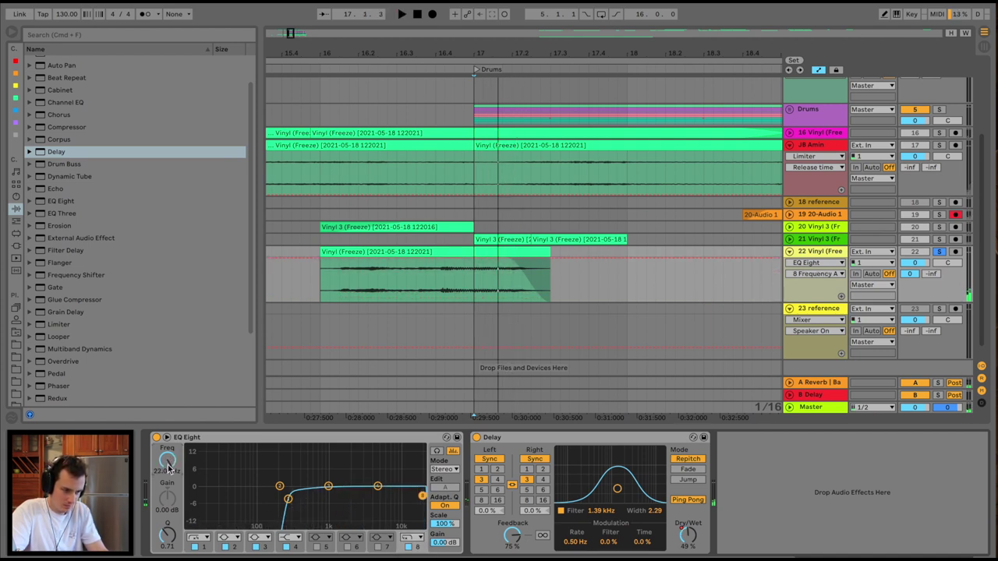
left_click(472, 263)
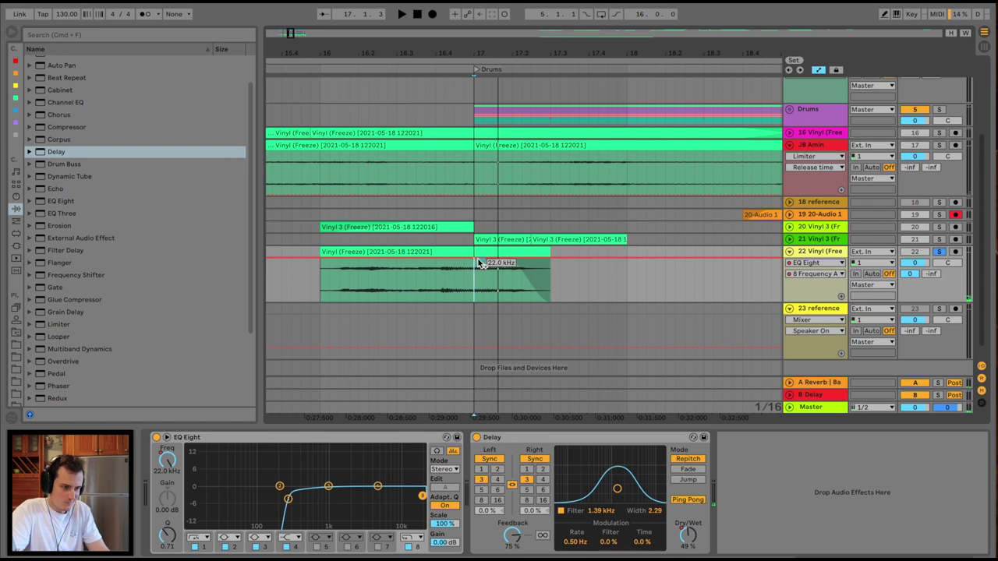
left_click_drag(480, 263, 477, 284)
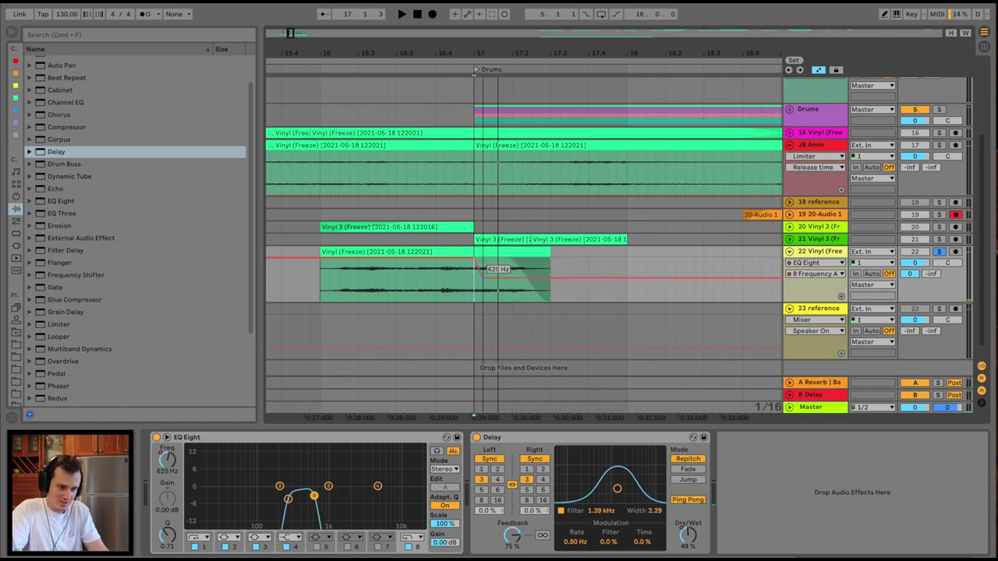
left_click_drag(478, 270, 479, 266)
key("space")
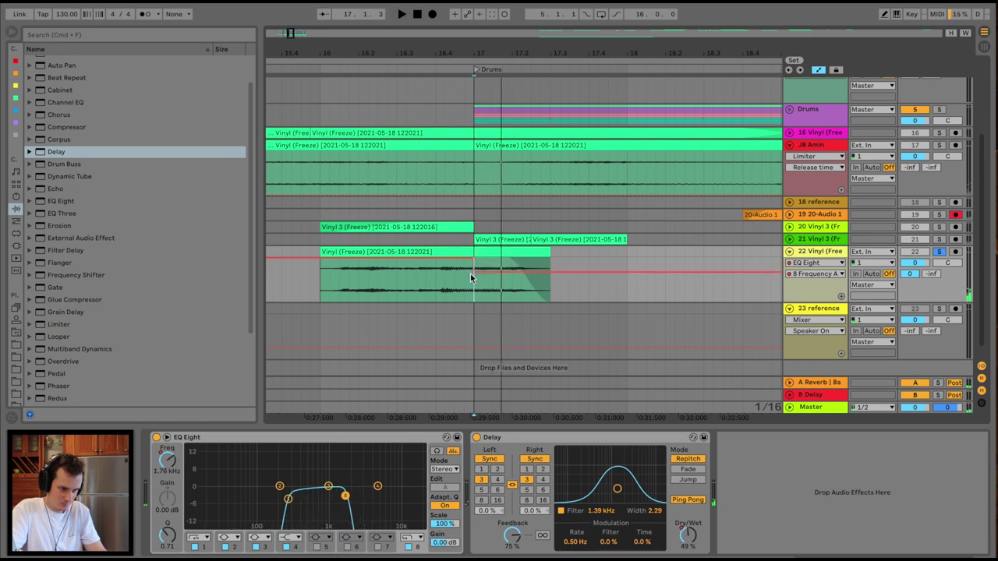
- Slope the high-cut frequency automation down into bar 17, turn off track 22's solo and play the transition into the drums
left_click(310, 281)
key("space")
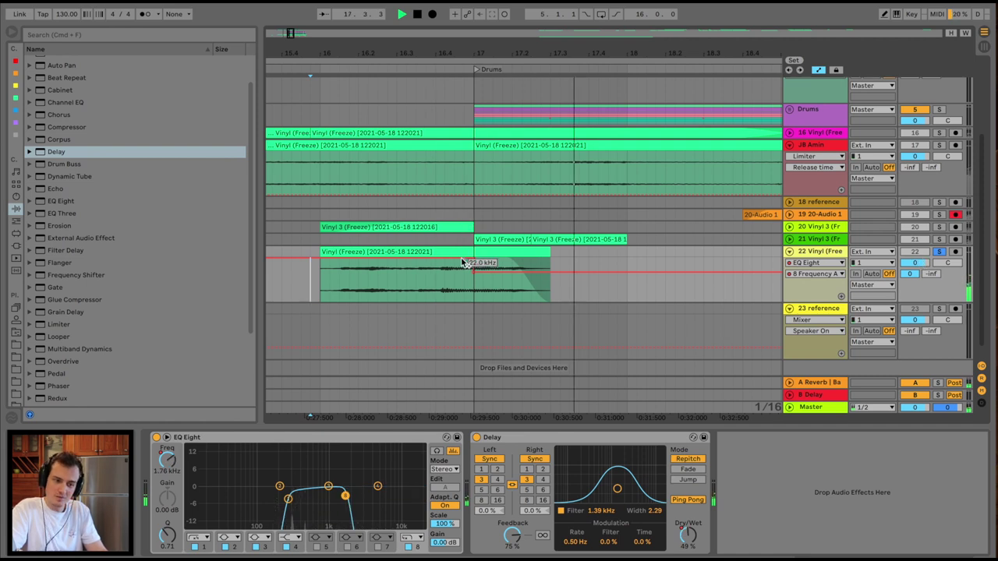
key("space")
left_click_drag(501, 56, 501, 37)
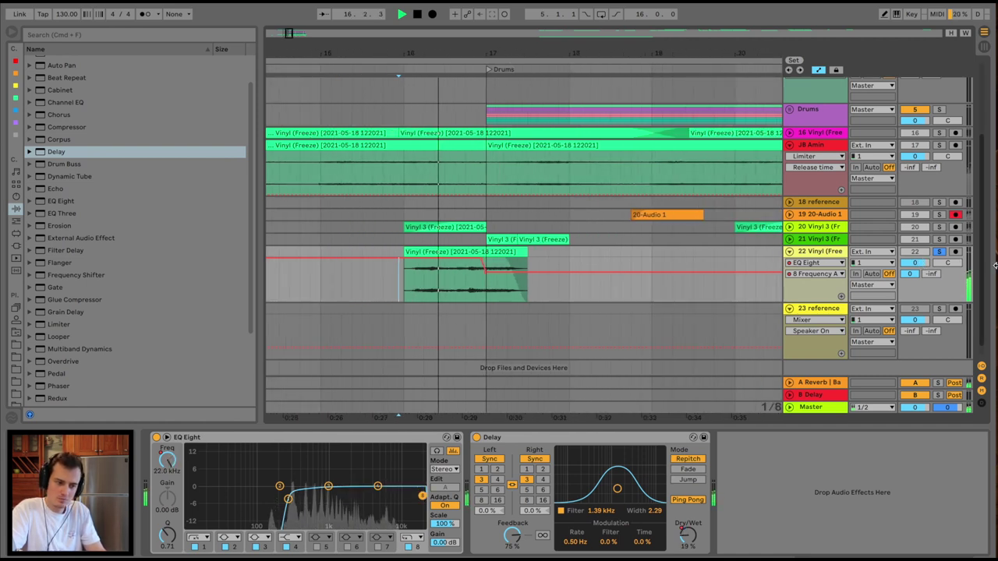
left_click(353, 282)
left_click_drag(473, 58, 474, 53)
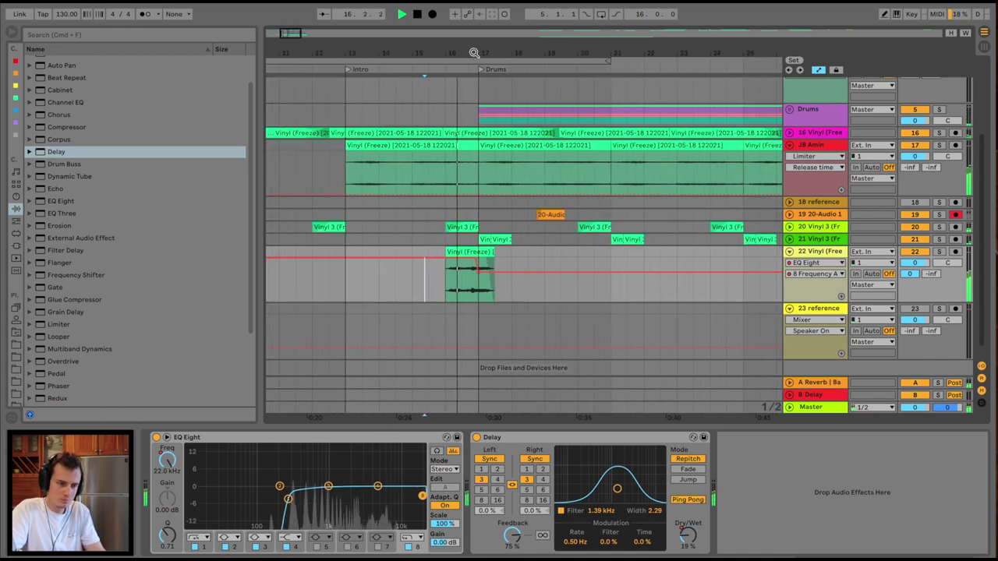
left_click(450, 269)
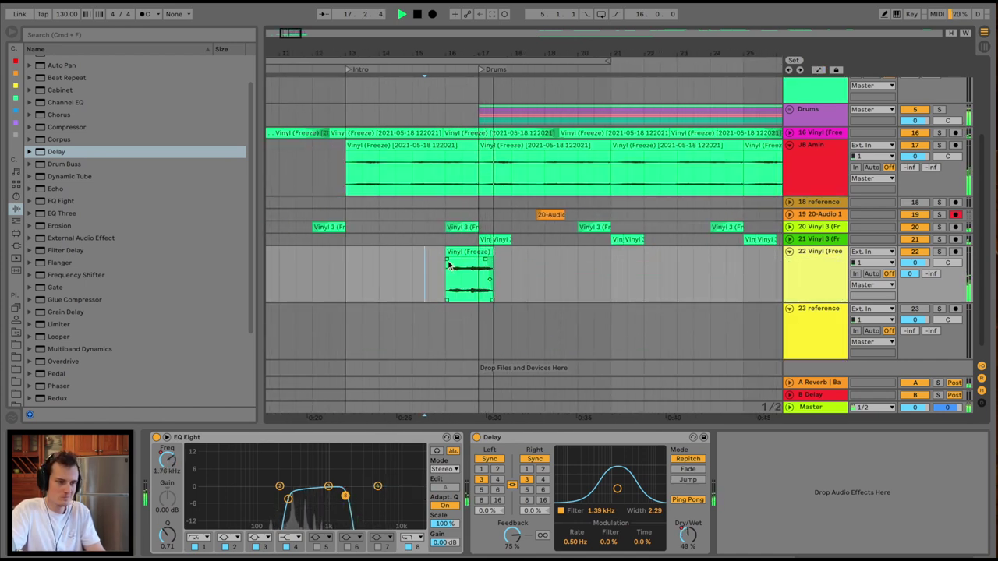
left_click(470, 256)
left_click(471, 289)
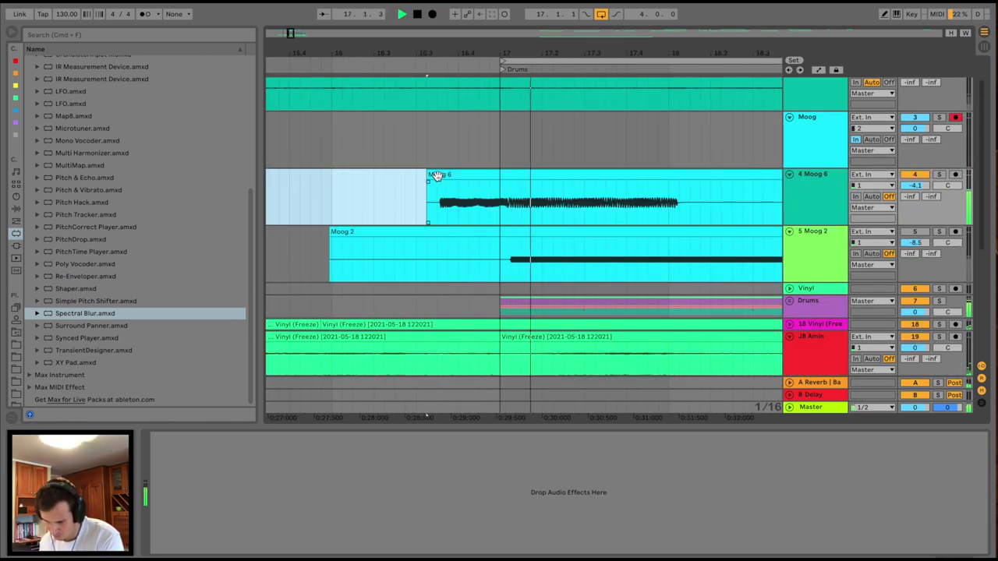
- Split the first Moog 6 clip after its note just past bar 18, fade in its start and play from around bar 15
left_click(442, 175)
left_click(704, 206)
key("space")
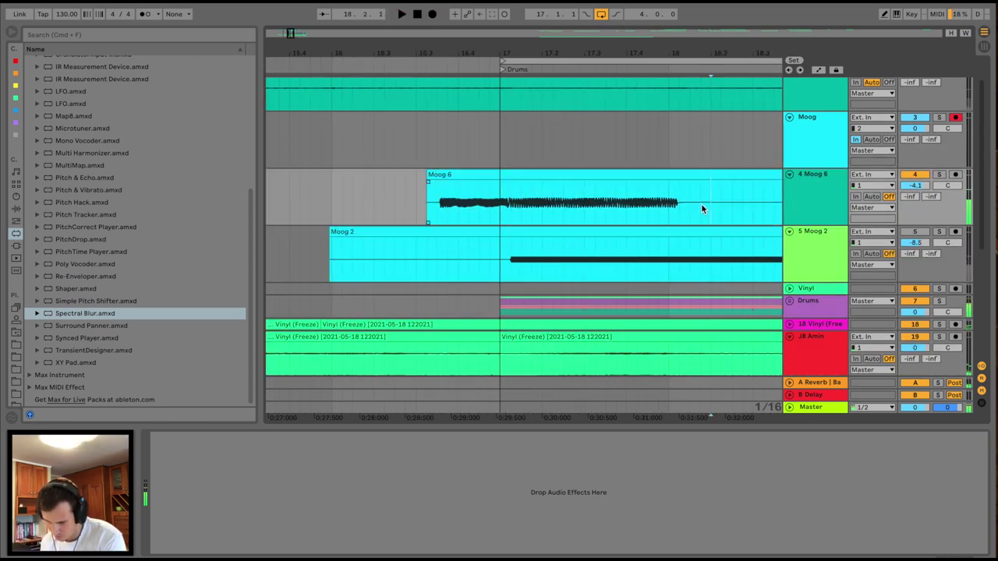
key("super+e")
left_click_drag(647, 178, 640, 178)
left_click(417, 202)
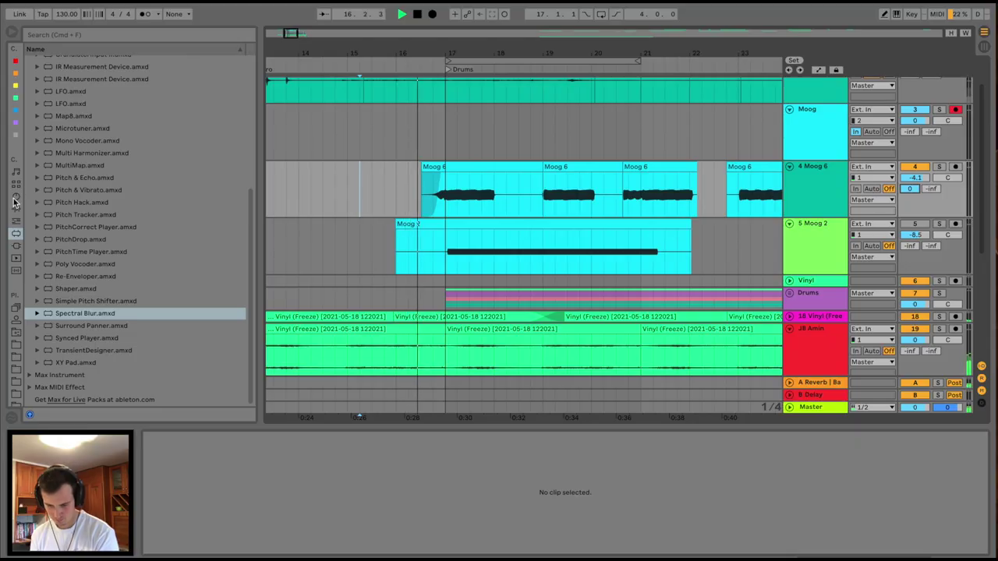
- Add an Overdrive to the Moog 6 track and set its filter to 227 Hz with a bandwidth of 0.50
left_click(15, 208)
left_click(64, 187)
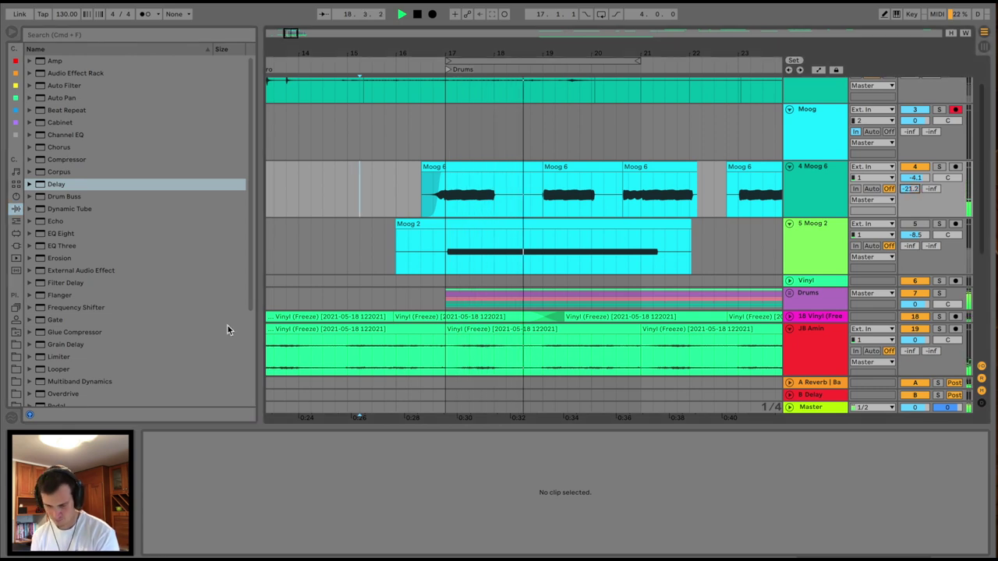
scroll(227, 324, "down", 5)
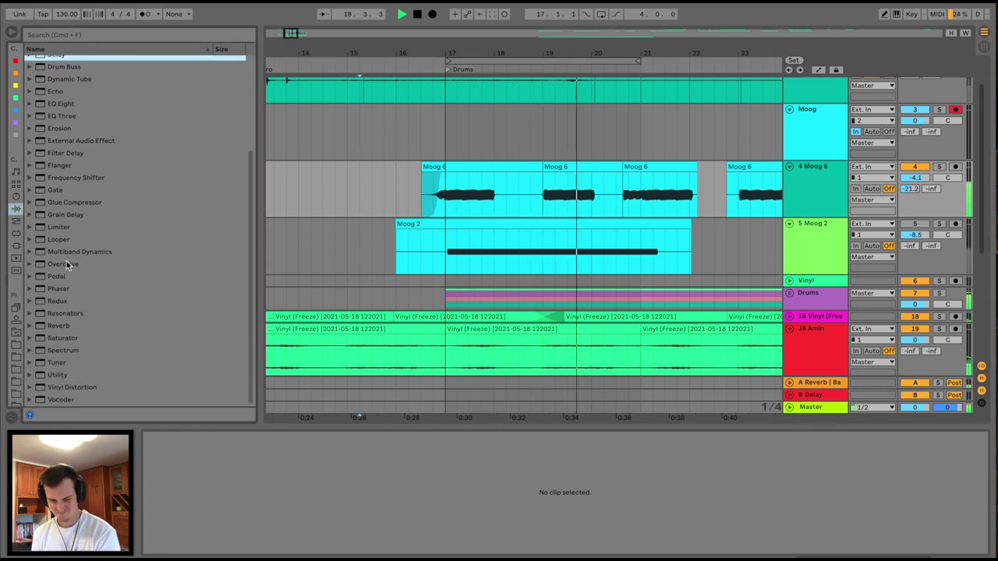
left_click_drag(63, 264, 316, 305)
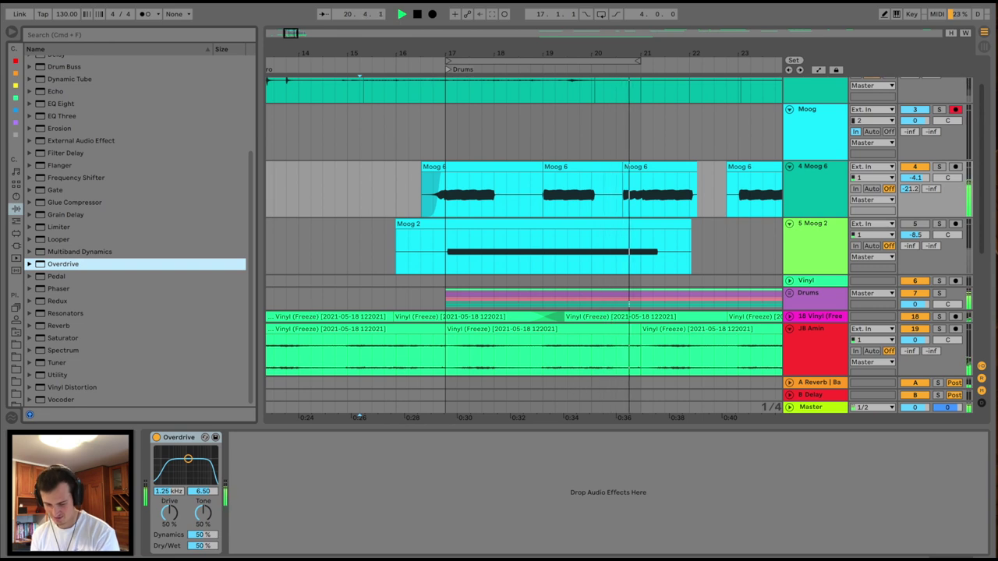
left_click_drag(187, 459, 180, 481)
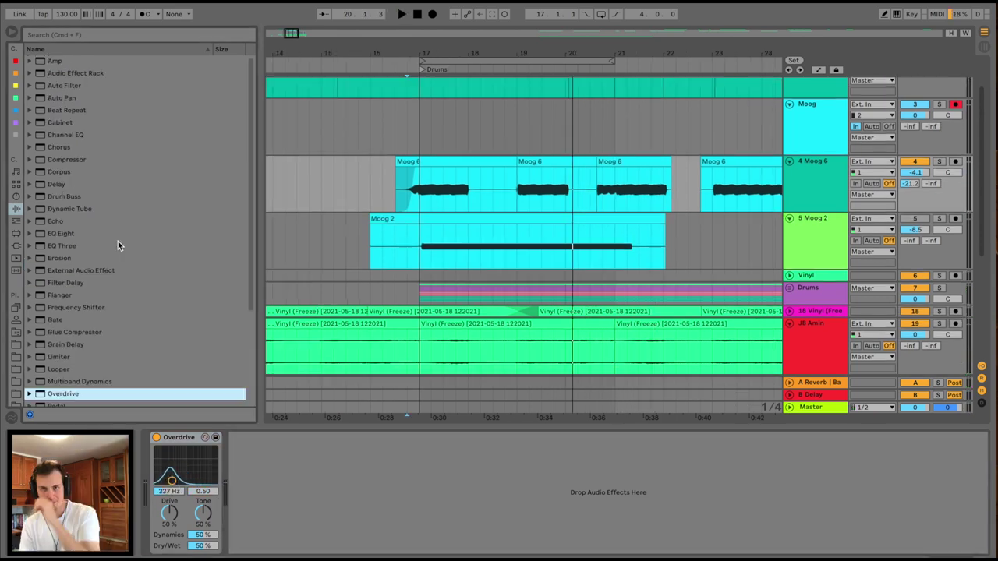
- Add a Compressor after the Overdrive, sidechain it from 13-Mic 0003 and lower its threshold
left_click_drag(62, 159, 474, 218)
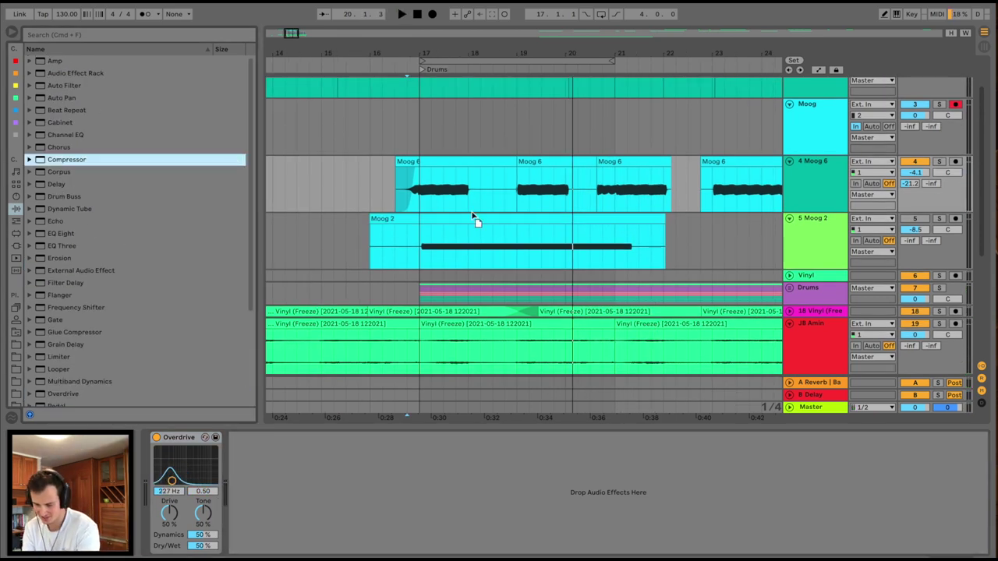
left_click_drag(266, 443, 255, 451)
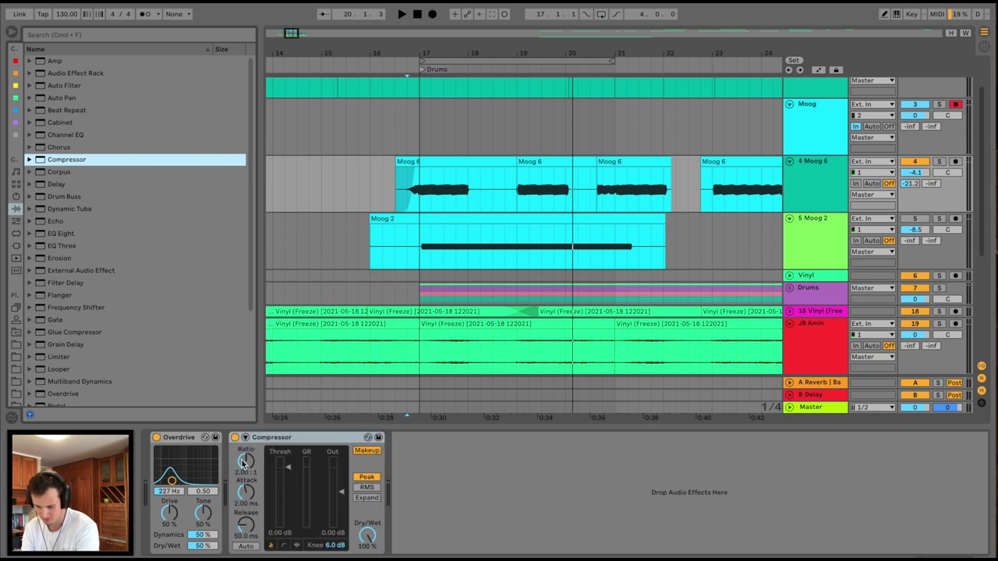
left_click(245, 437)
left_click(254, 451)
left_click(254, 470)
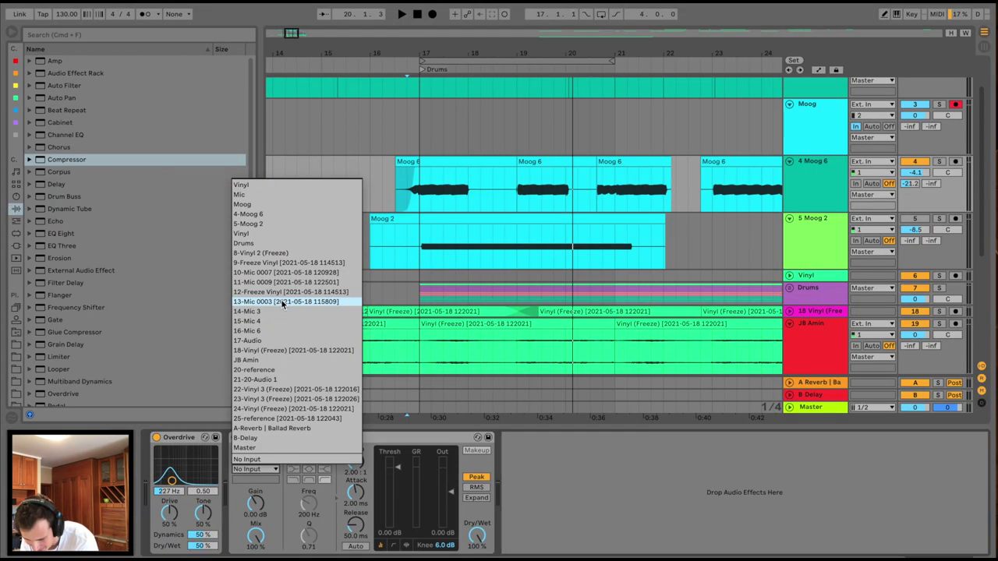
left_click(315, 295)
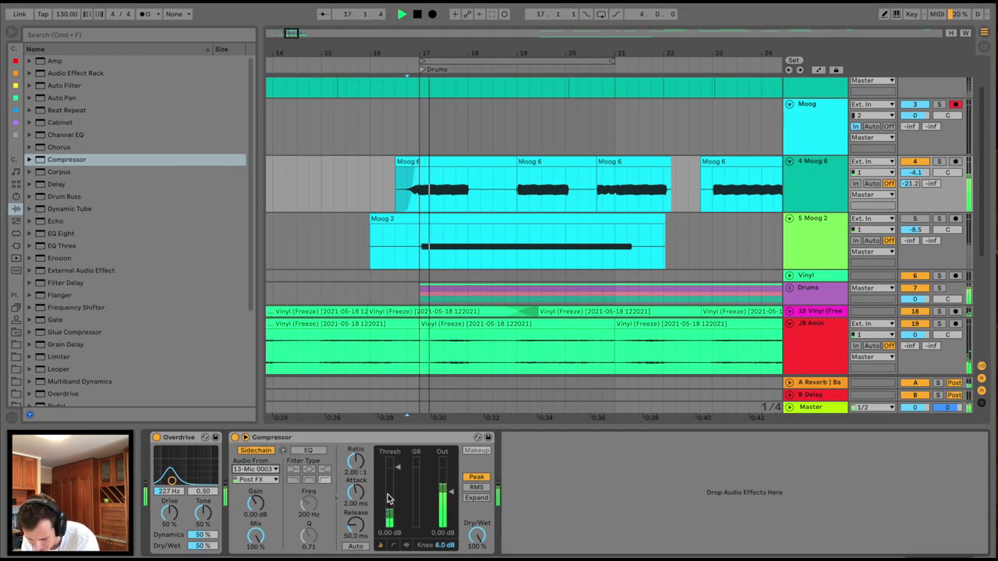
left_click_drag(409, 482, 394, 527)
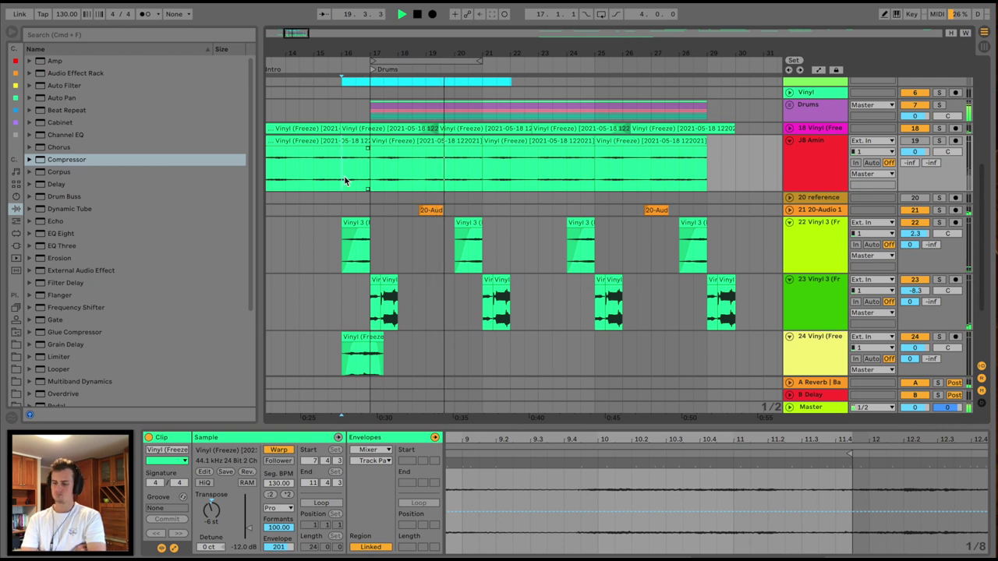
- Transpose the 20-Audio 1 clip just before bar 19 to 24 st while auditioning it
left_click_drag(424, 56, 424, 87)
key("space")
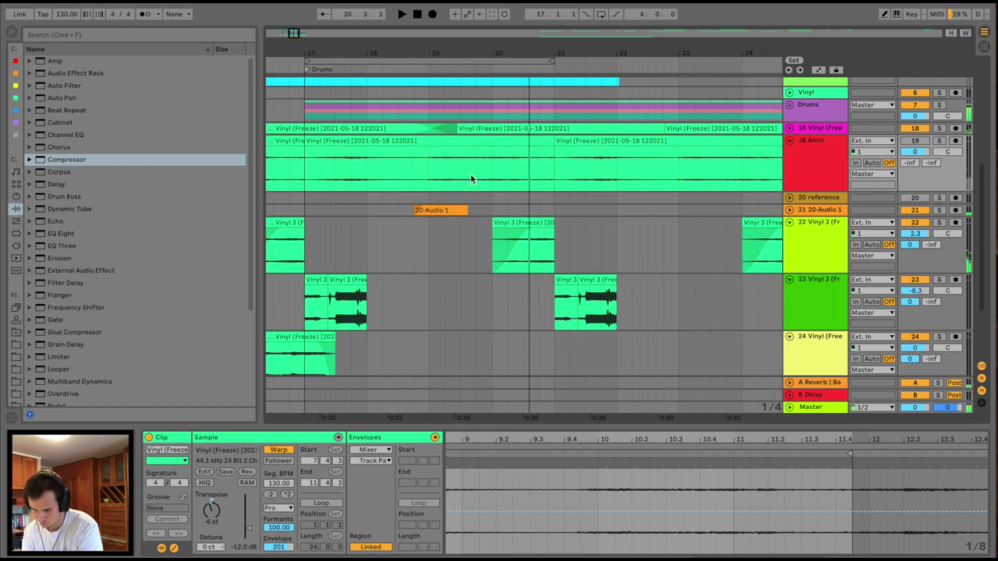
left_click(436, 210)
key("space")
key("space")
left_click(211, 511)
key("space")
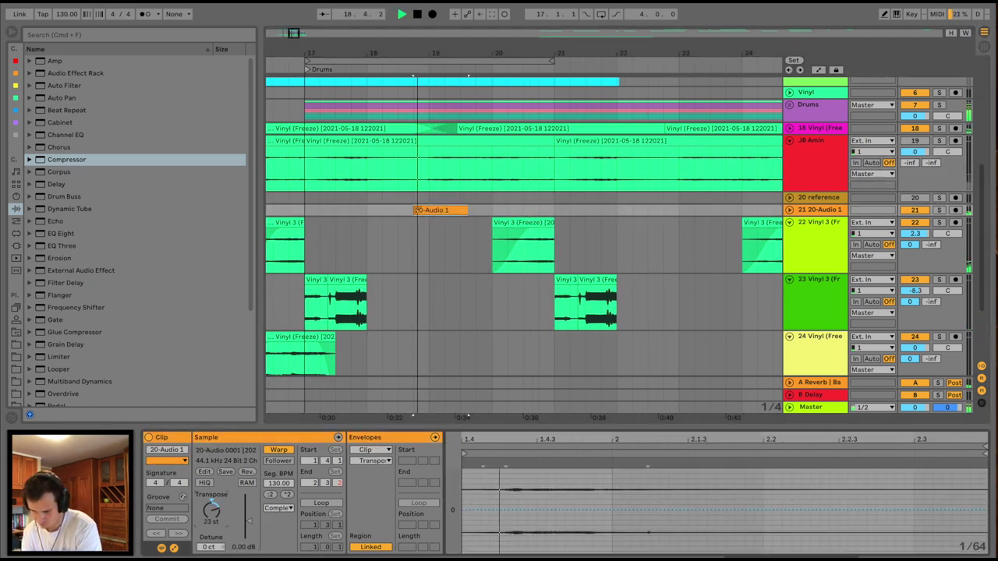
key("space")
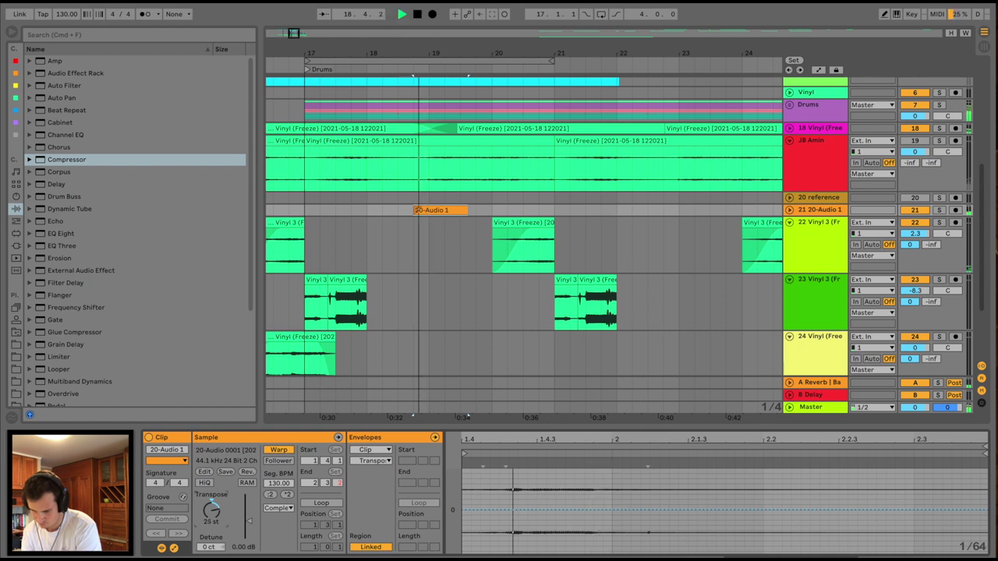
key("space")
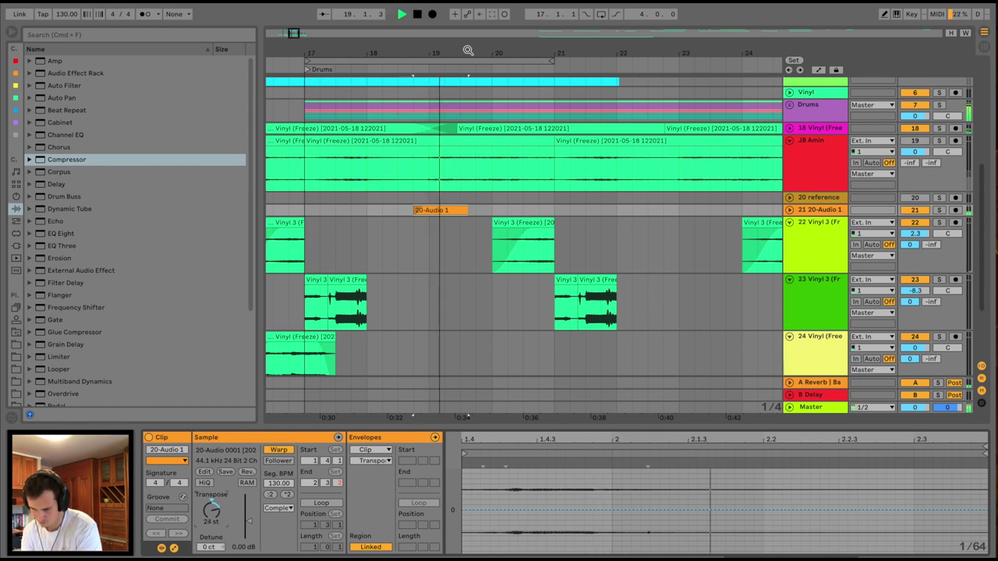
key("minus")
- Transpose the three track 19 vinyl clips from bar 17 to bar 29 to -1 st
scroll(567, 212, "right", 5)
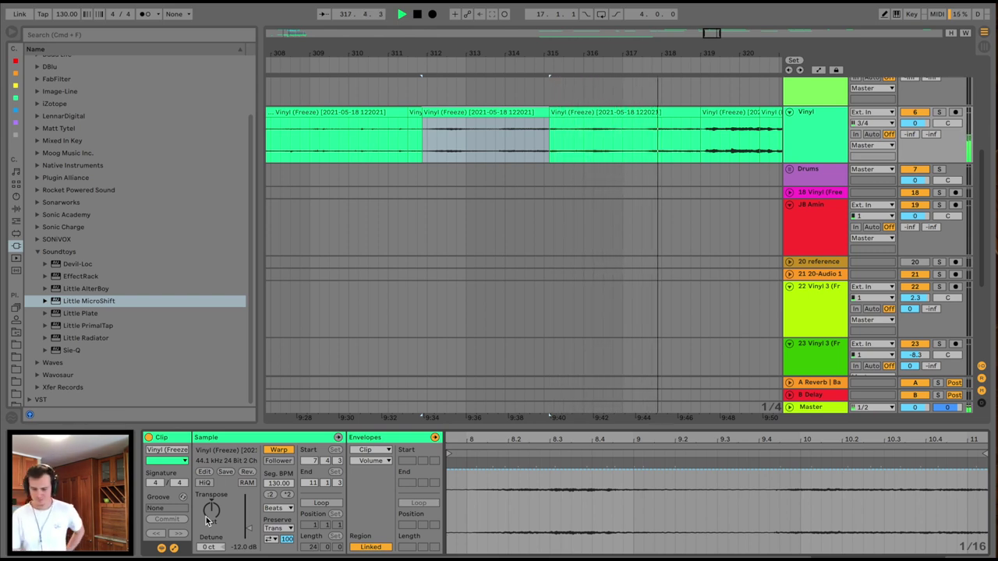
scroll(333, 226, "left", 15)
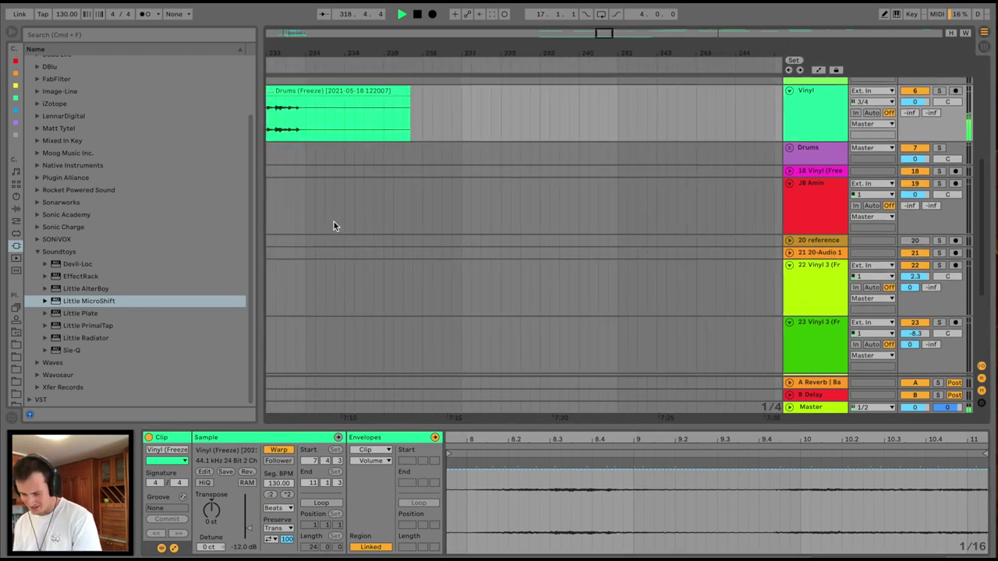
scroll(333, 226, "left", 15)
key("space")
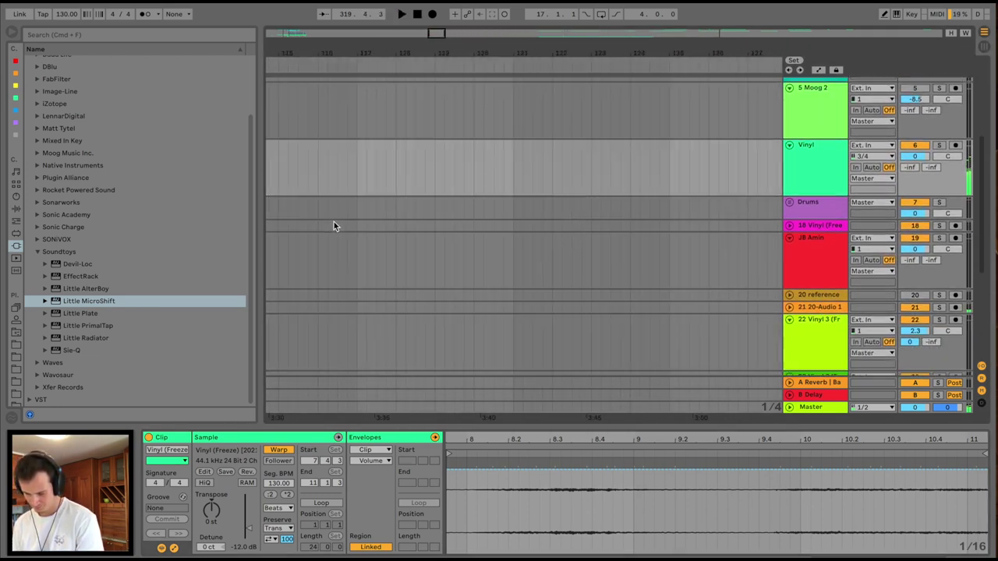
scroll(333, 226, "left", 10)
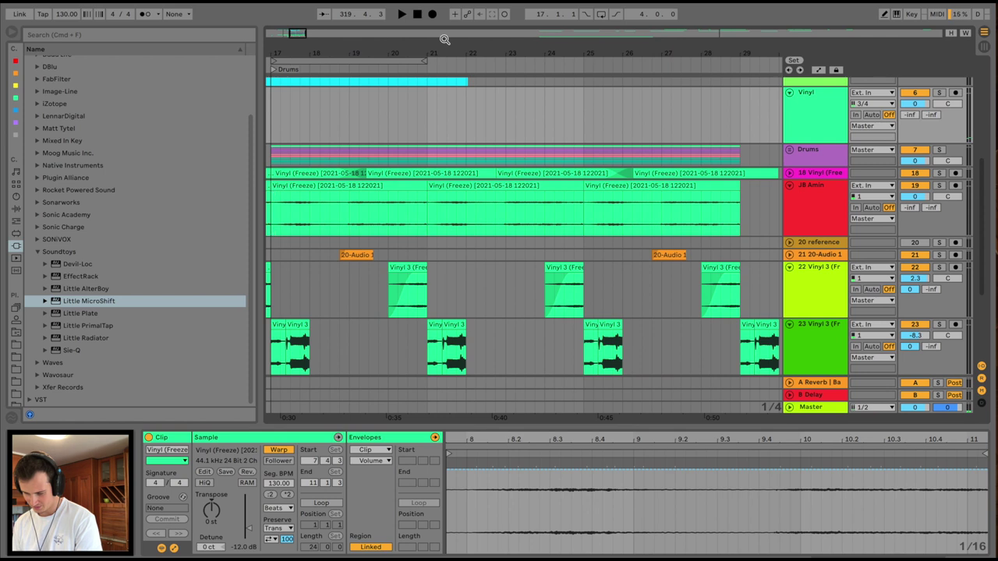
left_click_drag(298, 34, 296, 22)
left_click(329, 188)
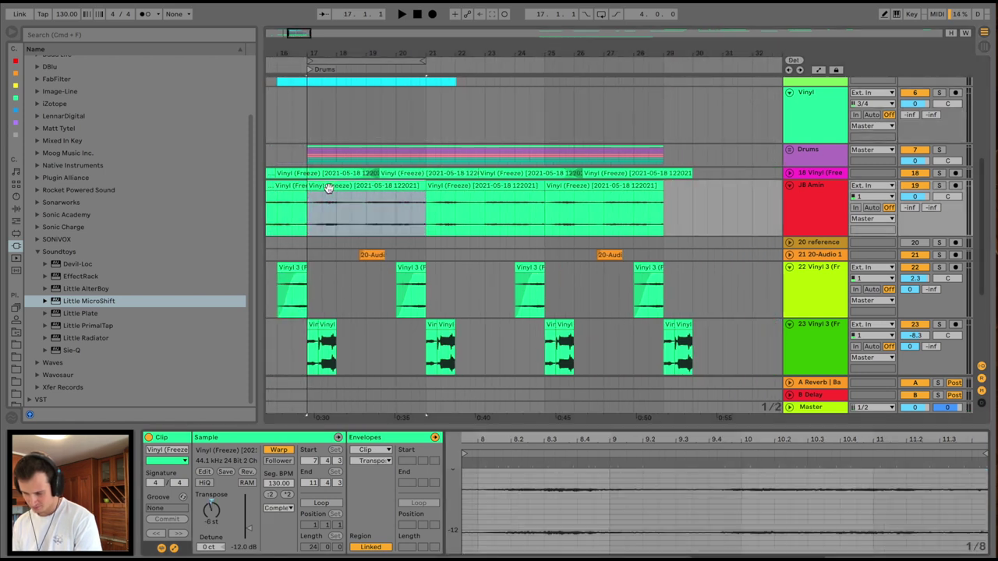
left_click(630, 180, "shift")
left_click_drag(224, 511, 224, 491)
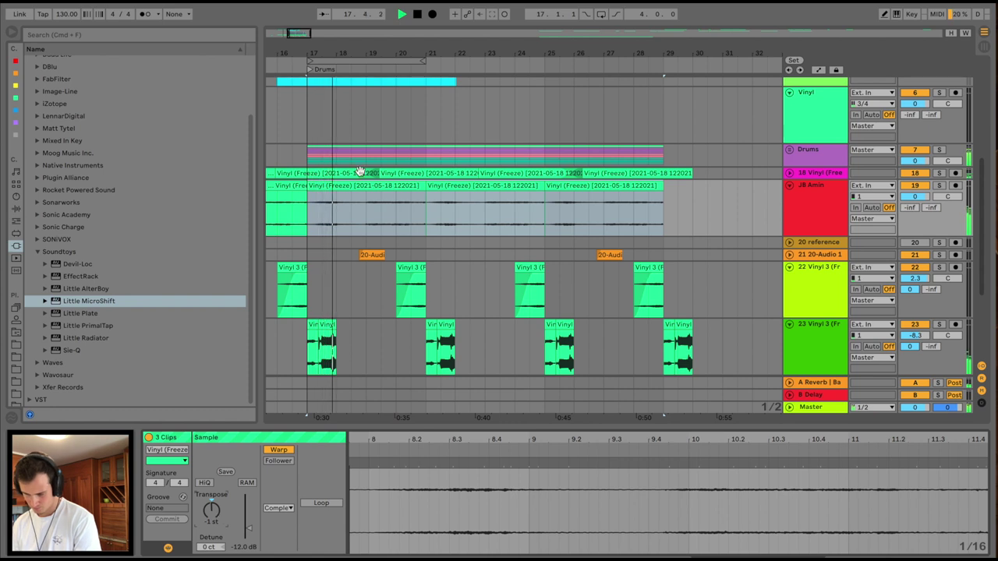
- Adjust the transpose of the track 19 vinyl clips, starting from the intro clip at bar 13
scroll(391, 217, "left", 4)
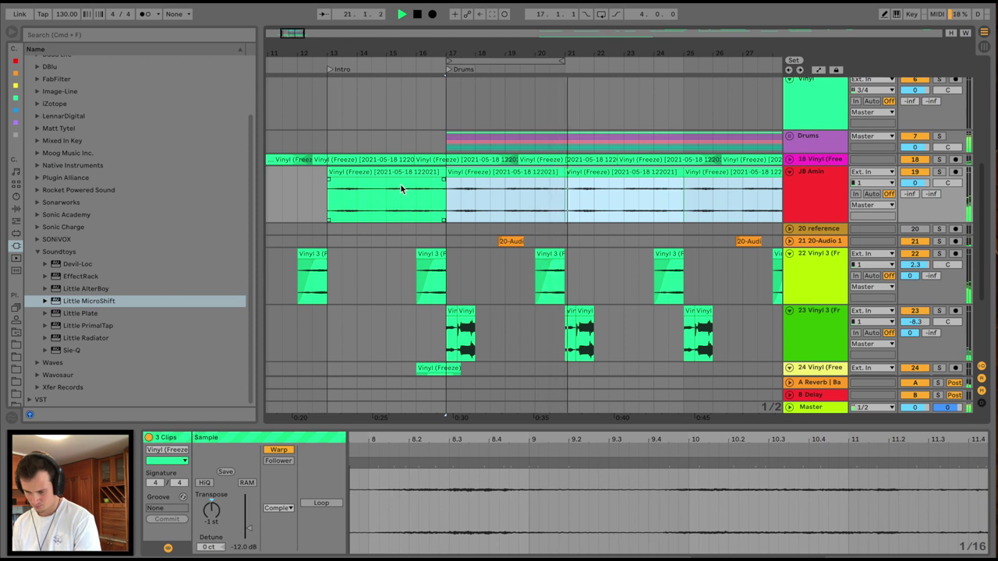
left_click(400, 183)
left_click(389, 173)
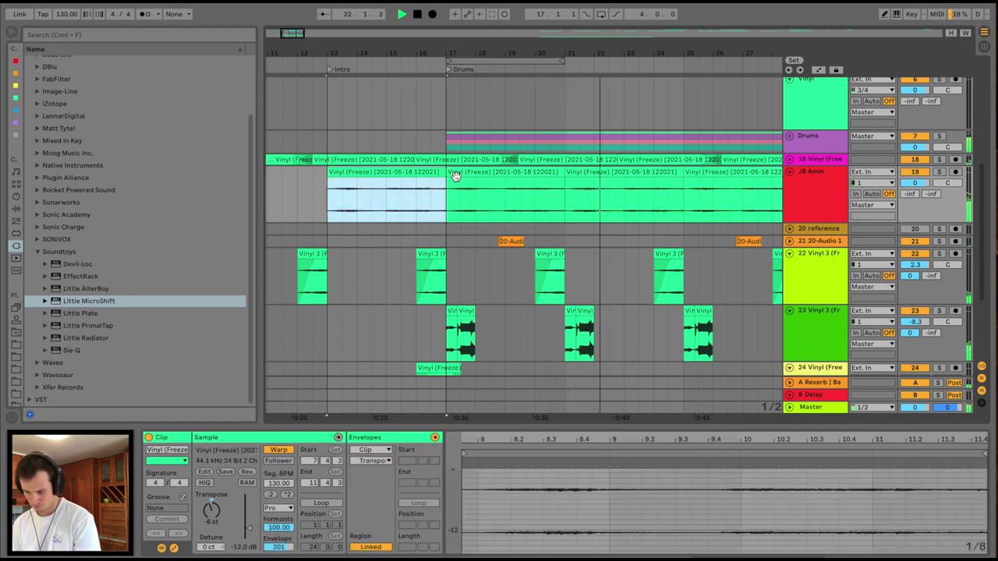
left_click(217, 512)
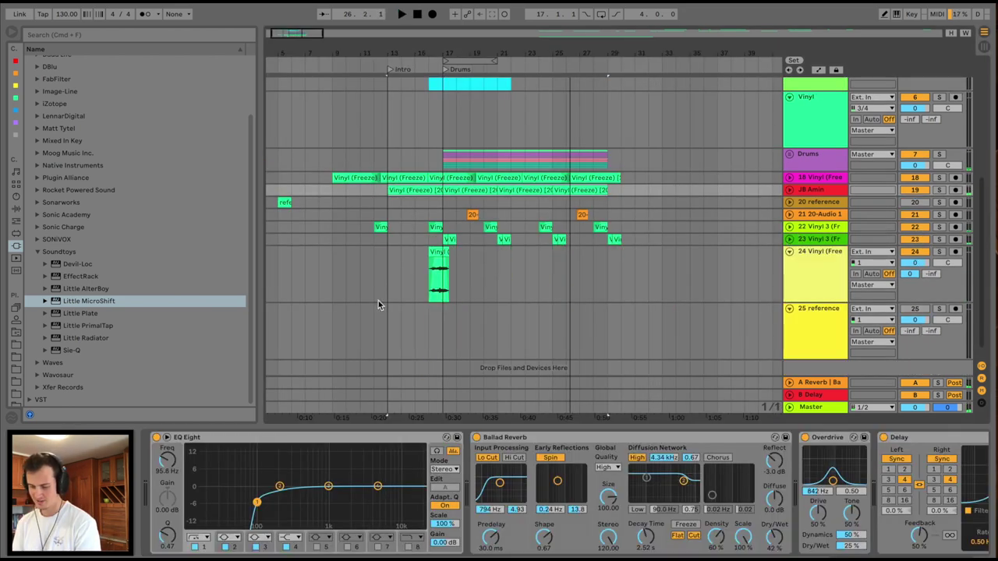
- Add Mixed In Key SE to track 19 and play the track soloed to detect its key
left_click(790, 252)
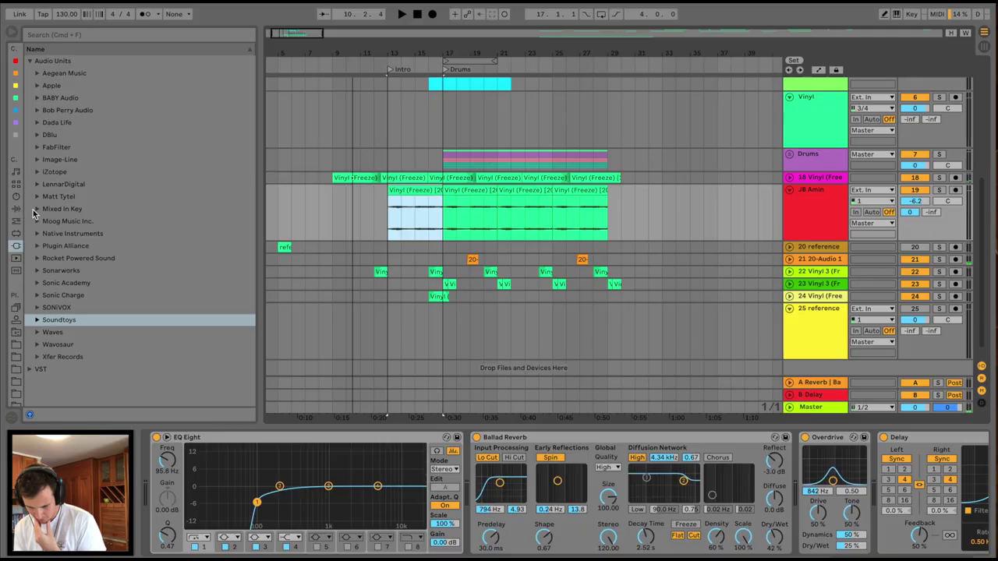
left_click(36, 210)
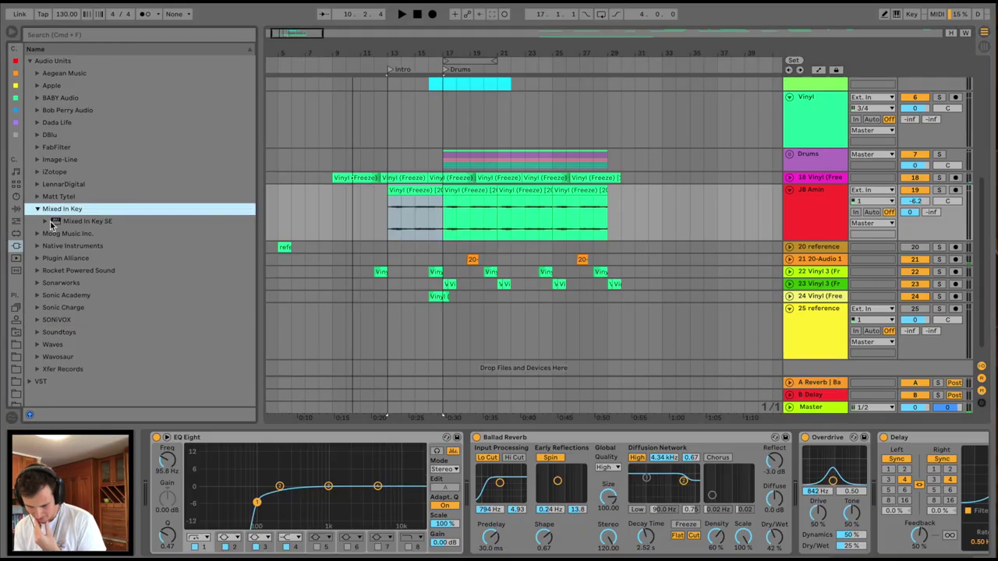
left_click_drag(53, 222, 403, 206)
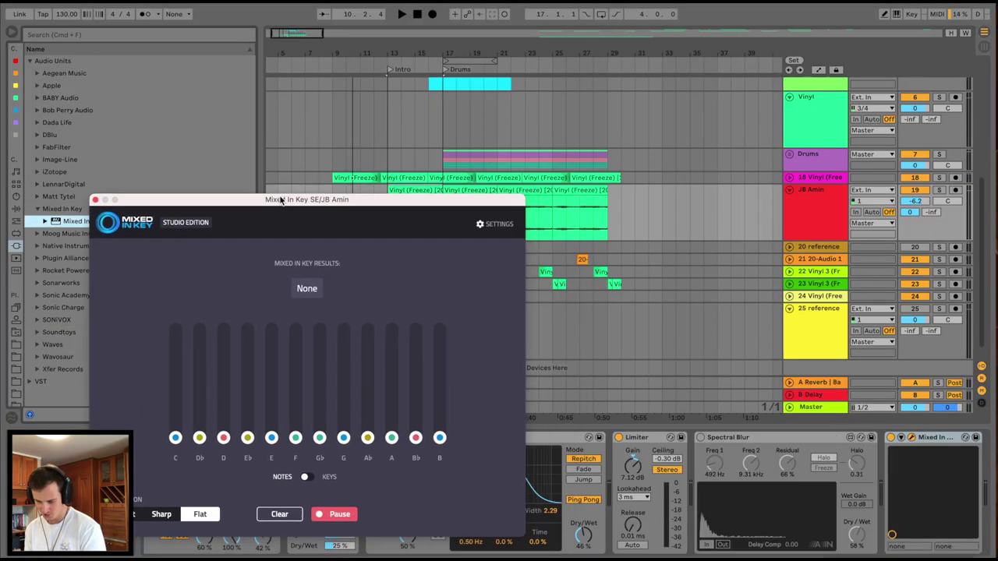
left_click_drag(264, 262, 226, 236)
left_click(941, 192)
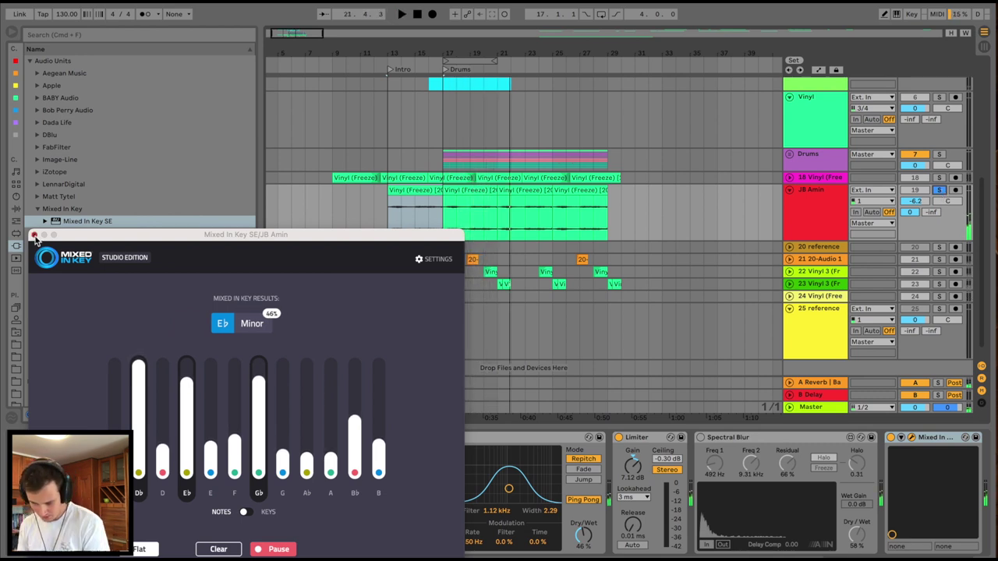
left_click(34, 235)
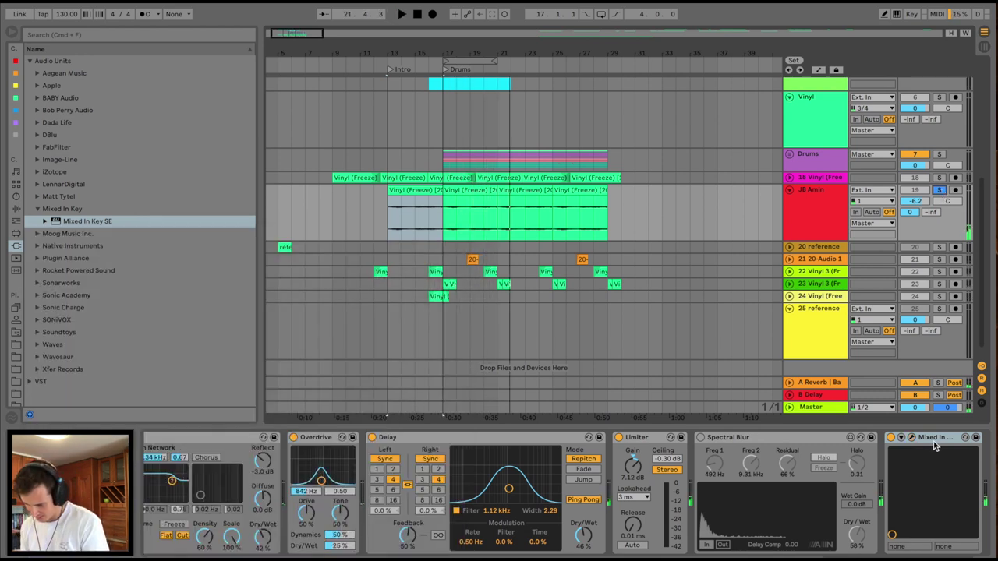
- Put Mixed In Key SE on track 24, solo the track and play its bar 16 slice to detect the key
left_click(438, 297)
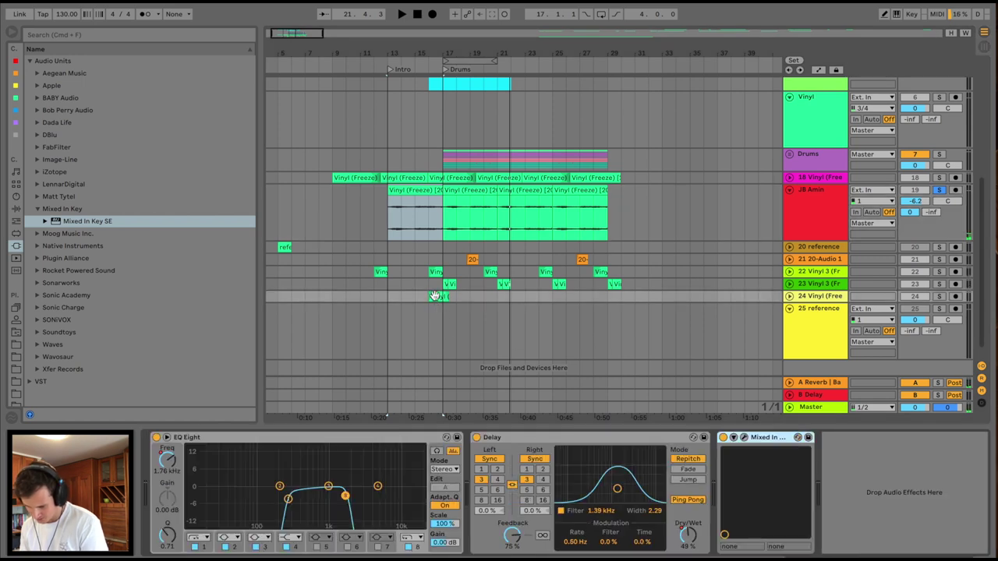
key("space")
left_click(789, 297)
key("space")
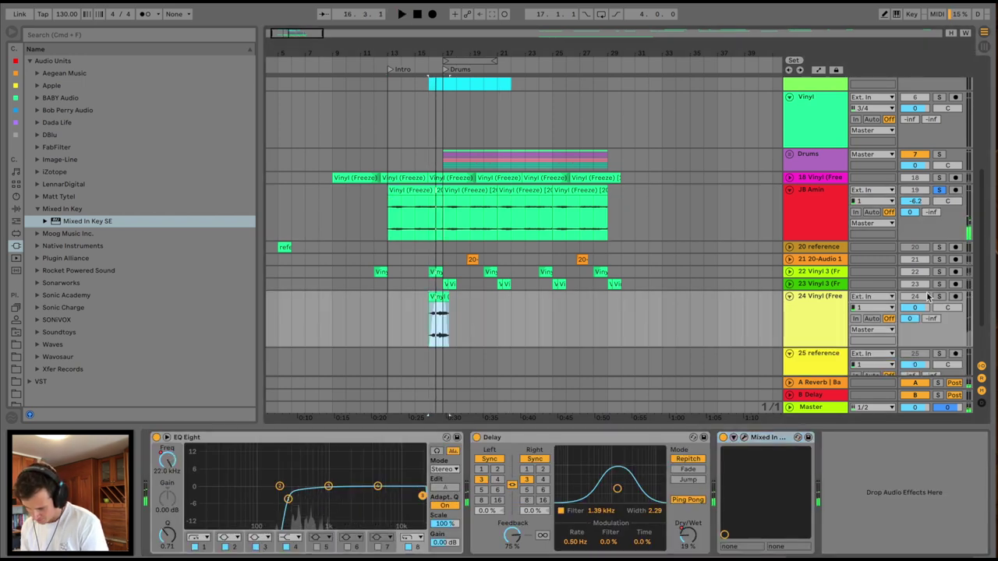
key("space")
key("space")
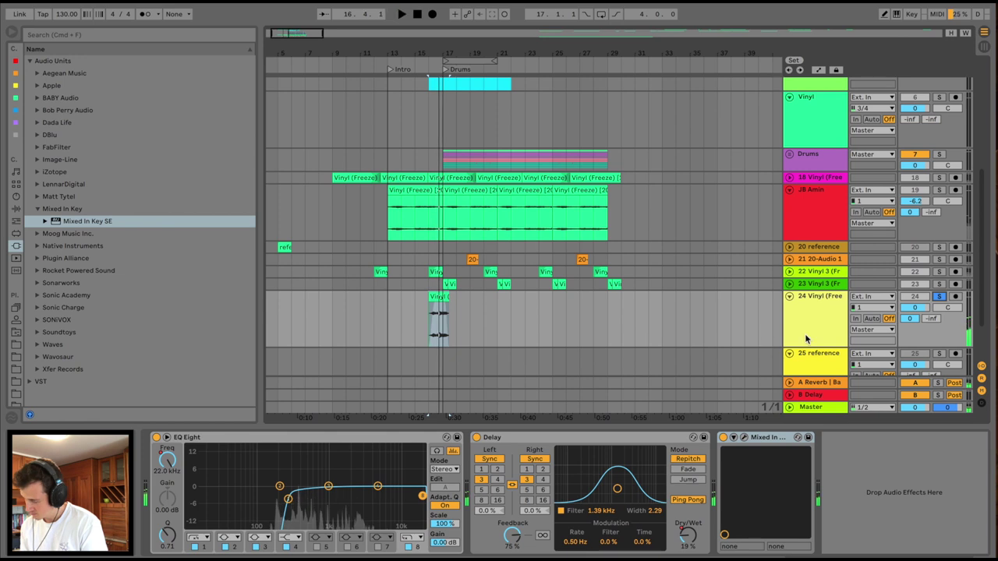
left_click(795, 333)
left_click(768, 438)
key("space")
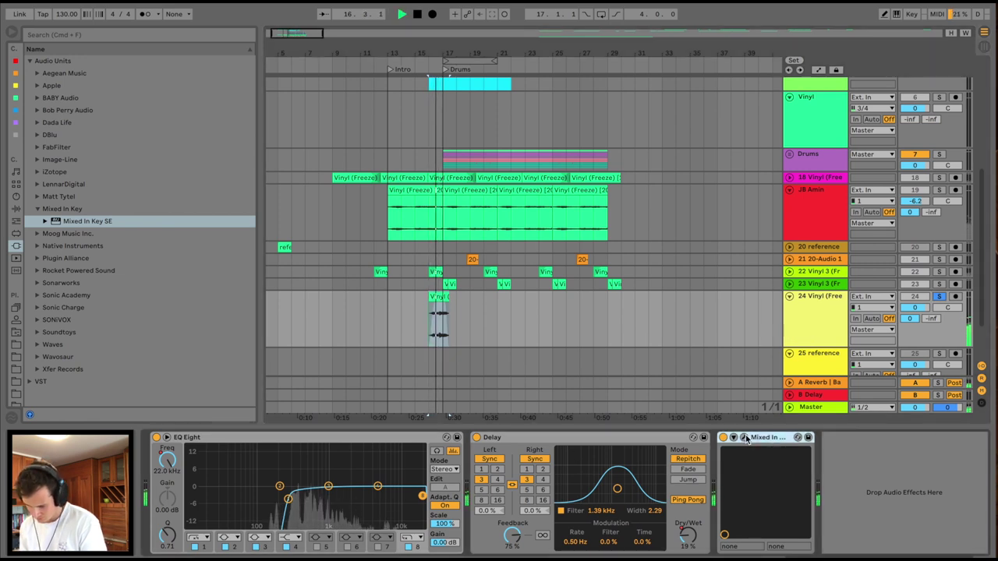
left_click(744, 439)
key("space")
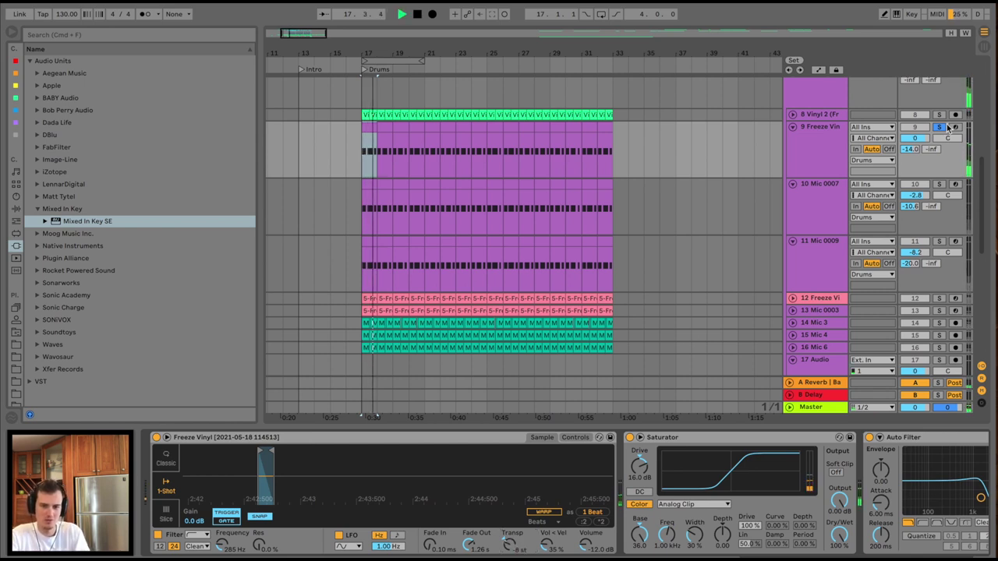
- Turn off the solo on track 9 Freeze Vinyl to hear the full mix
left_click(939, 127)
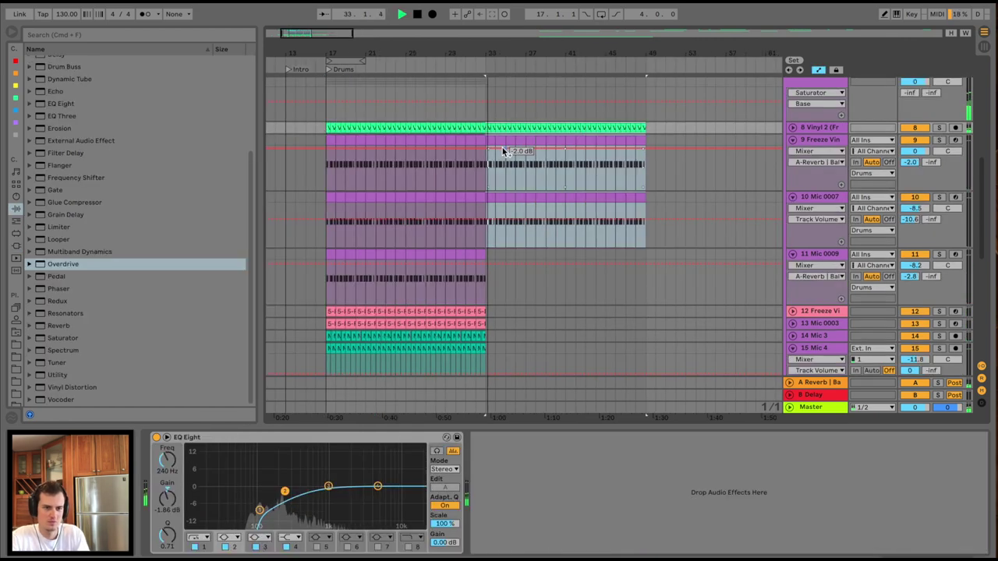
- Duplicate the bar 17 to 33 clips of drum tracks 12 Freeze Vinyl and 13 Mic 0003 so they continue from bar 33
scroll(503, 148, "right", 2)
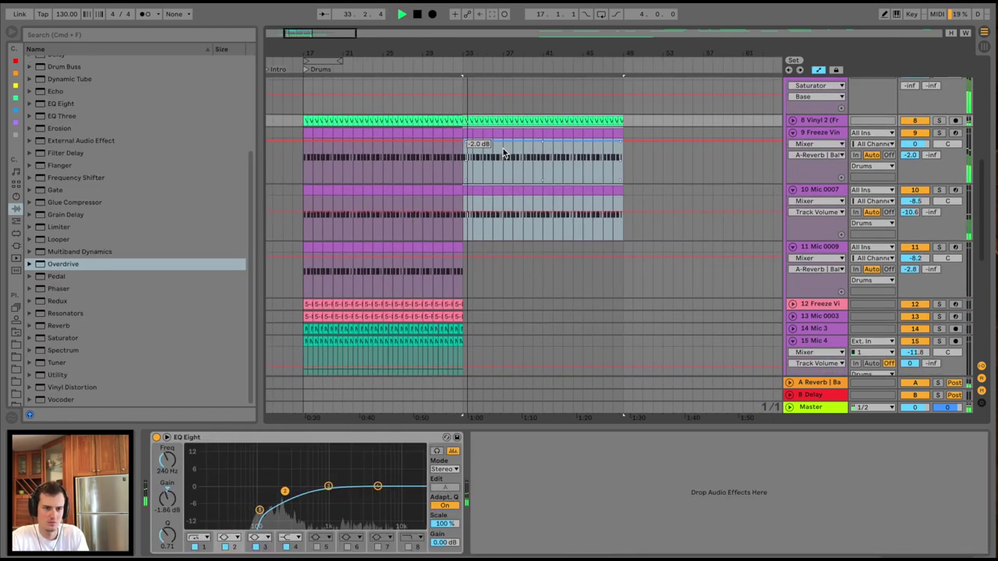
left_click(465, 190)
left_click_drag(465, 310, 304, 314)
key("super+d")
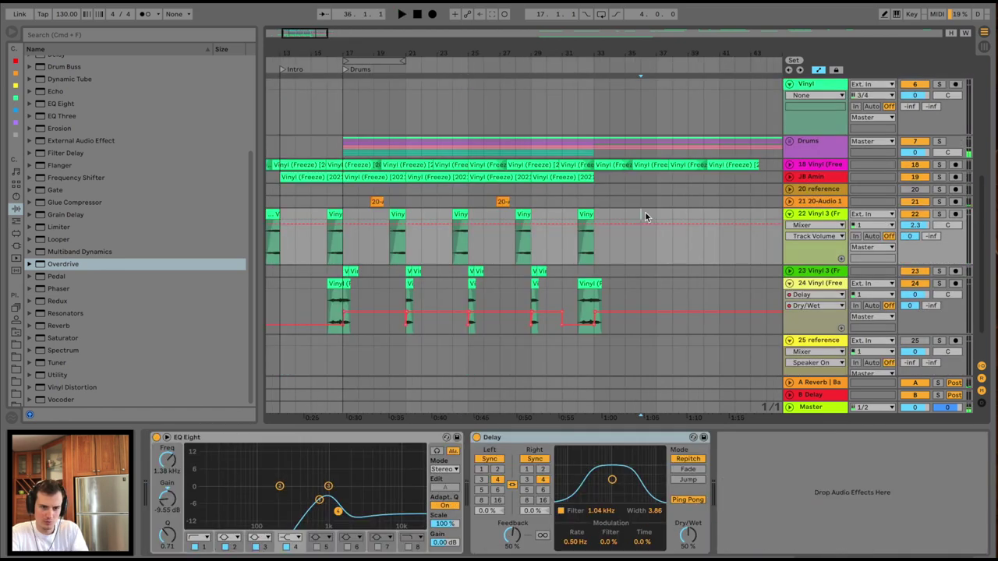
- Extend the Vinyl 3 clip on track 22 from bar 33 to bar 38, with clip gain -21.9 dB and transpose -3 st
left_click_drag(643, 214, 622, 215)
double_click(627, 212)
key("space")
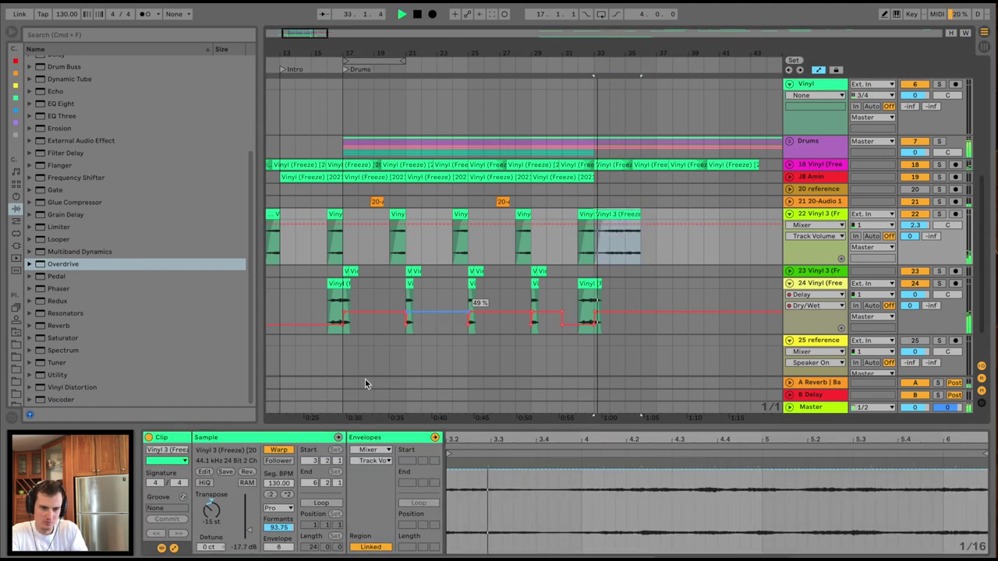
mouse_move(248, 532)
left_mouse_down()
mouse_move(247, 517)
mouse_move(244, 538)
left_mouse_up()
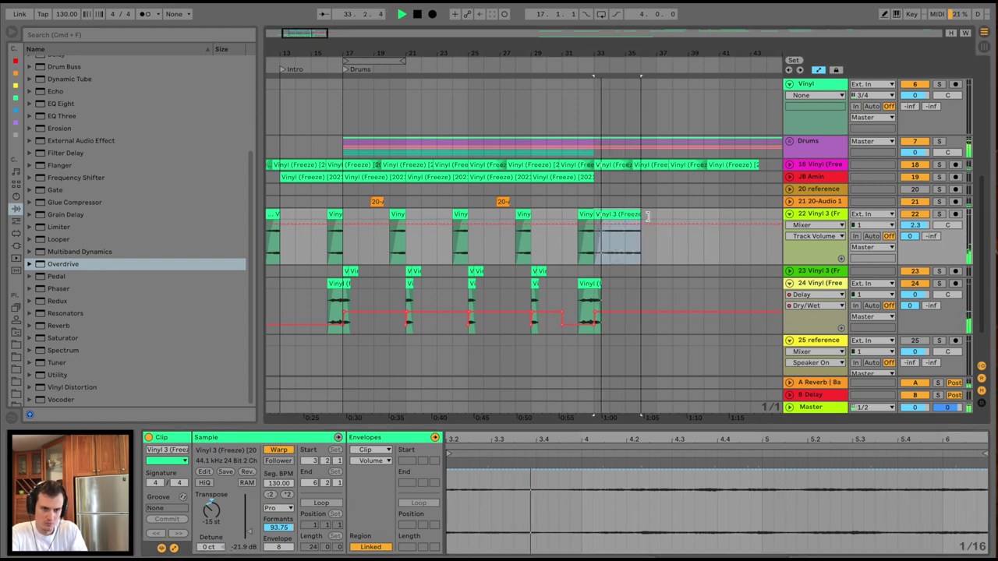
left_click_drag(641, 221, 675, 221)
left_click(209, 514)
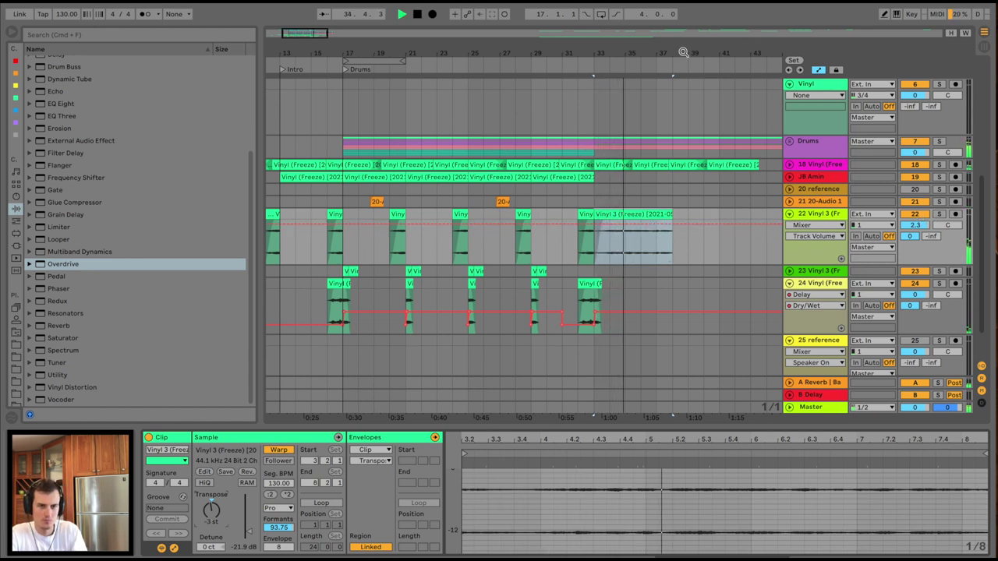
- Shorten the Vinyl 3 clip at bar 33 on track 22 to one bar with a fade-in and duplicate it twice
left_click_drag(683, 52, 490, 220)
key("a")
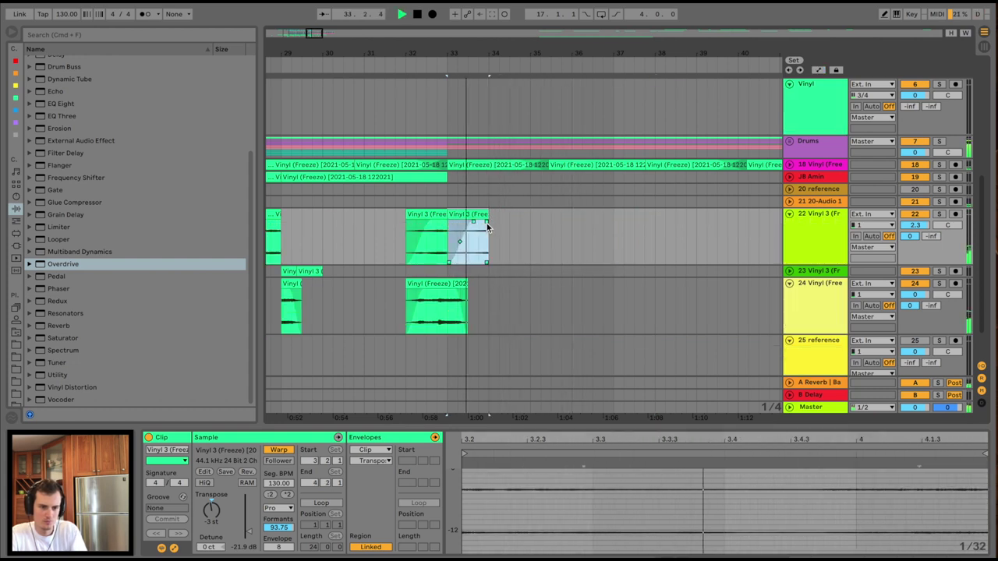
key("super+d")
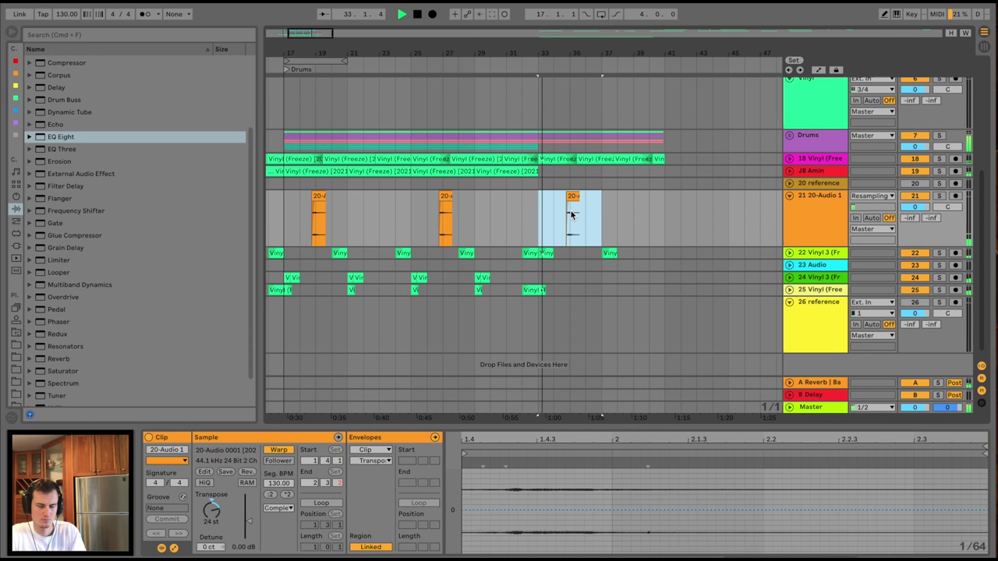
key("super+d")
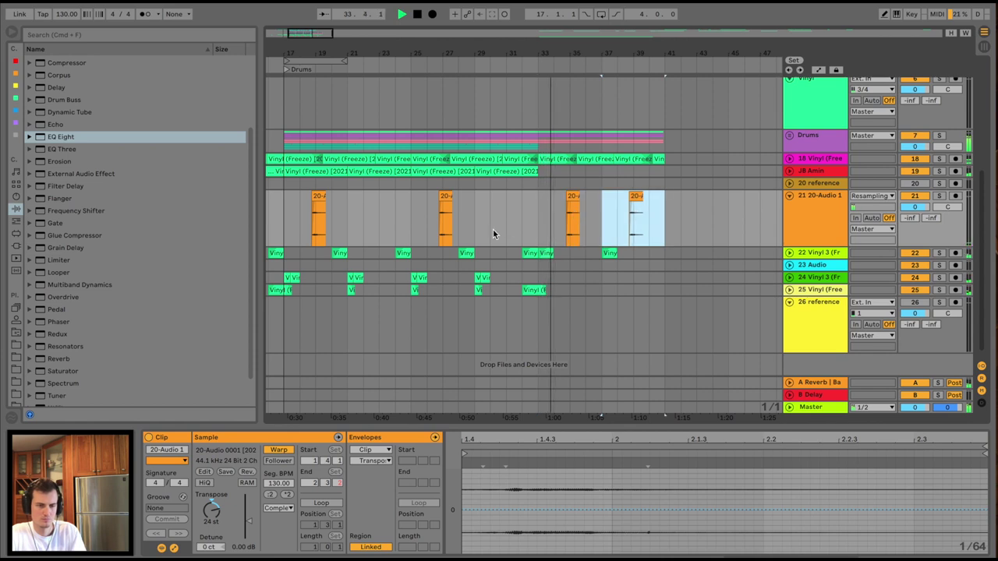
- Put iZotope Ozone 7 on track 27 reference and play the middle reference clip from bar 225
scroll(492, 234, "left", 3)
scroll(493, 234, "right", 3)
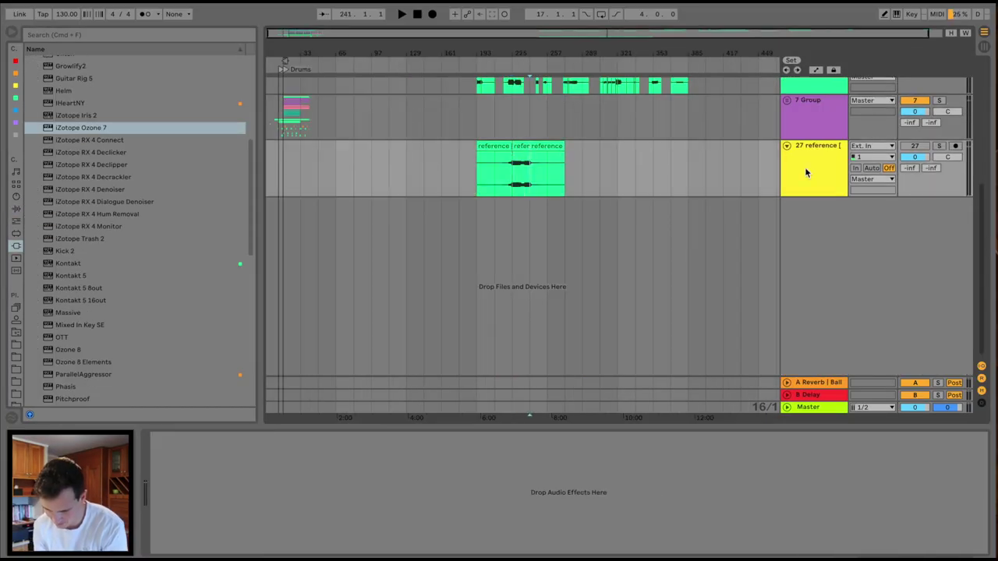
left_click(811, 111)
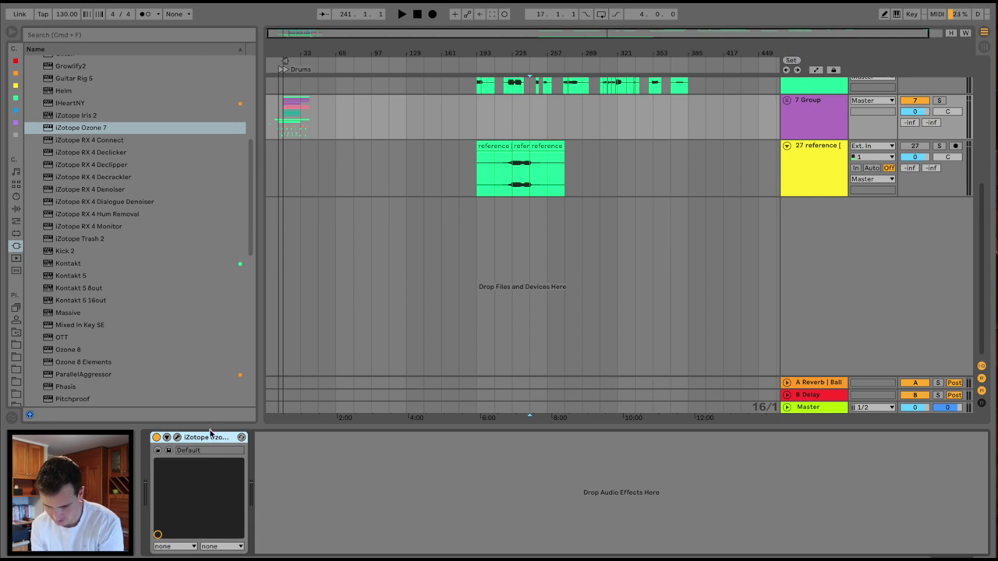
left_click(545, 162)
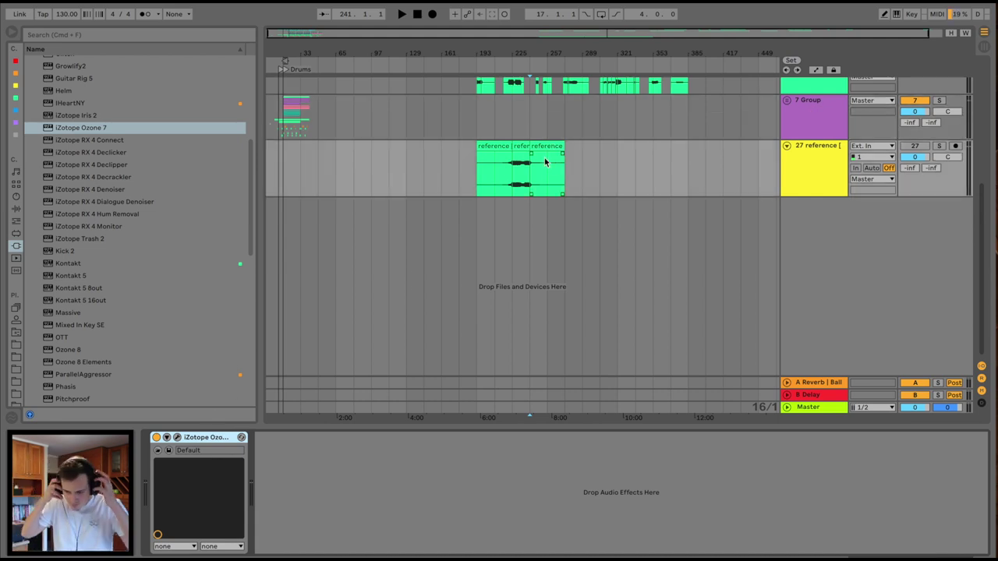
left_click(522, 148)
key("space")
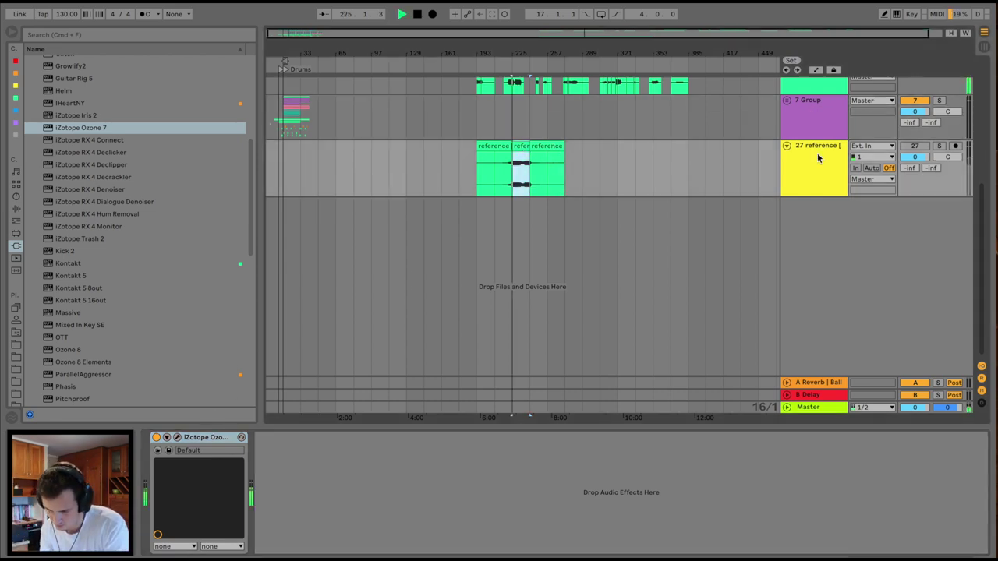
- Reduce Ozone 7 to its Equalizer module in Matching mode and capture the soloed reference clip as the reference audio
left_click(177, 437)
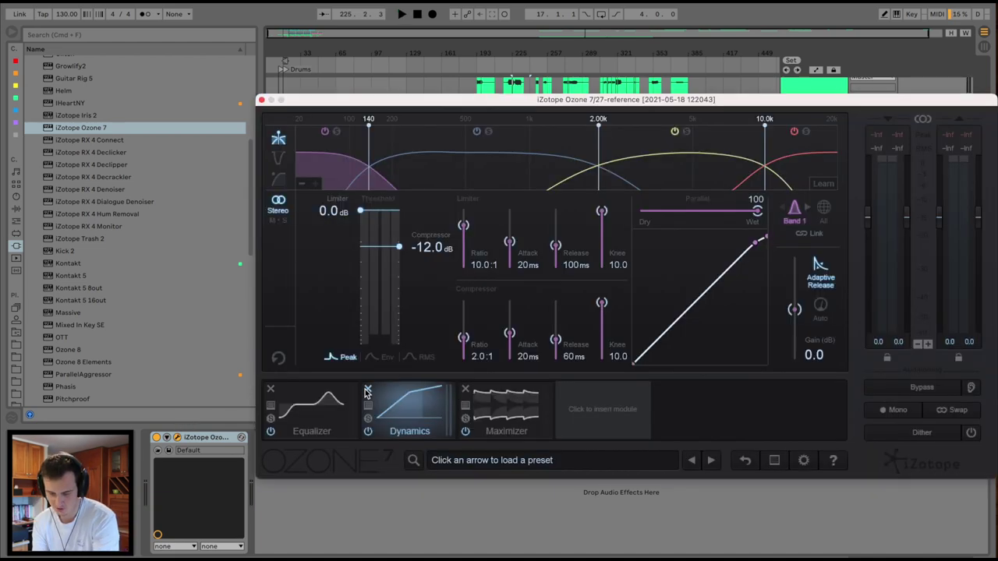
left_click(370, 390)
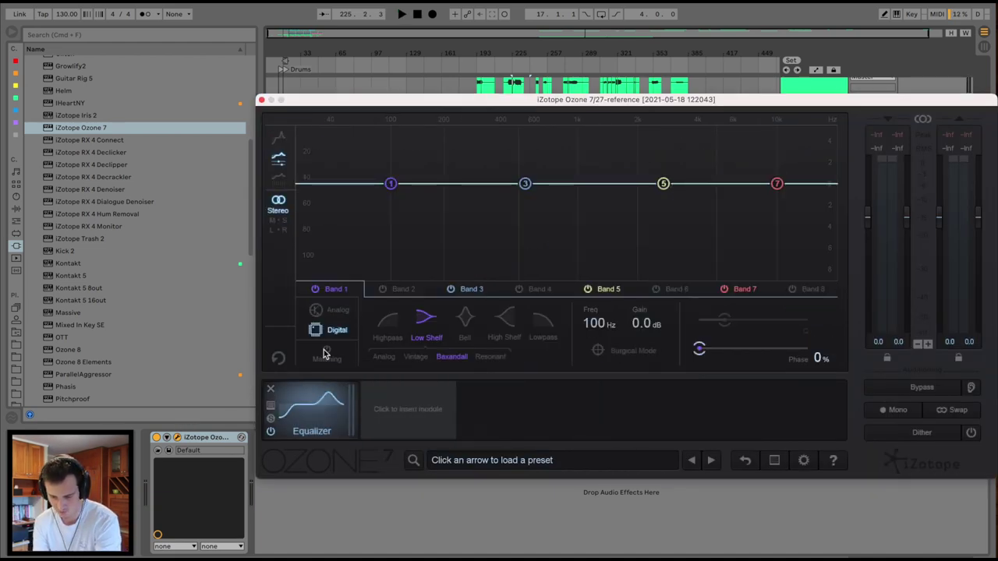
left_click(326, 357)
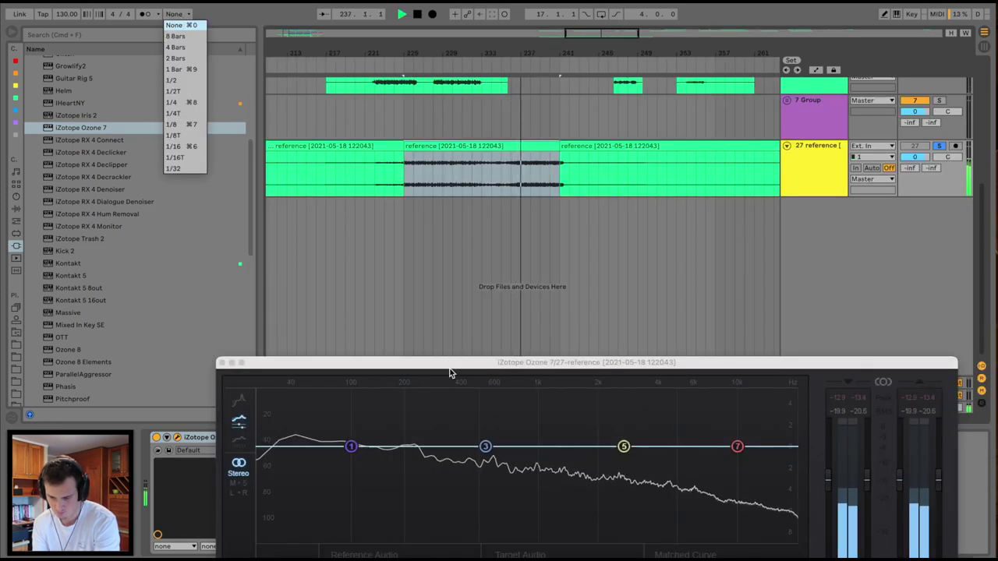
left_click_drag(450, 365, 434, 162)
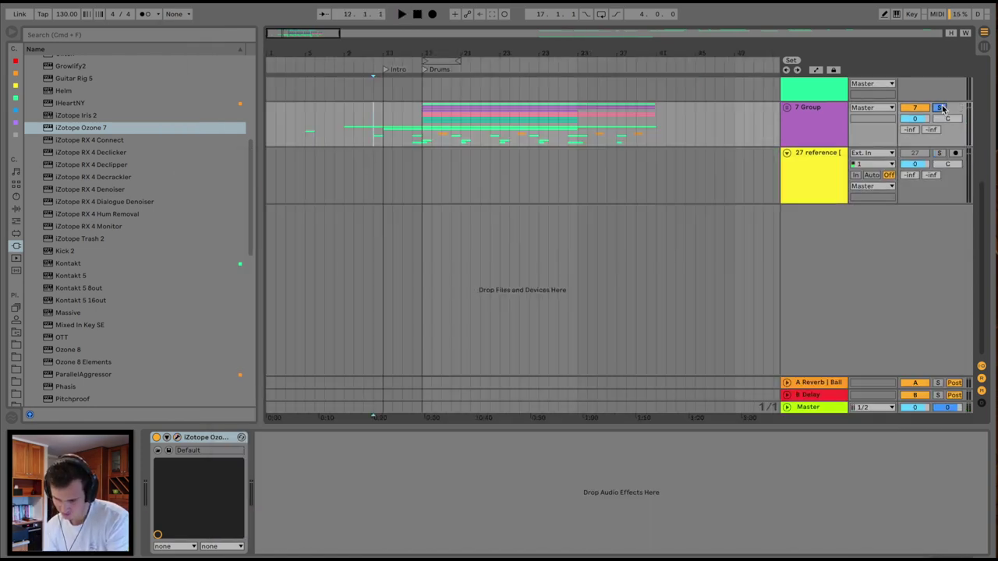
- Solo the track group with Ozone 7 on it and capture its playback from bar 17 as the target audio
left_click(940, 109)
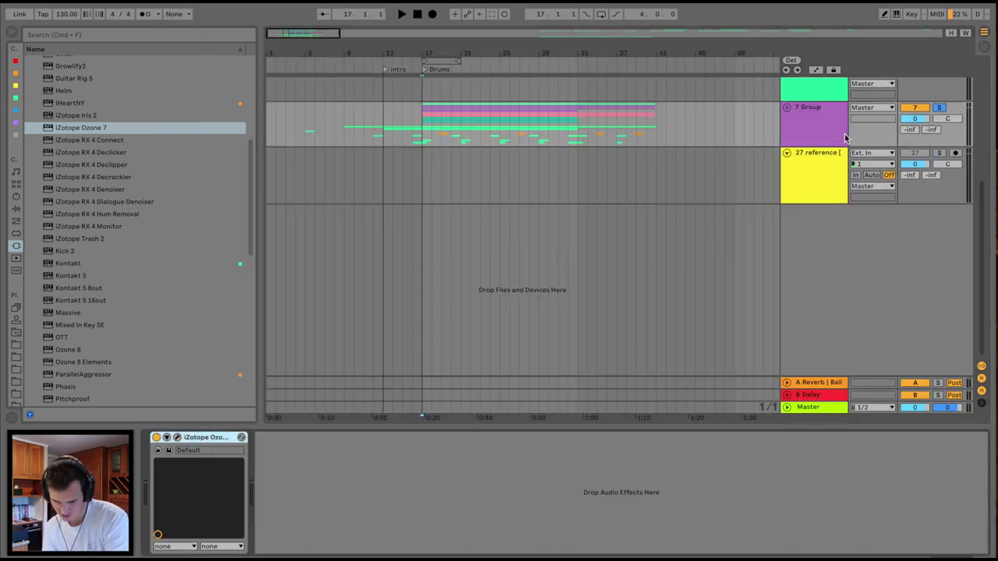
left_click(176, 438)
key("space")
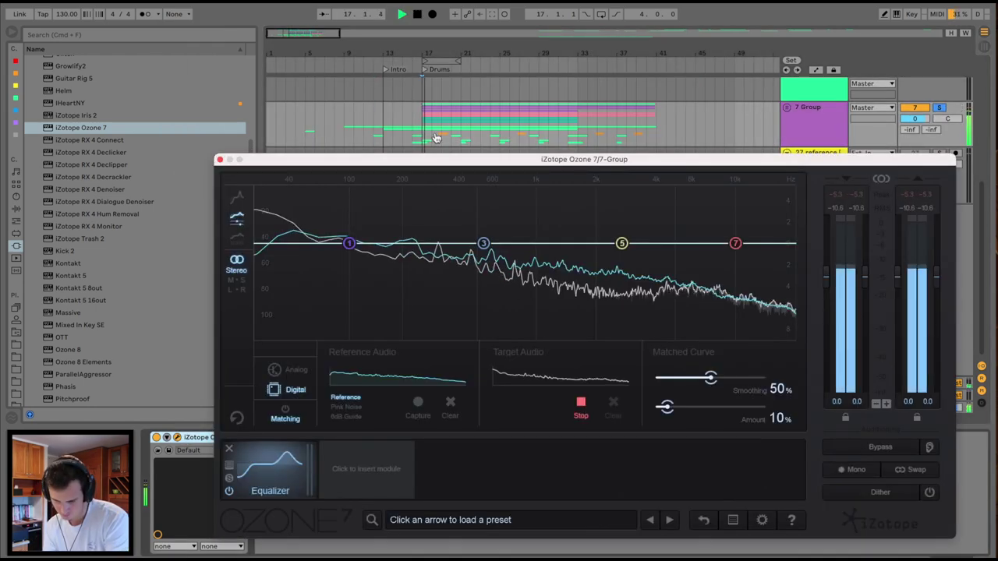
left_click(421, 114)
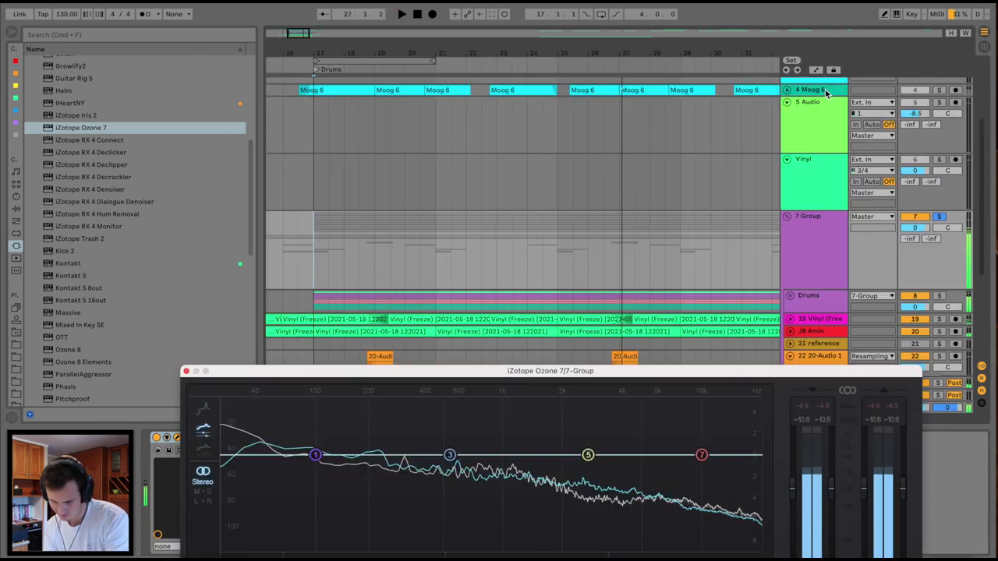
- Move the Moog 6 track into the soloed track group and play the group from bar 17
left_click(826, 288)
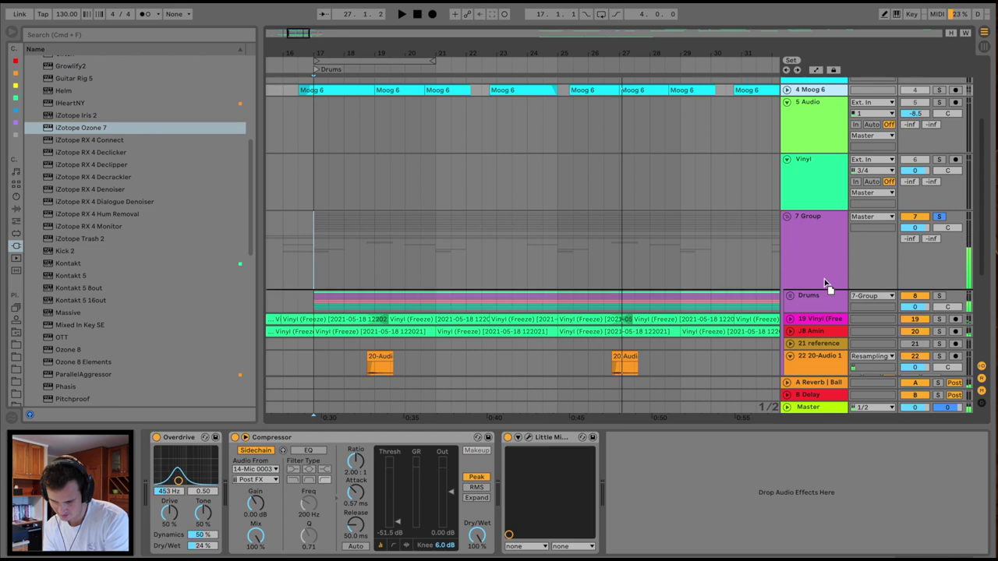
left_click_drag(824, 282, 824, 284)
key("space")
scroll(356, 213, "down", 3)
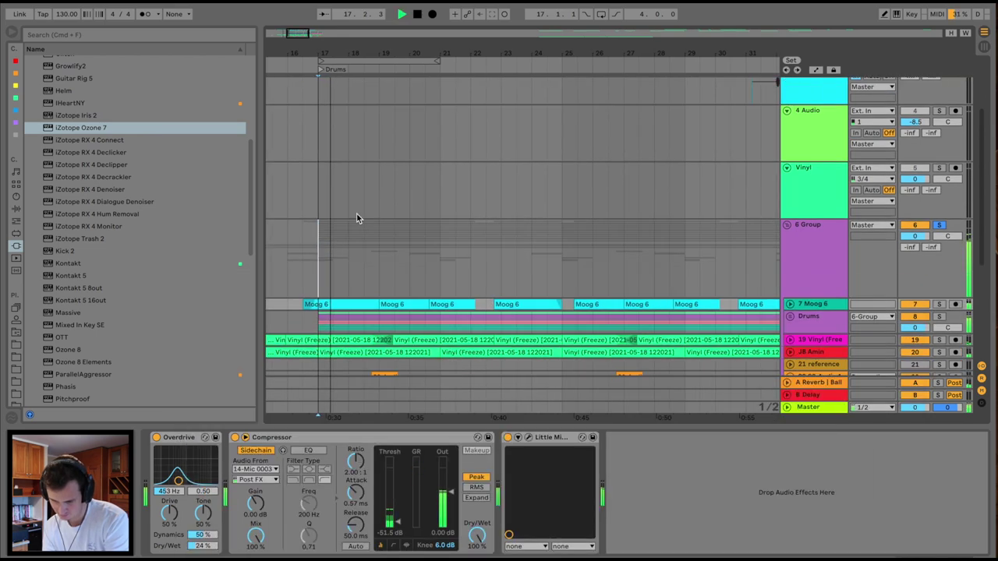
- End the target capture in the group's Ozone 7 and enable Matching with smoothing 10% and amount 20%
left_click(804, 151)
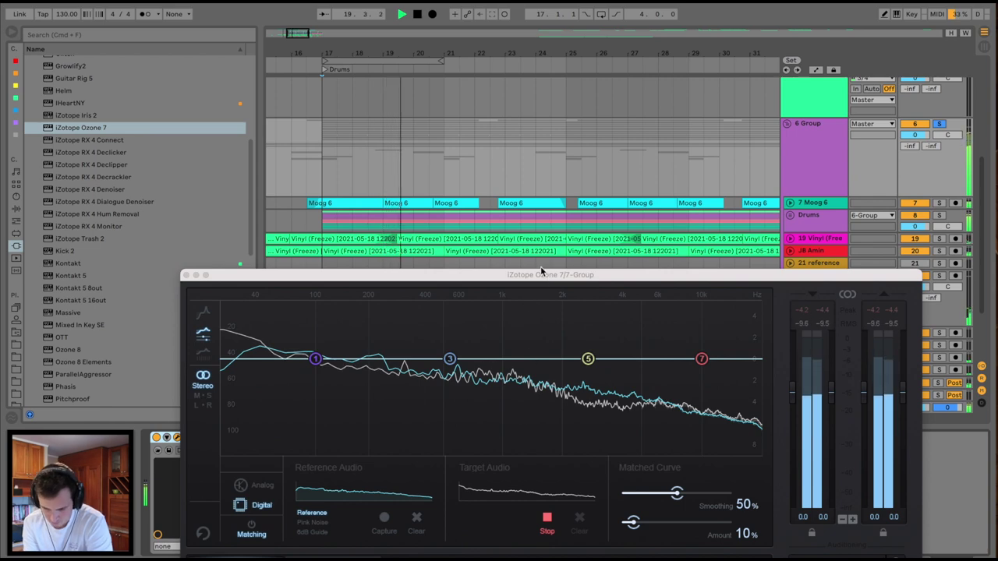
left_click_drag(540, 274, 559, 116)
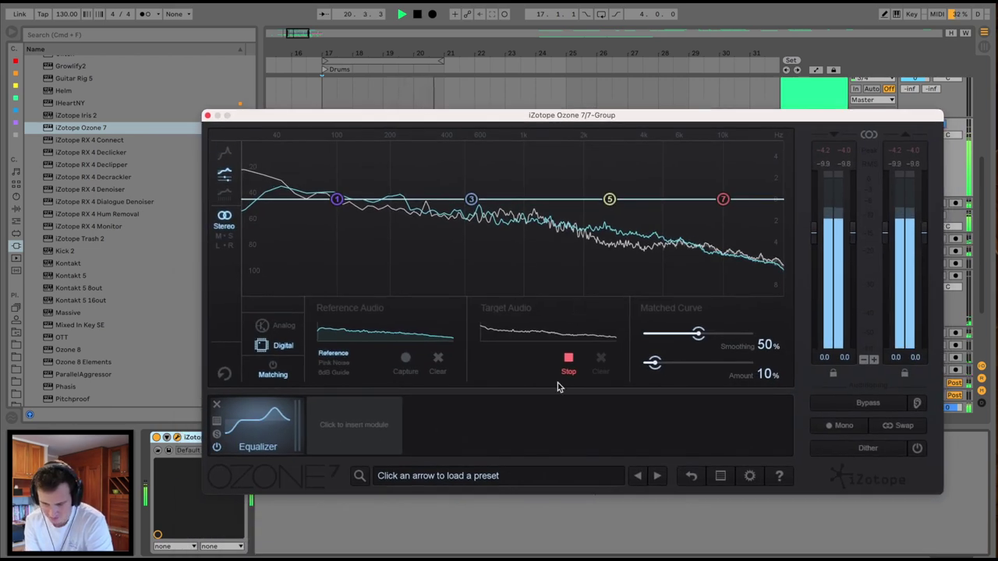
left_click(568, 364)
left_click(274, 373)
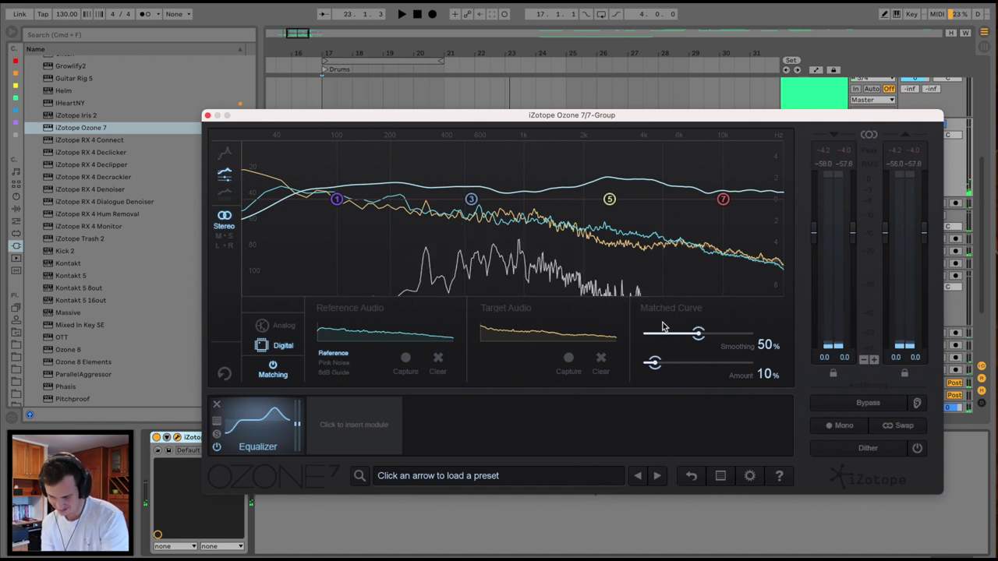
left_click_drag(697, 334, 671, 368)
key("space")
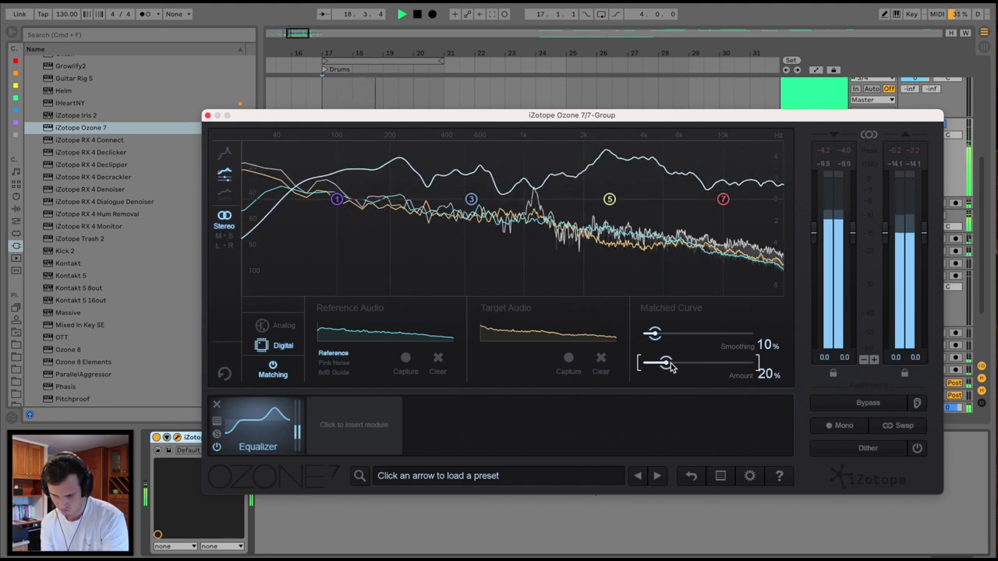
- Insert a Maximizer after the Equalizer with IRC IV Modern, True Peak Limiting, threshold -12.1 dB and Character 0.00
left_click(363, 429)
left_click(725, 281)
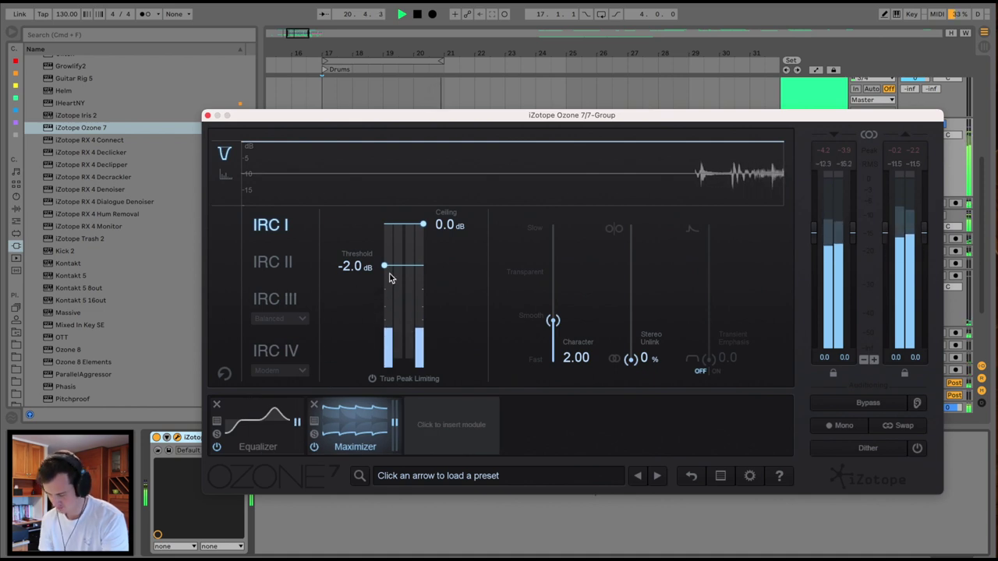
left_click_drag(388, 267, 383, 342)
left_click(293, 354)
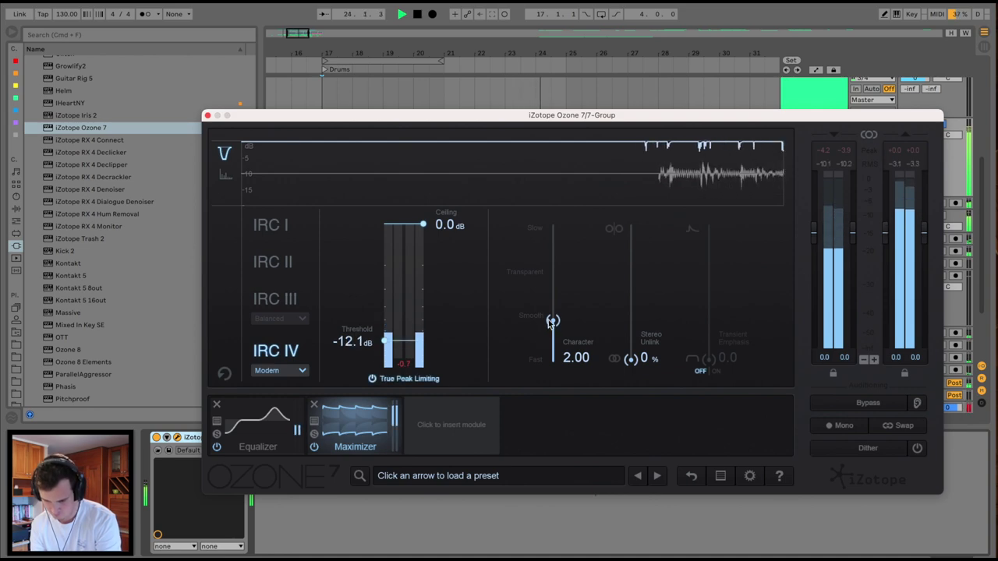
left_click_drag(552, 321, 548, 377)
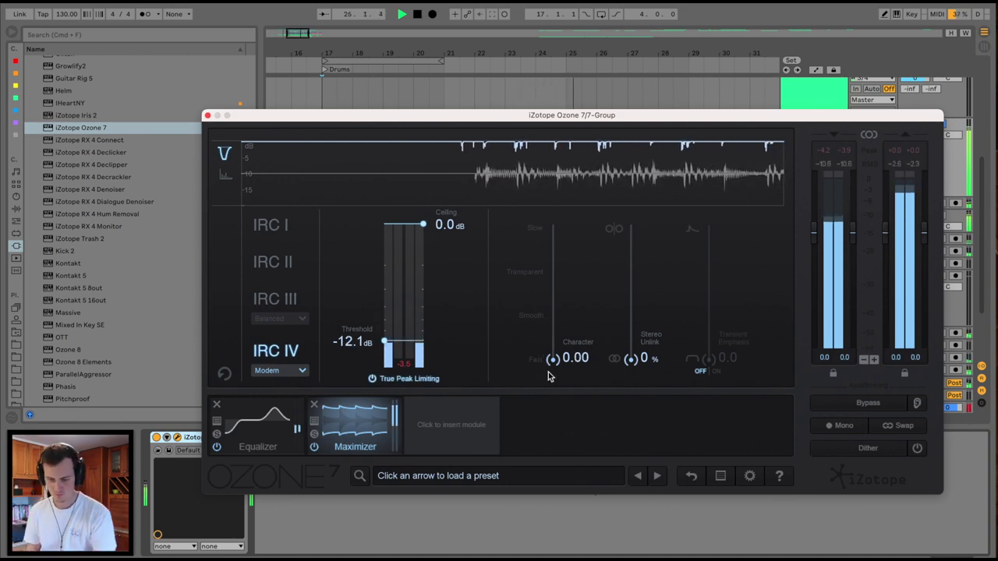